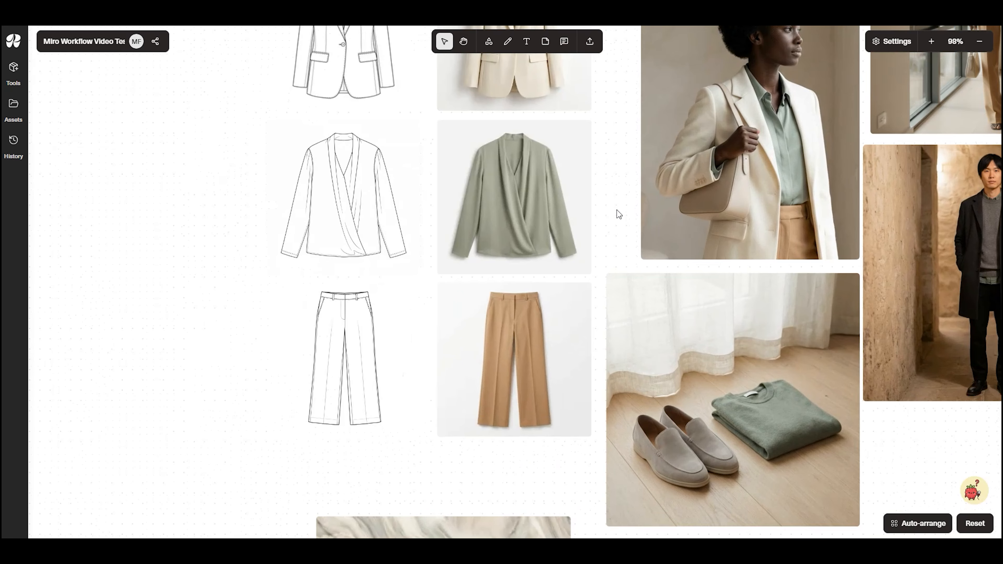
Look over the garment sketches, product renders, lifestyle photos and agate texture on the existing Miro Workflow Video Testing board
drag(616, 212, 710, 314)
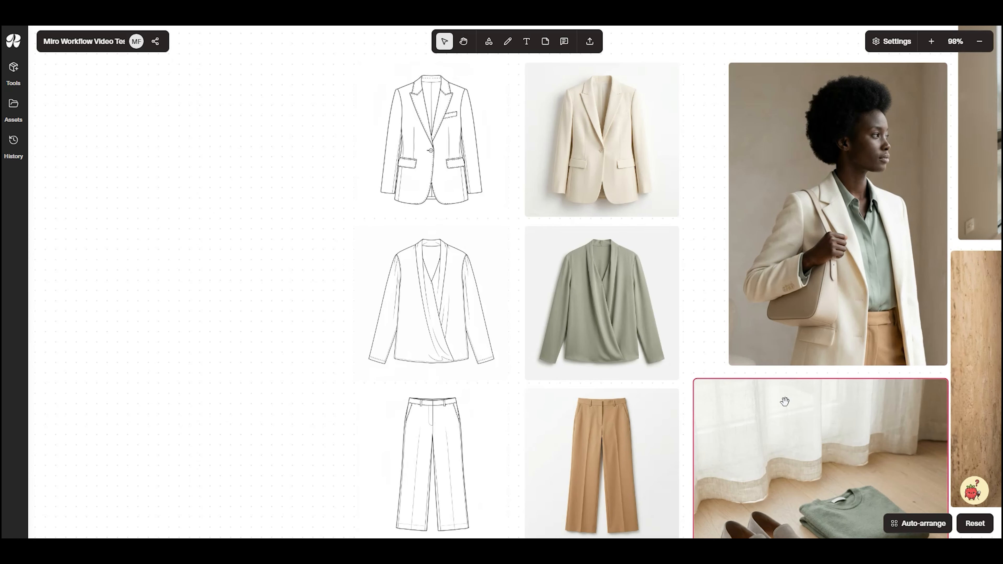
drag(685, 395, 730, 376)
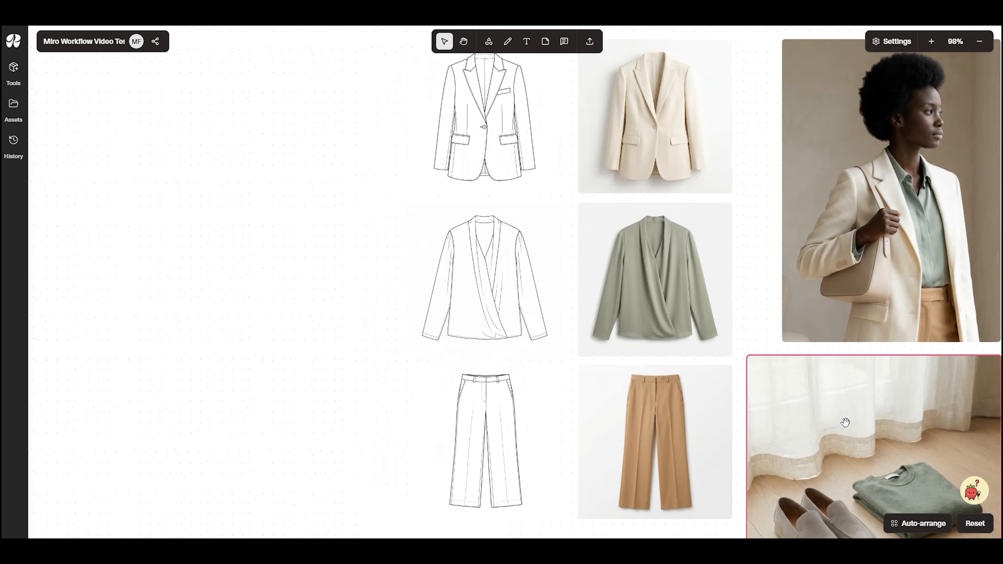
scroll(834, 418, down, 2)
drag(832, 415, 502, 284)
drag(622, 419, 505, 379)
drag(908, 214, 331, 336)
scroll(522, 374, down, 3)
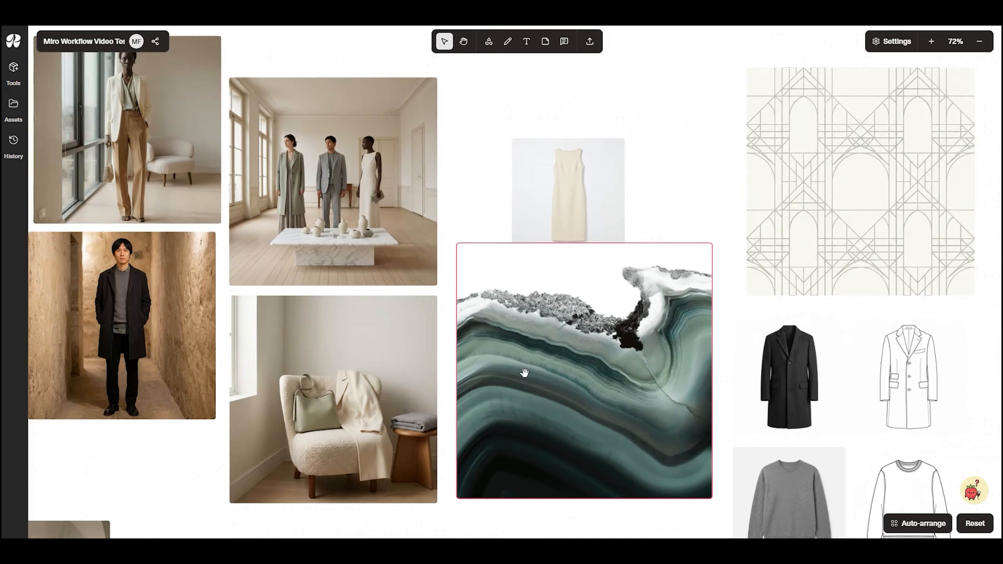
scroll(497, 421, down, 2)
drag(581, 318, 656, 210)
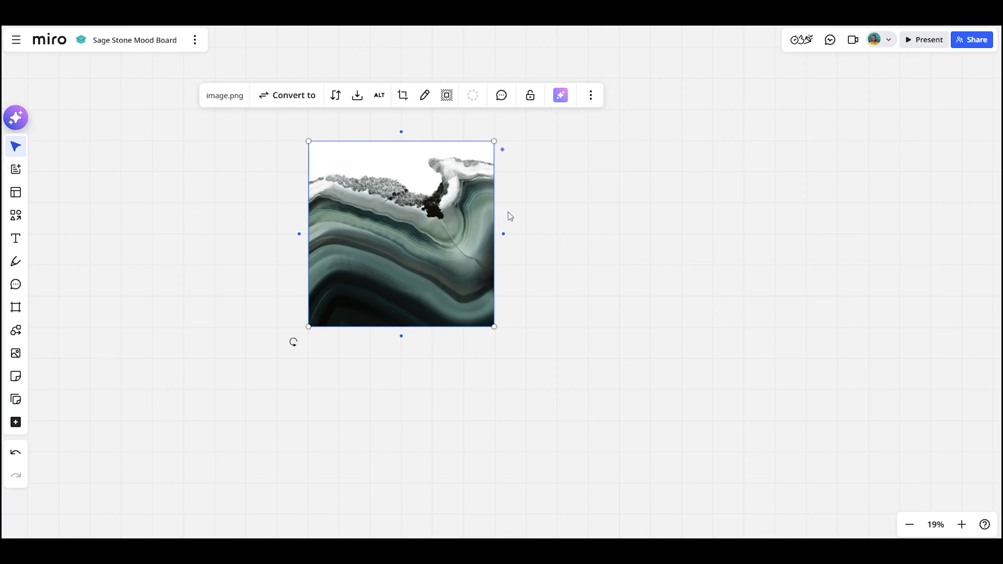
Select the agate image on Miro's Sage Stone Mood Board
click(599, 320)
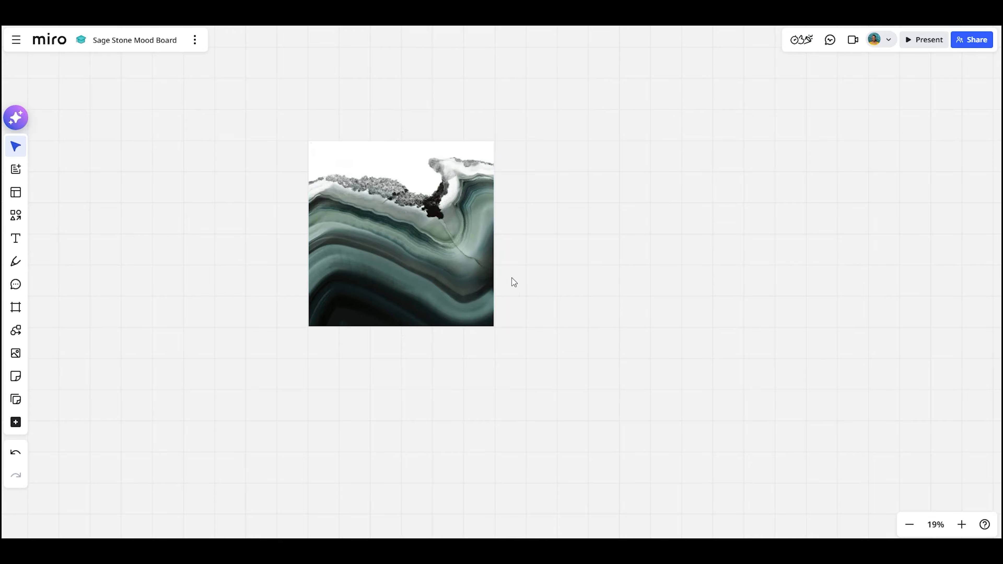
click(412, 205)
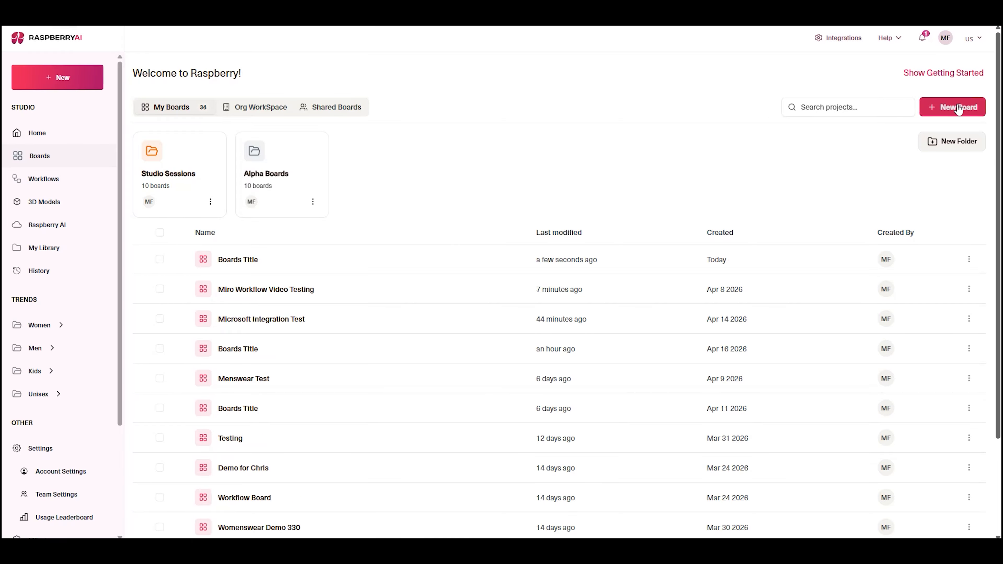
Create a new Raspberry AI board and title it "Stone Neutrals with Soft Sage"
click(959, 110)
drag(84, 41, 41, 39)
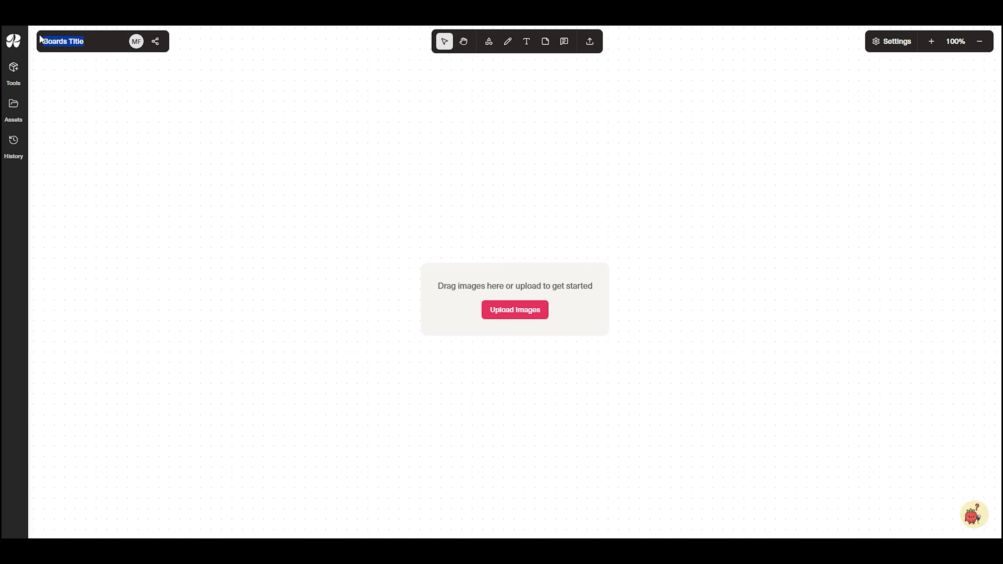
text(Stone Neutrals with Sof)
text(t Sage)
click(406, 230)
Add the agate image and the Color Story.png swatches to the board, placing the swatches beside the agate
drag(587, 253, 570, 258)
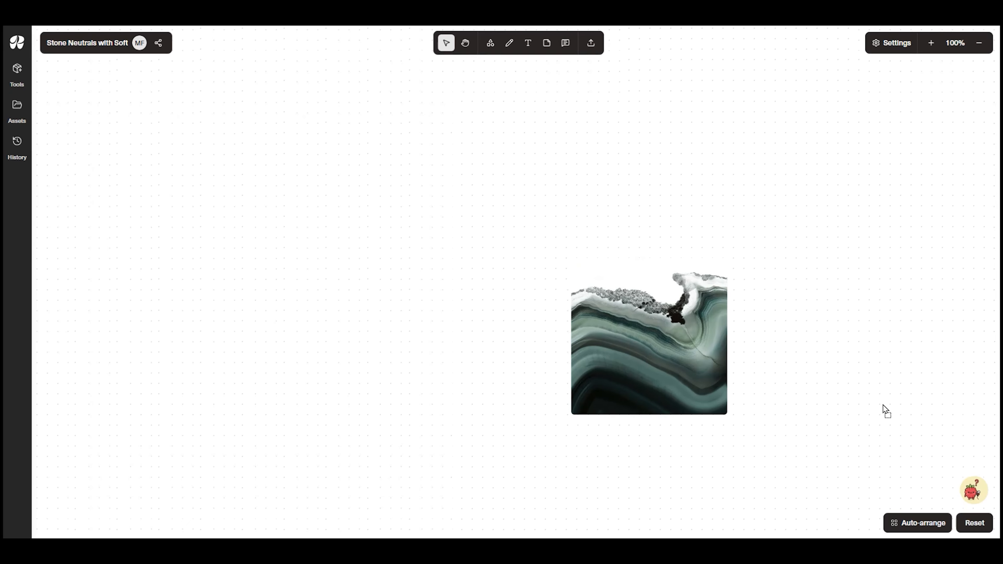
drag(884, 413, 496, 299)
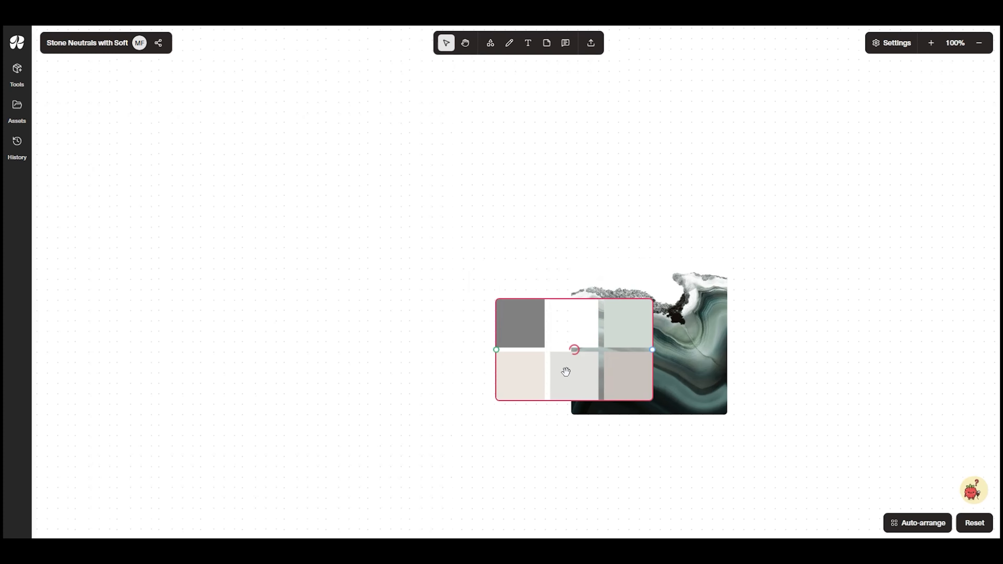
drag(701, 372, 757, 299)
drag(574, 350, 846, 249)
scroll(634, 400, down, 3)
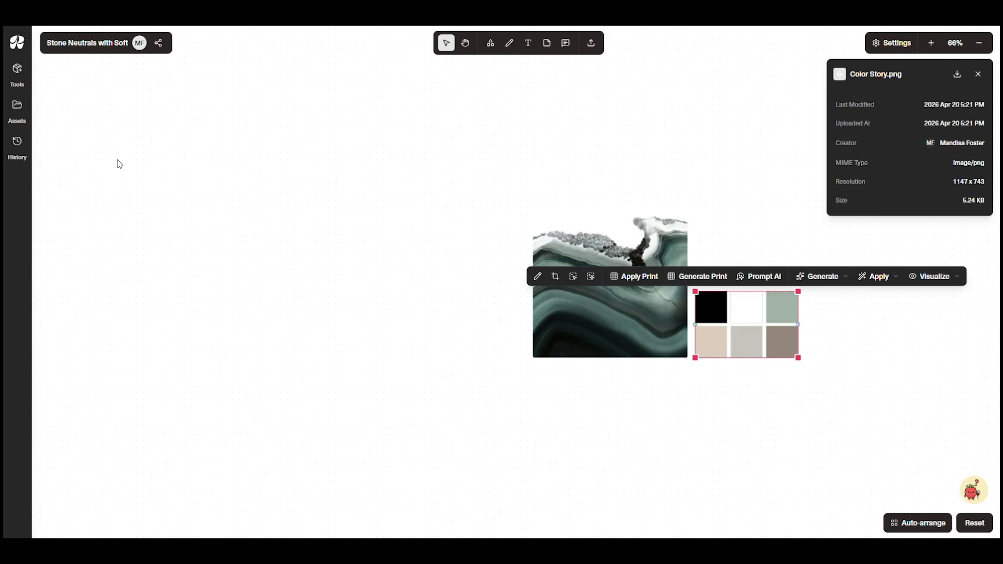
Add a Create Lifestyle Photography tool to the canvas and place it below and to the left of the agate image
click(17, 69)
click(120, 97)
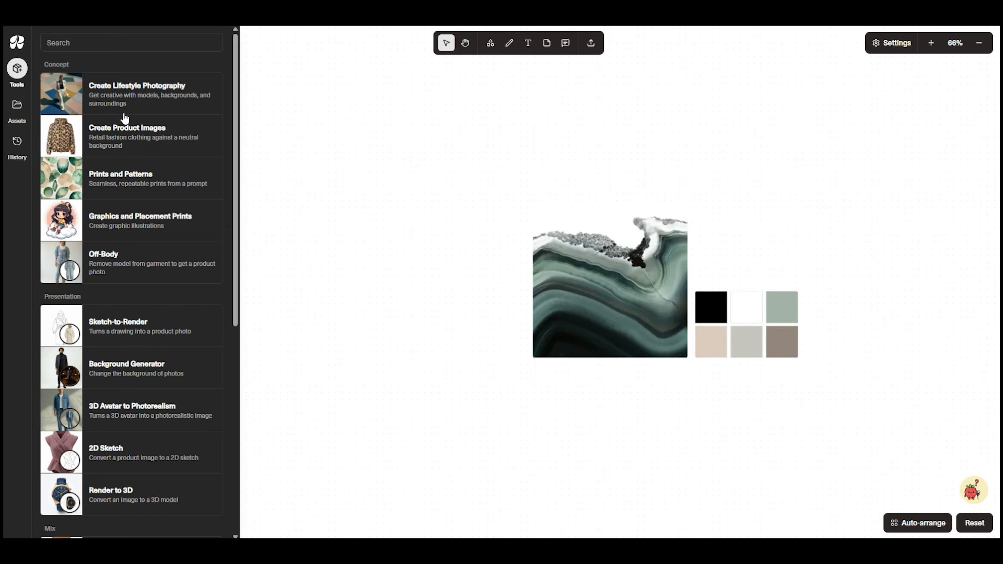
drag(143, 103, 397, 242)
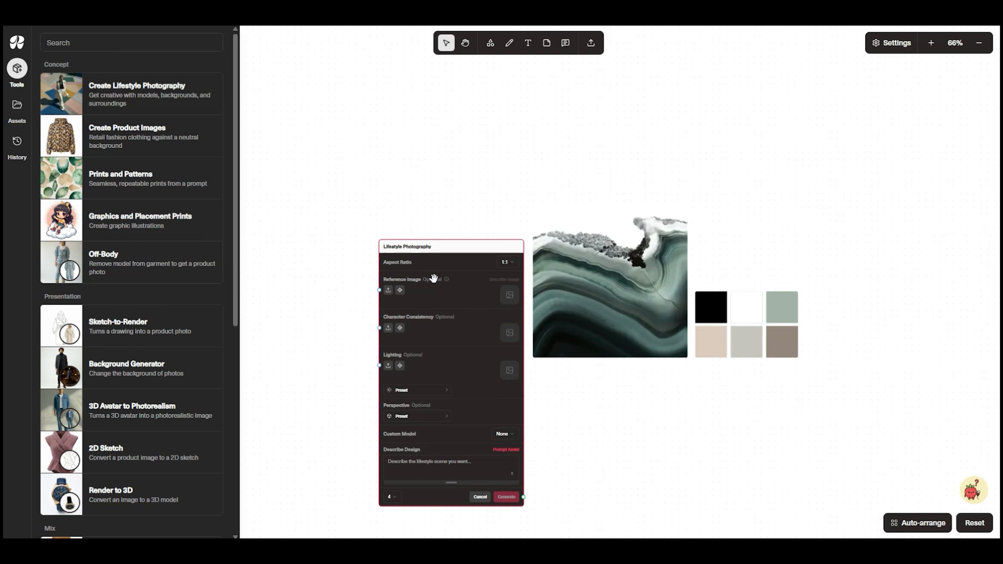
drag(462, 246, 412, 132)
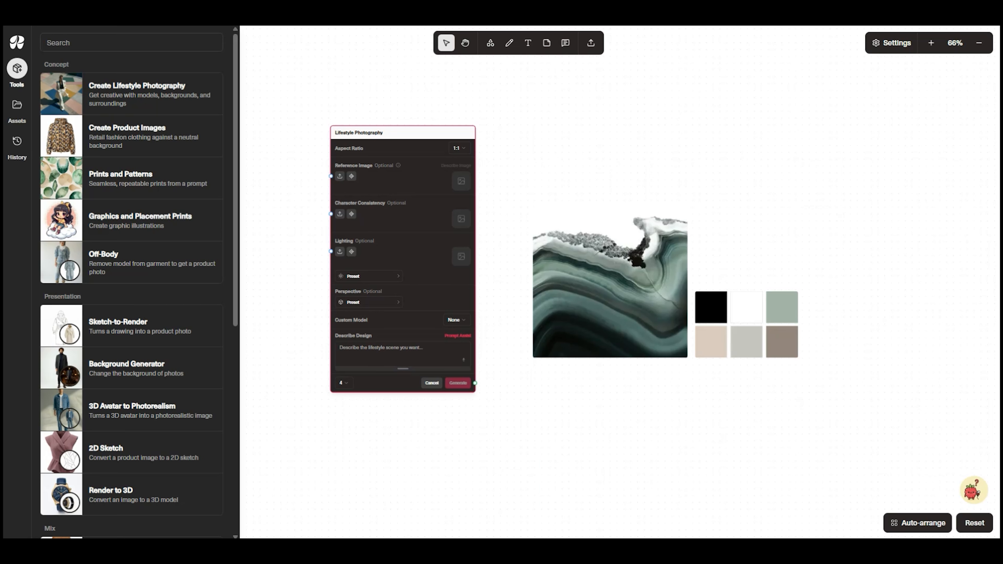
drag(574, 487, 556, 356)
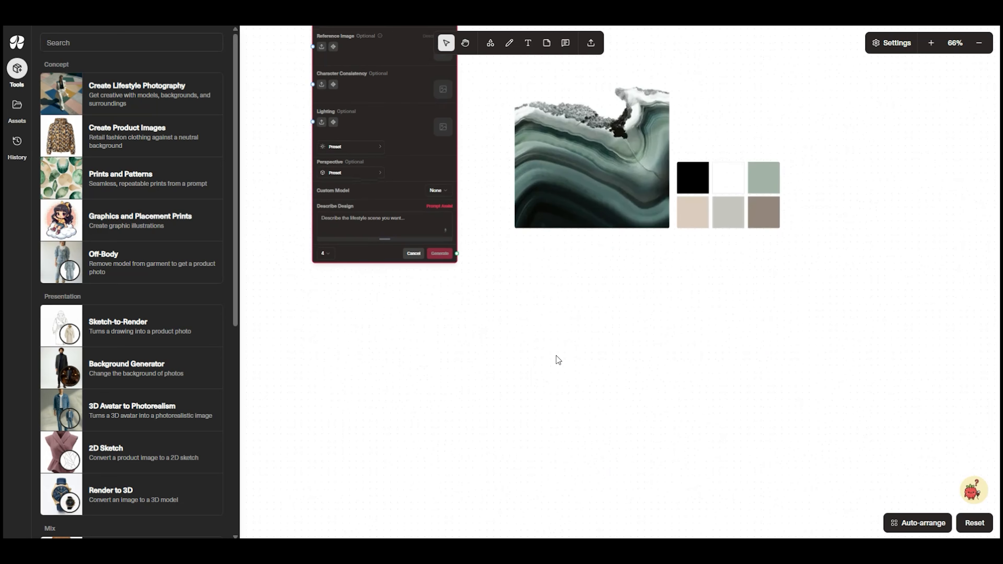
scroll(381, 183, up, 1)
scroll(380, 111, down, 2)
drag(392, 38, 376, 262)
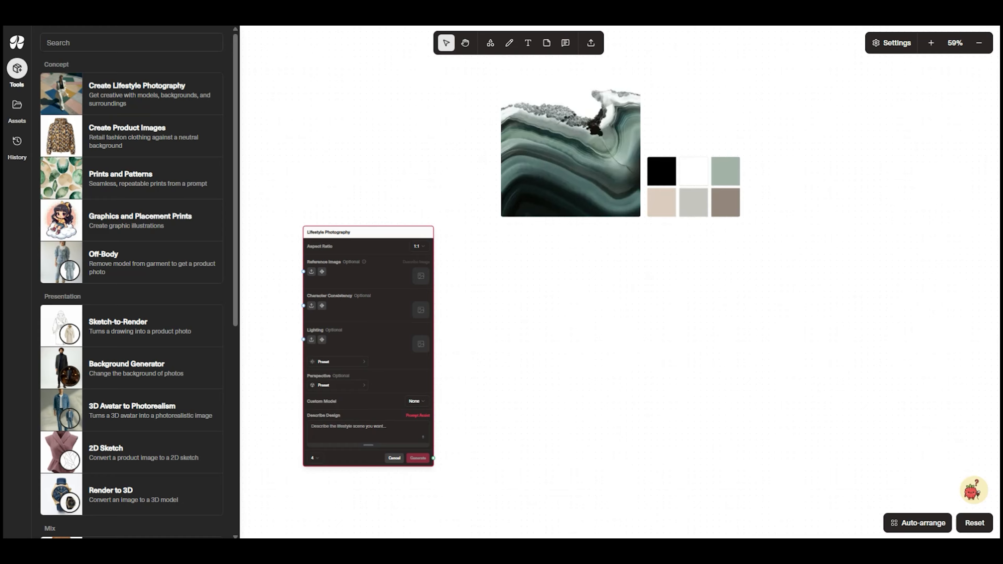
Paste the design description for a minimal, spacious, tonal, refined scene with a calm editorial luxury atmosphere and no people
click(330, 425)
key(ctrl+v)
scroll(525, 343, up, 5)
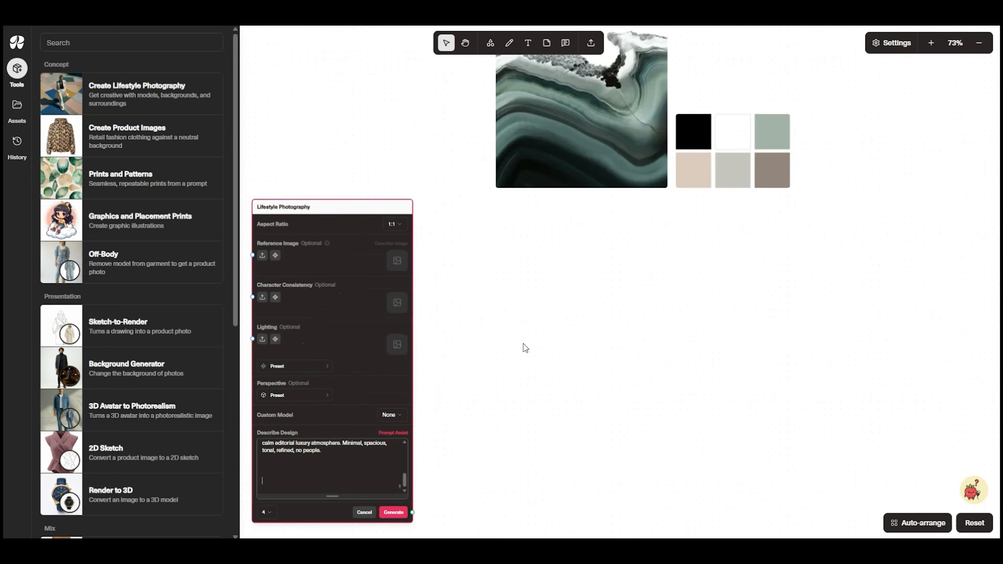
Set the first lifestyle tool's aspect ratio to 3:4 Portrait and generate four images
scroll(556, 268, up, 1)
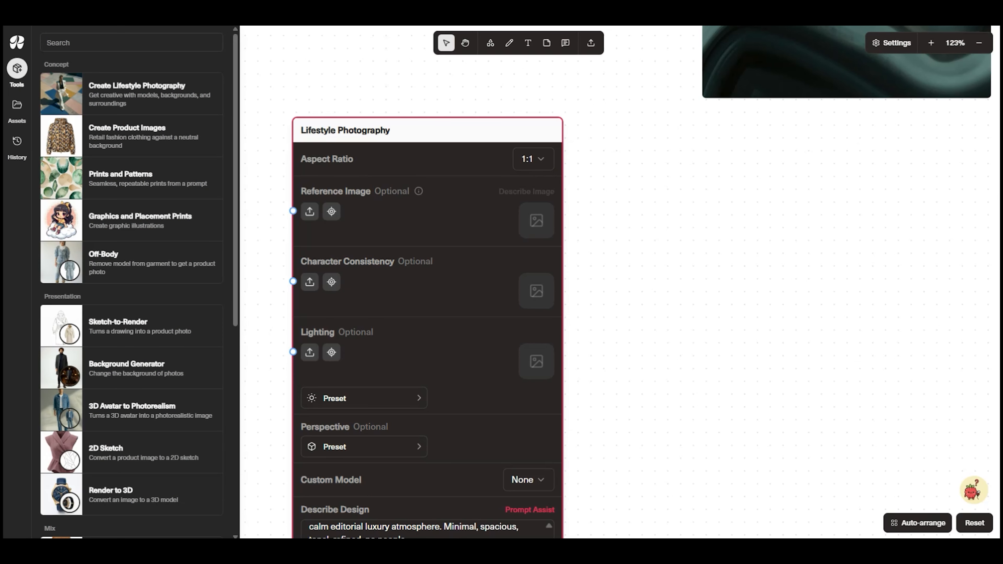
click(541, 162)
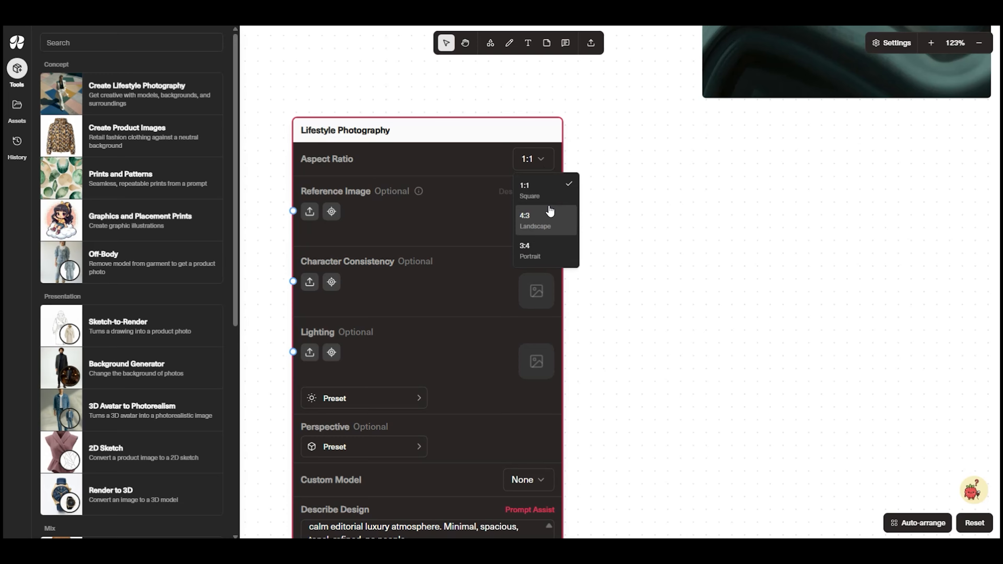
click(546, 252)
scroll(574, 378, down, 1)
drag(553, 457, 533, 318)
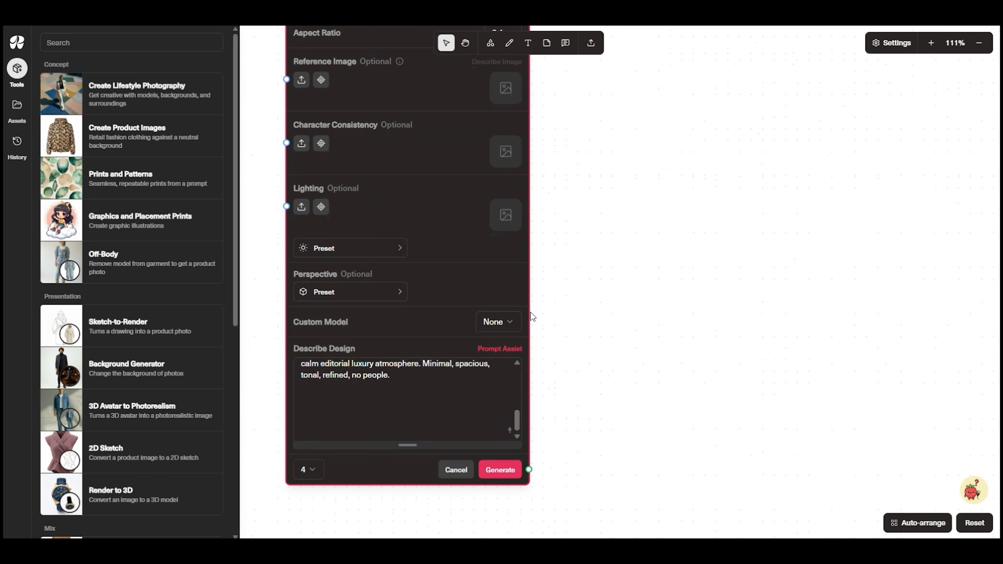
click(511, 473)
Add a second Lifestyle Photography tool and align it directly below the first one
drag(726, 453, 630, 242)
drag(142, 85, 448, 350)
drag(700, 451, 714, 292)
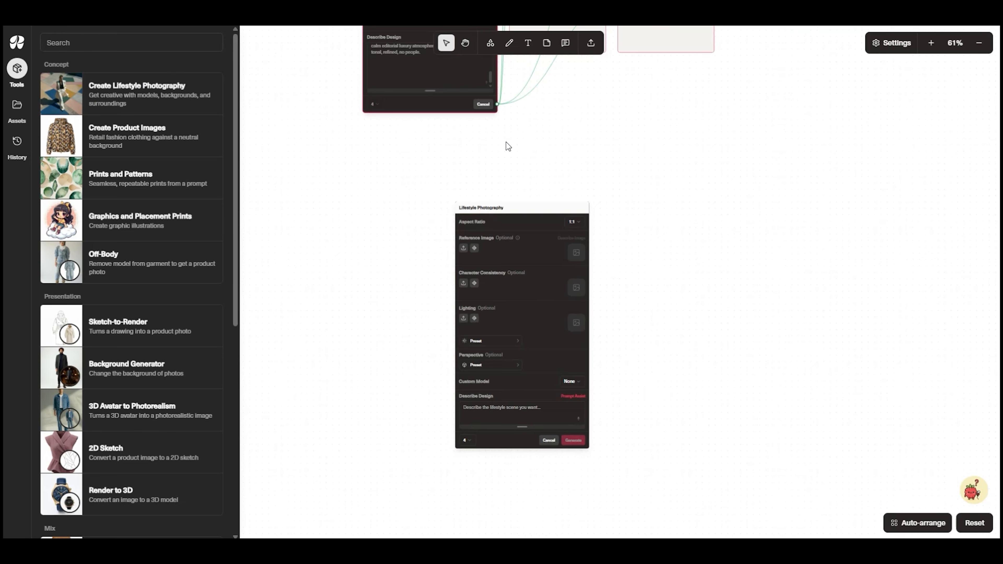
drag(516, 208, 424, 164)
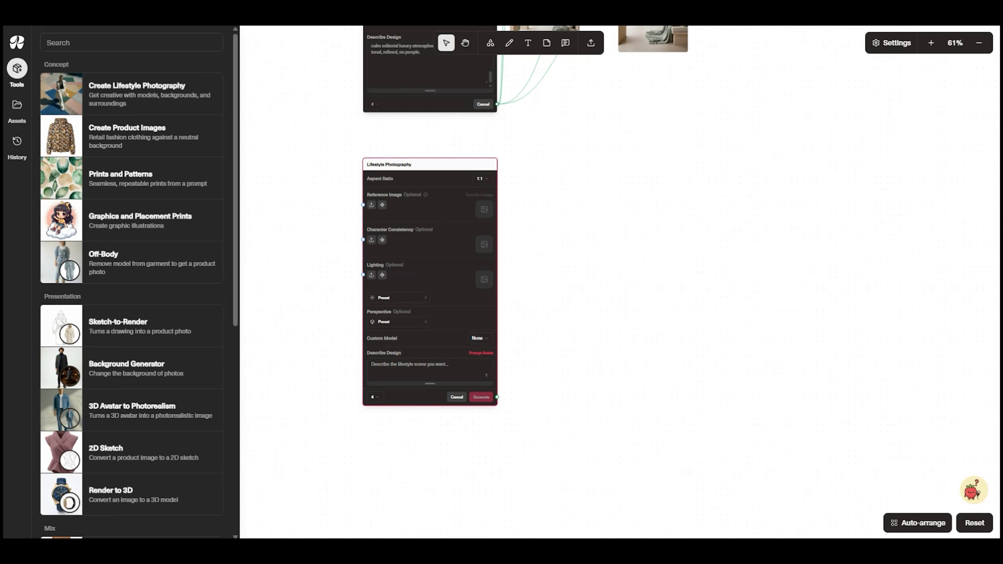
Paste the second tool's description of an architectural scene in pale plaster, ivory, warm grey, soft taupe and dusty sage
click(407, 372)
key(ctrl+v)
scroll(507, 199, up, 5)
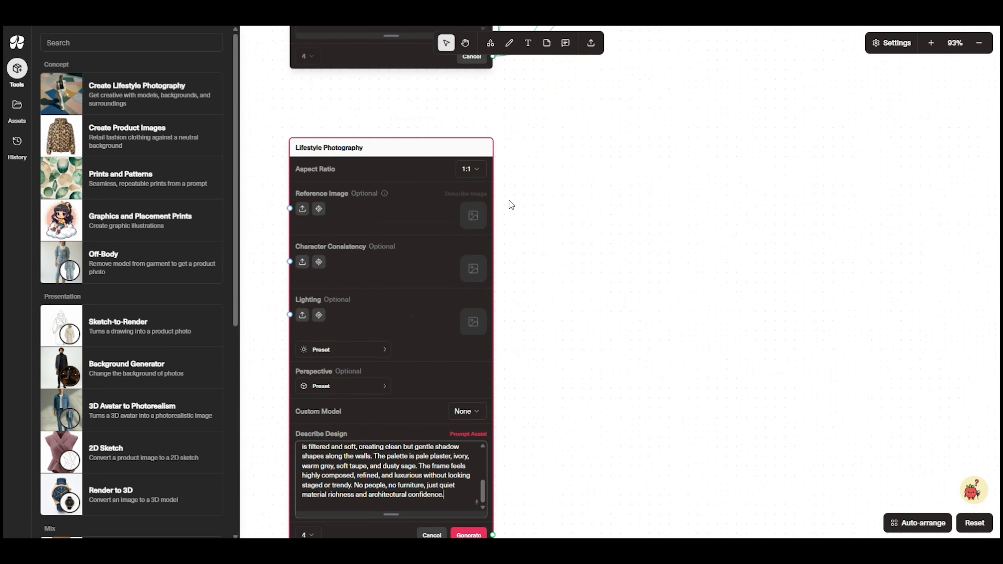
Set the second lifestyle tool's aspect ratio to 4:3 Landscape and generate four images
click(469, 165)
click(457, 222)
drag(527, 425, 591, 224)
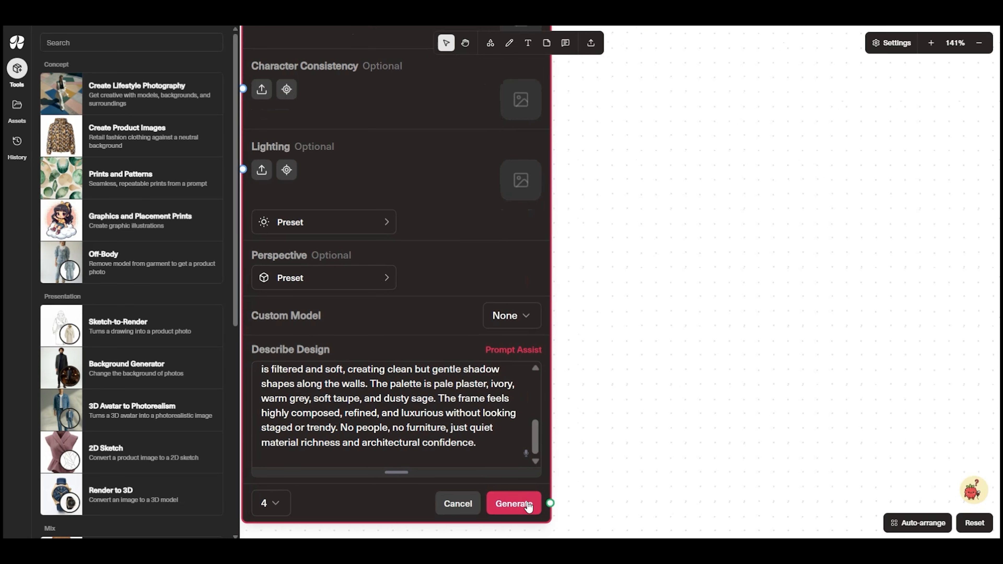
click(530, 505)
Add a third Lifestyle Photography tool below the second and set its aspect ratio to 4:3 Landscape
scroll(536, 506, down, 5)
drag(593, 494, 566, 233)
drag(131, 94, 460, 300)
click(506, 315)
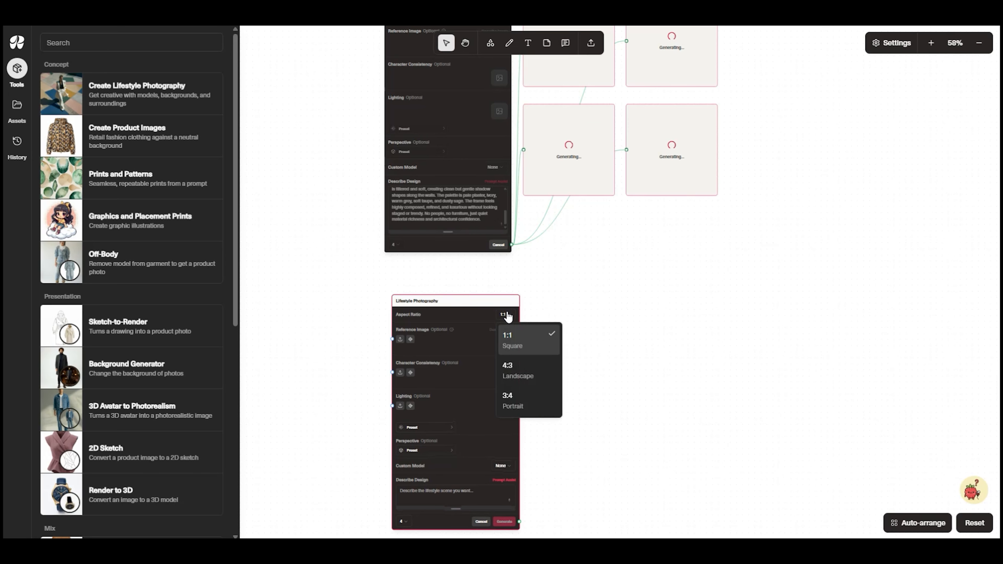
click(529, 383)
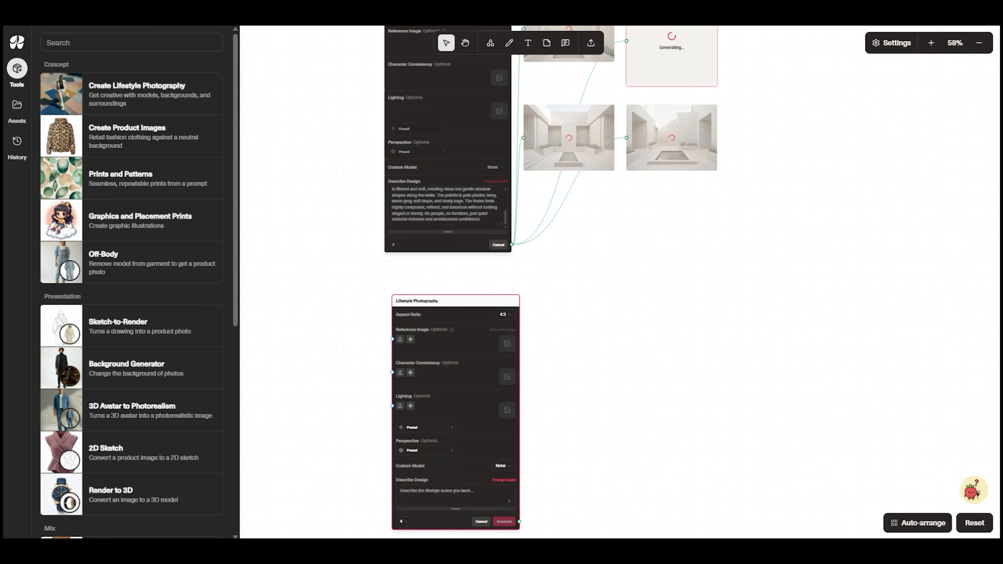
Paste the description with sage topiary, pale gravel and old, elegant architecture into the third tool, and generate four images
click(475, 494)
key(ctrl+v)
scroll(543, 492, down, 1)
drag(568, 508, 523, 379)
scroll(523, 379, up, 3)
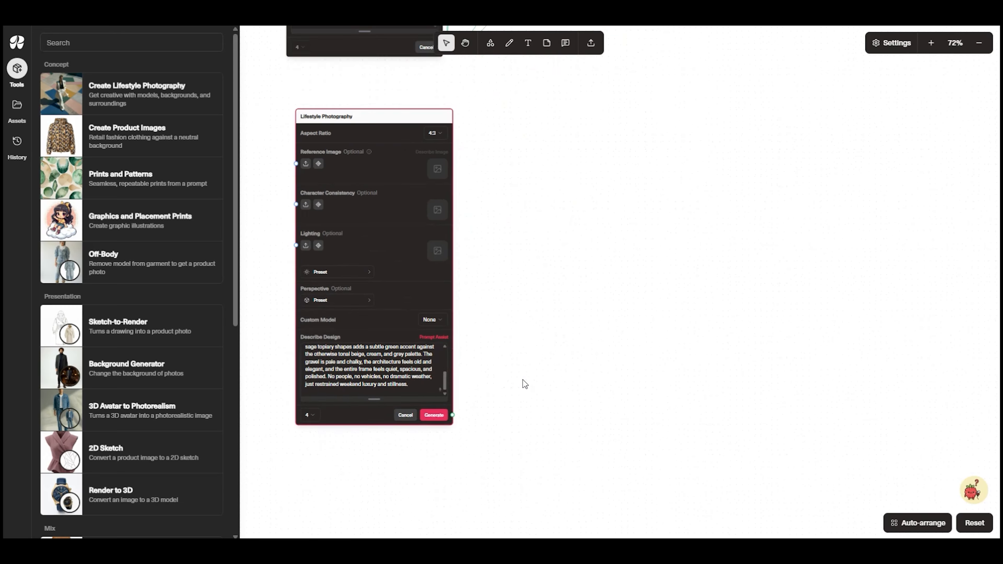
scroll(523, 380, up, 1)
click(429, 419)
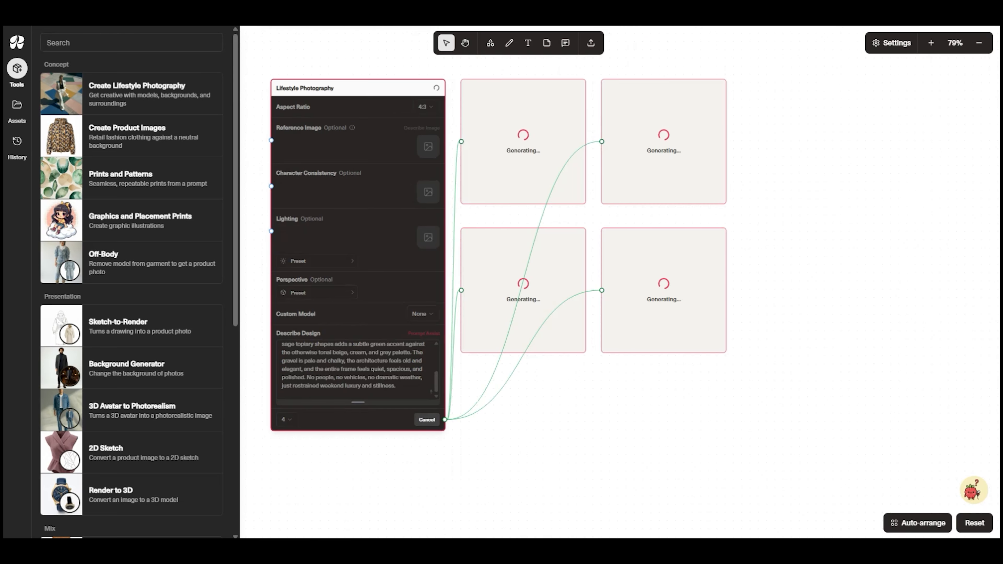
Select the agate image and color swatches together and move them to the empty area right of the generated images
scroll(744, 296, down, 4)
drag(782, 271, 667, 415)
drag(821, 261, 788, 332)
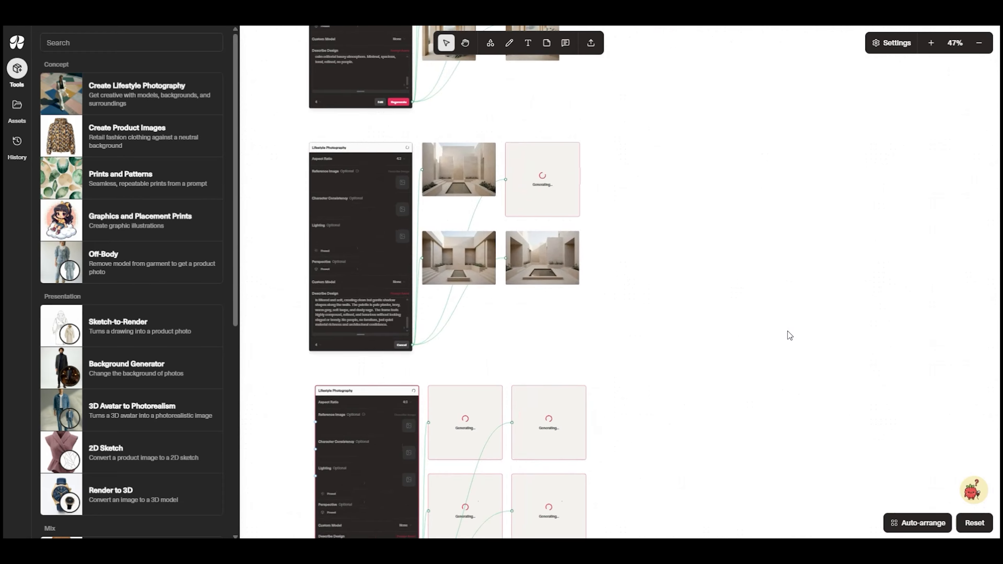
scroll(788, 335, up, 8)
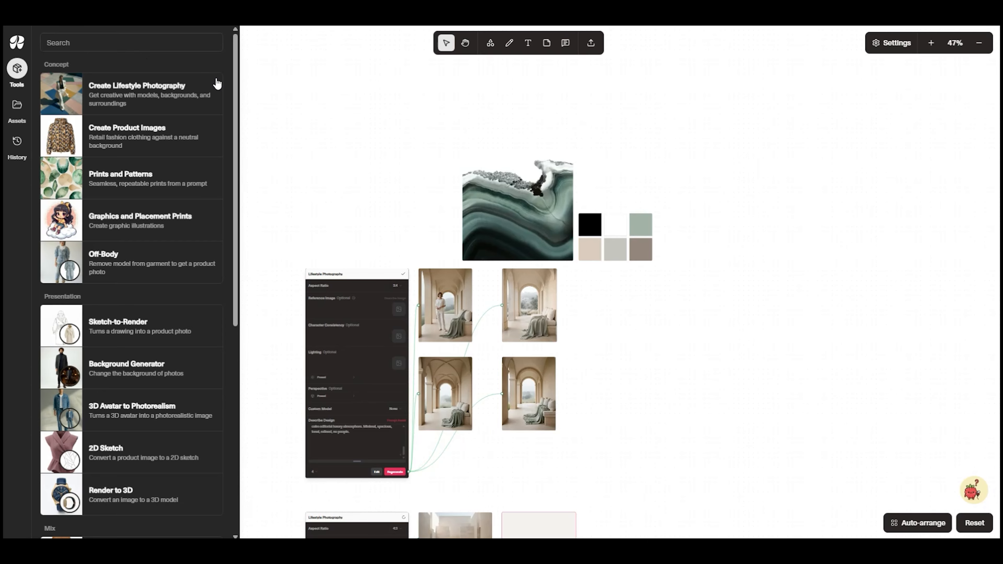
scroll(567, 402, down, 2)
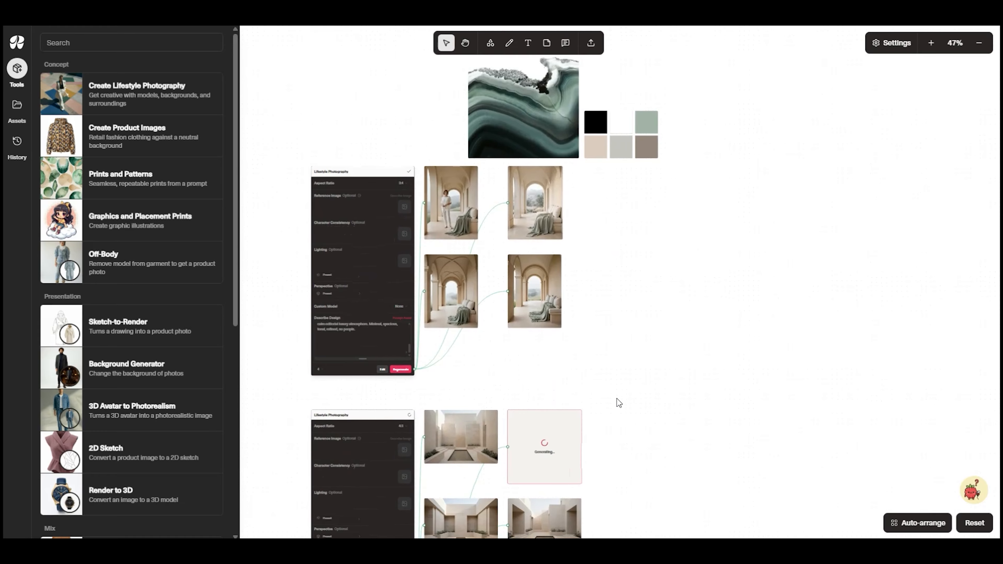
scroll(632, 207, up, 2)
drag(695, 152, 895, 241)
drag(831, 349, 558, 374)
drag(595, 279, 666, 269)
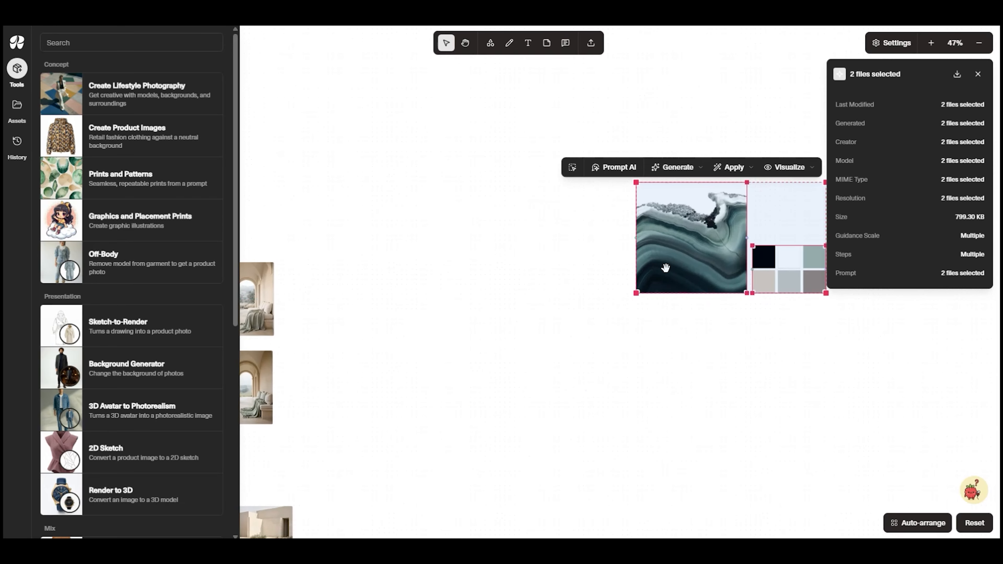
Move the Color Story swatches on their own to just below the agate image
click(762, 361)
drag(797, 274, 631, 347)
scroll(489, 401, down, 5)
scroll(489, 401, up, 4)
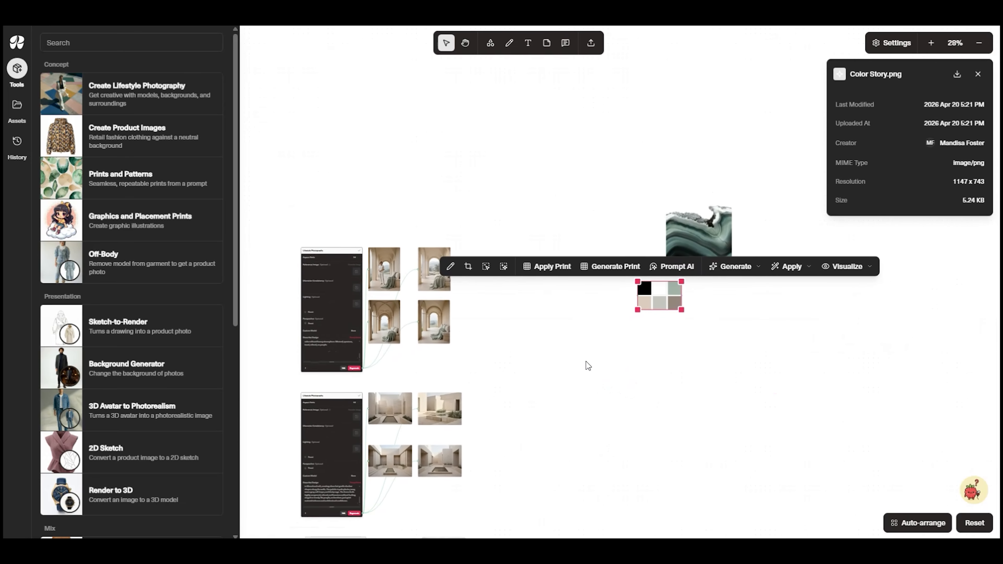
Export the selected agate, color swatches and three generated scenes to the Miro board "Sage Stone Mood Board"
scroll(499, 293, up, 5)
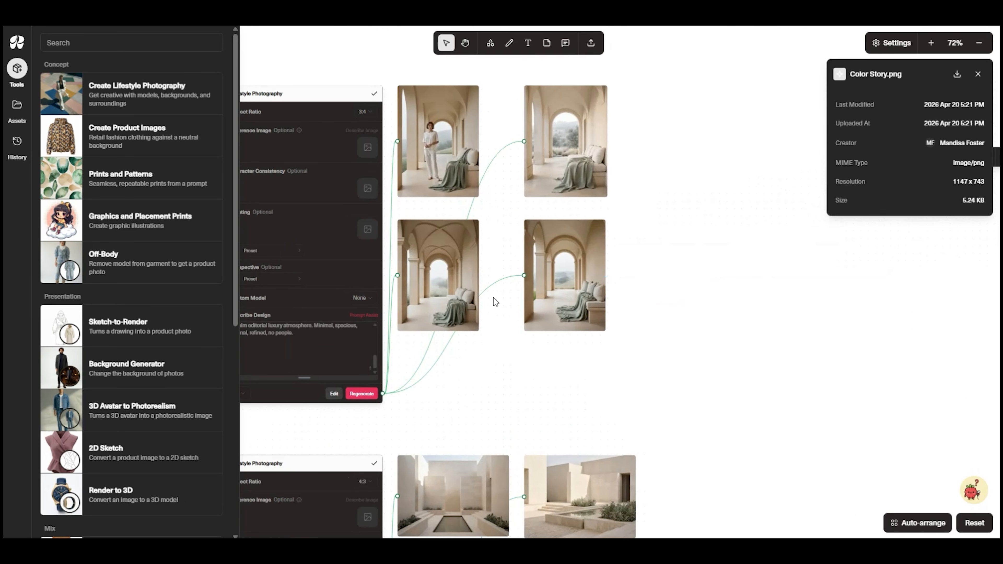
drag(494, 298, 516, 319)
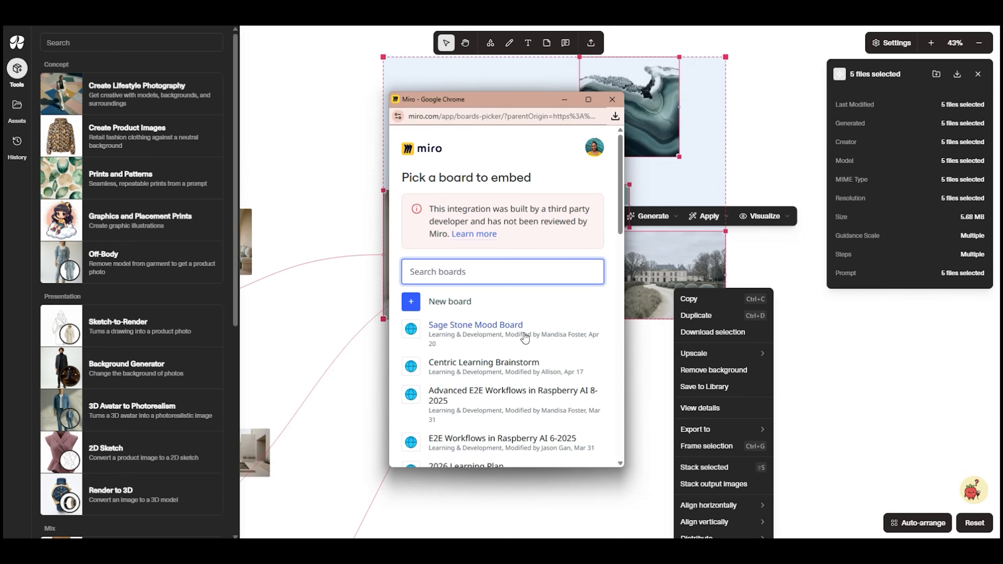
click(508, 327)
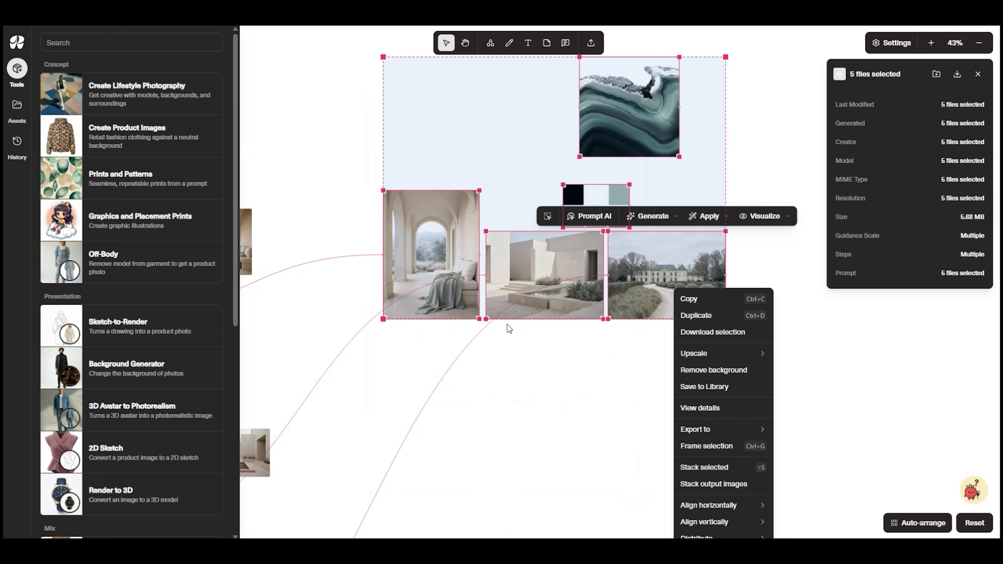
right_click(506, 339)
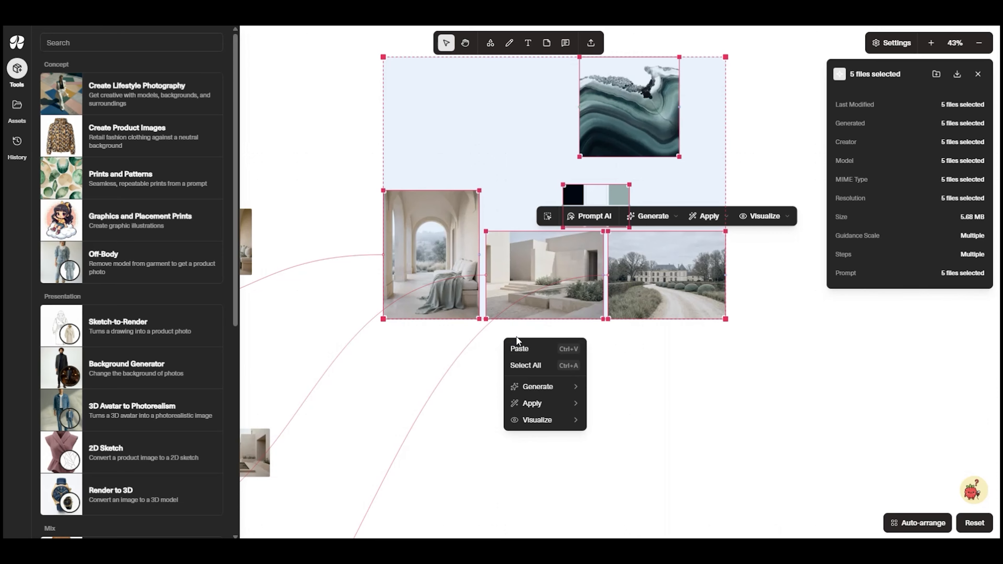
click(750, 338)
click(749, 338)
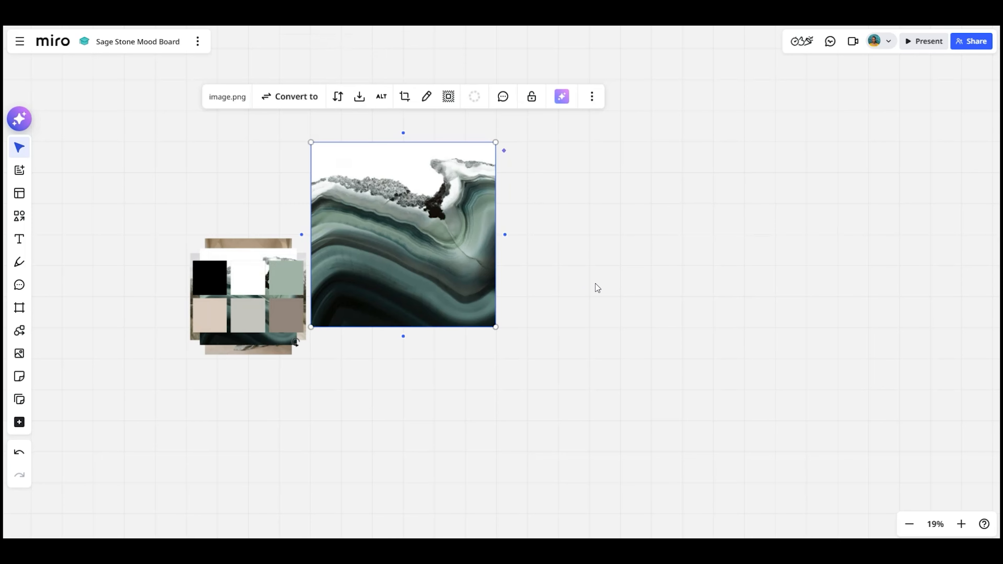
In the Miro board, move the agate image and color swatches right of the image stack and delete the duplicate agate image
scroll(586, 284, left, 5)
drag(684, 248, 734, 242)
drag(462, 292, 732, 378)
click(482, 254)
key(Delete)
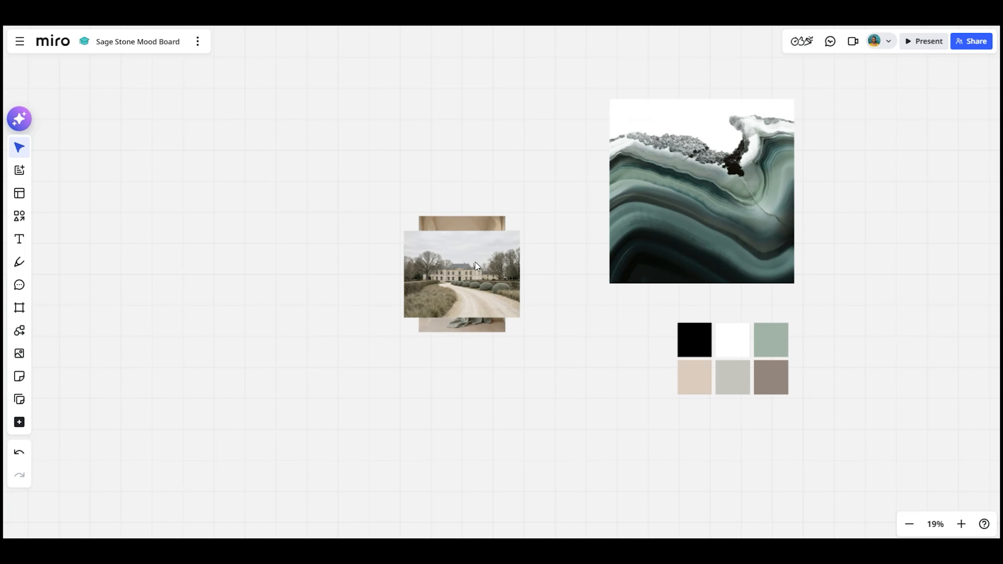
Move the château and courtyard scenes out of the stack, enlarge both and line them up side by side
drag(482, 255, 496, 447)
scroll(561, 290, down, 4)
drag(549, 348, 602, 407)
drag(502, 144, 441, 394)
shift+click(508, 378)
drag(613, 413, 770, 534)
drag(718, 440, 618, 441)
Enlarge the arched loggia scene left of the courtyard scene, and move the agate image closer above the row
drag(493, 143, 255, 133)
drag(293, 168, 382, 287)
drag(336, 233, 252, 248)
drag(781, 208, 498, 285)
click(533, 281)
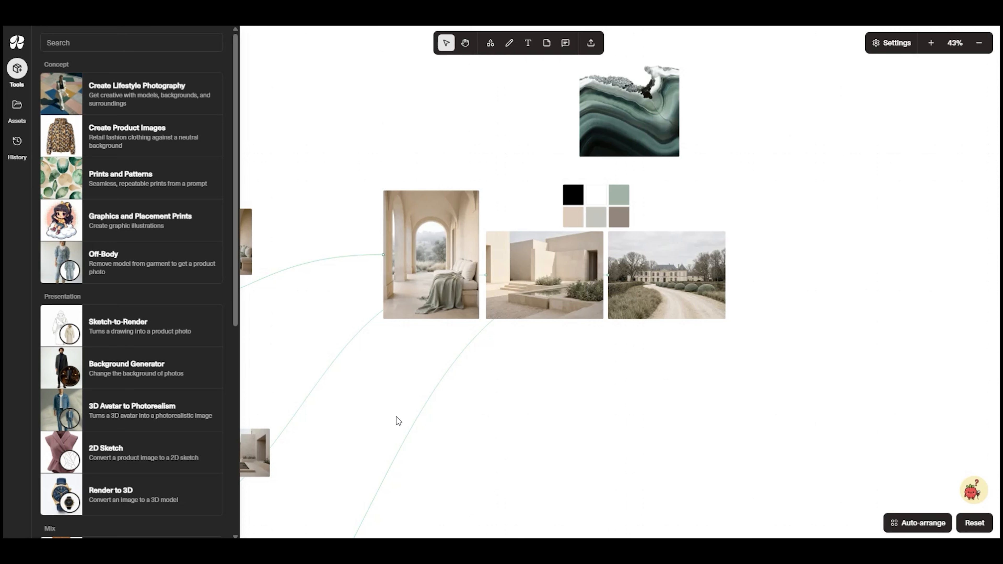
In Raspberry AI, add a Lifestyle Photography tool below the scenes with the ivory-blazer woman in a Parisian apartment description, and generate four images
scroll(388, 413, down, 2)
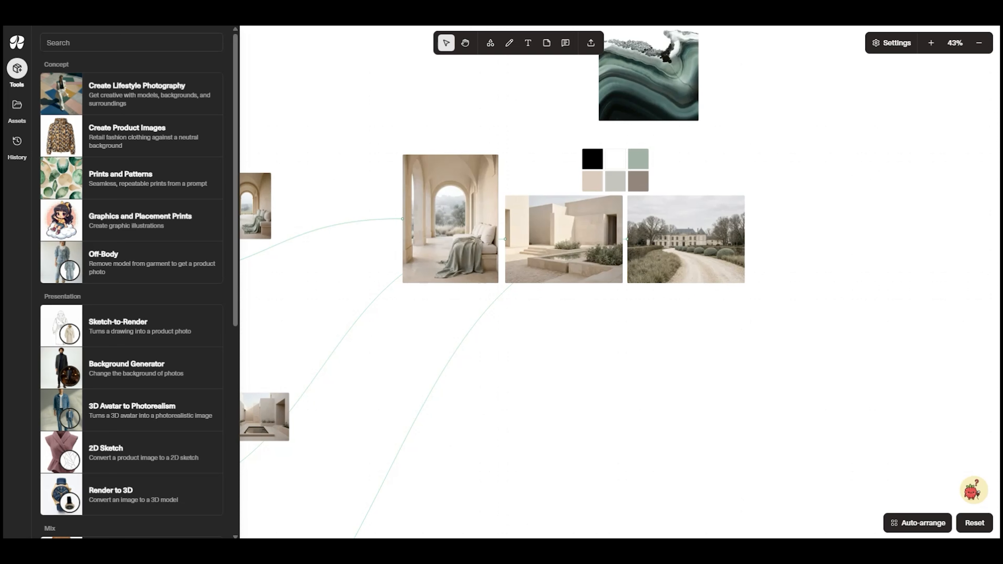
scroll(343, 354, down, 4)
drag(218, 94, 529, 332)
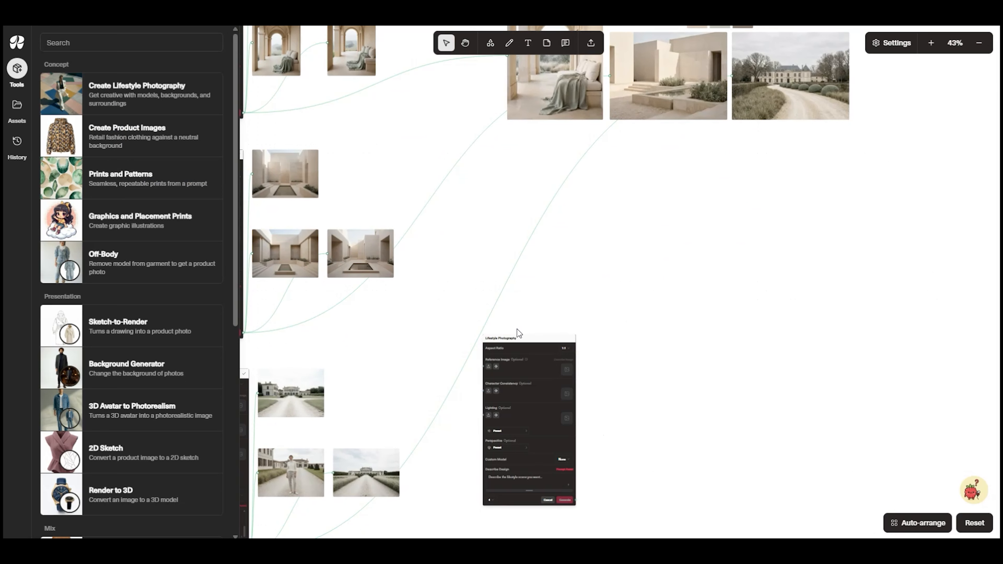
scroll(607, 487, up, 1)
scroll(605, 485, up, 1)
drag(605, 485, 597, 398)
scroll(598, 398, up, 3)
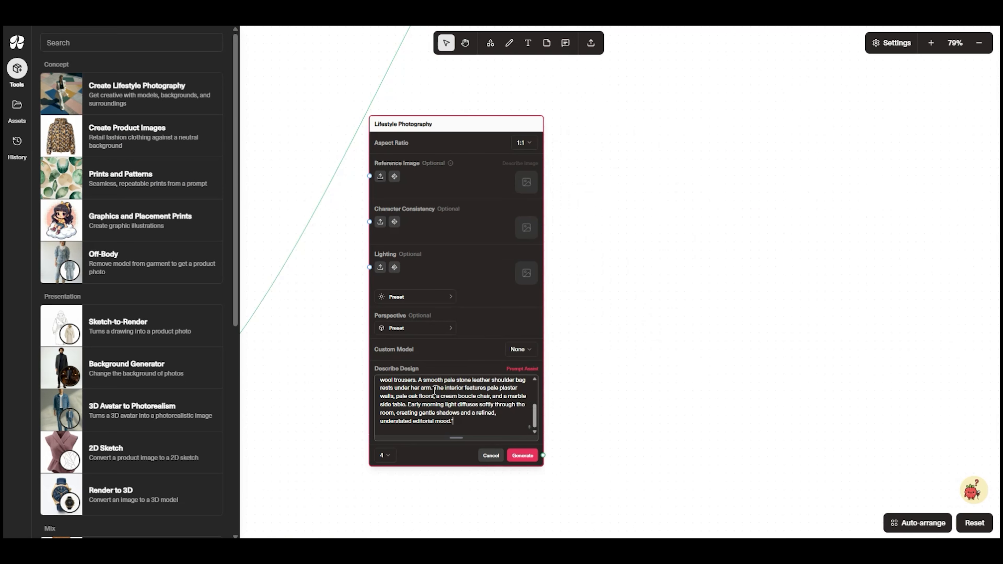
click(522, 455)
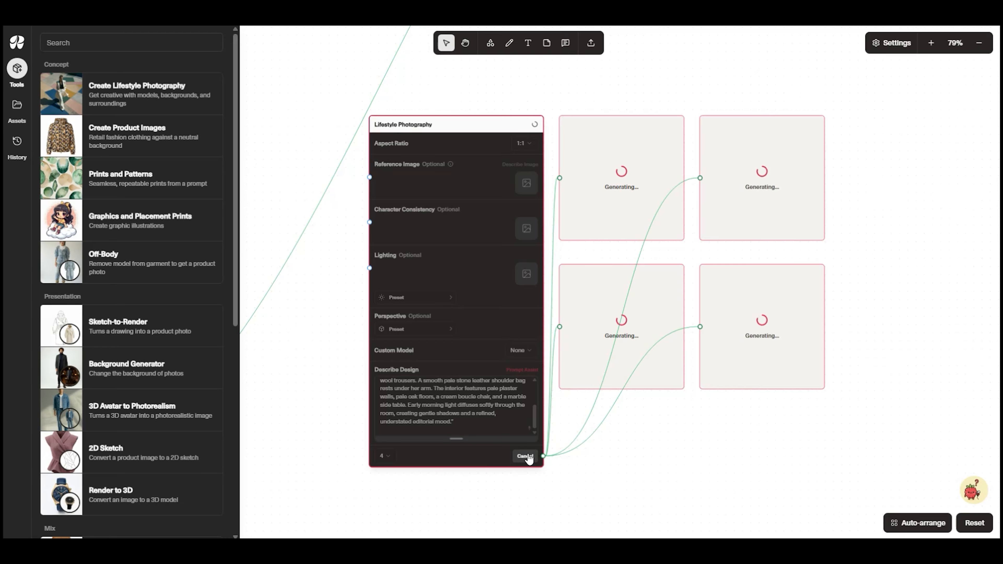
Add a second Lifestyle Photography tool below with the description of three models in a quiet Parisian apartment, and generate four images
drag(729, 448, 699, 164)
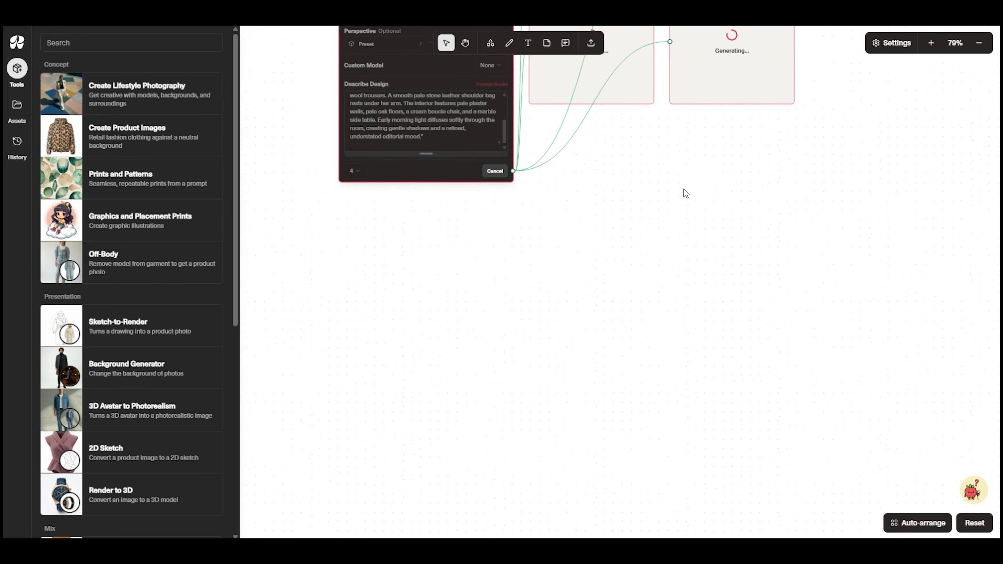
drag(128, 88, 424, 273)
drag(478, 294, 382, 223)
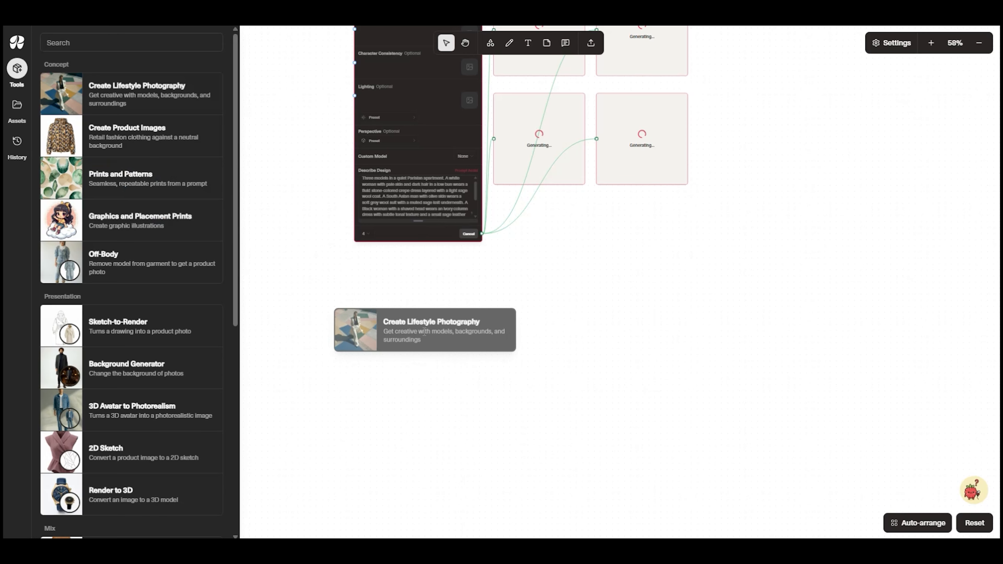
Add a third Lifestyle Photography tool with the stone-corridor man description, set its aspect ratio to 3:4, and generate four images
drag(358, 329, 419, 285)
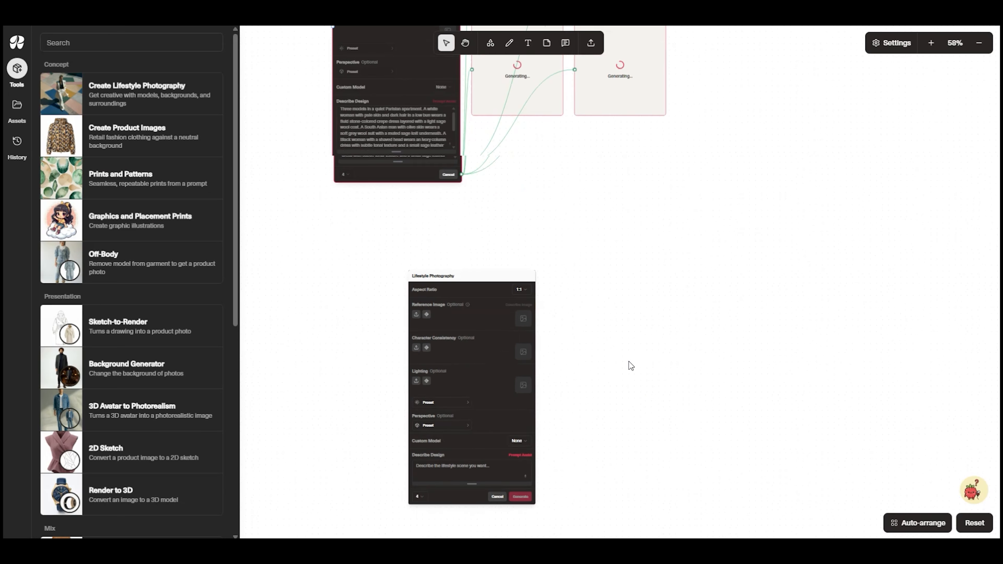
scroll(628, 361, down, 2)
scroll(589, 312, up, 5)
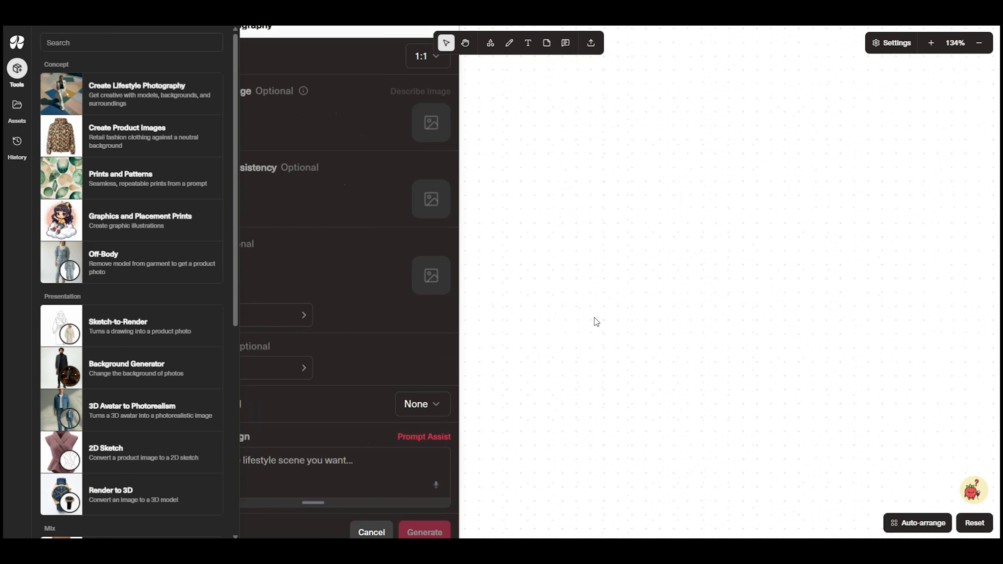
click(377, 463)
text(An East Asian man with pale skin and straight black hair stands in a narrow corridor with soft beige stone walls. He wears a charcoal wool coat over a fine grey knit, with a faint sage layer visible at the neckline. Tailored black trousers. Expression neutral, posture relaxed. Warm, low lighting.)
drag(559, 304, 642, 388)
click(551, 126)
click(549, 201)
scroll(621, 198, down, 2)
drag(640, 277, 509, 225)
click(426, 493)
Review the ivory-blazer woman results, then move the sunlit full-length pose above the loggia scene and enlarge it
scroll(624, 265, down, 4)
drag(691, 197, 629, 451)
drag(644, 175, 662, 417)
drag(586, 113, 595, 278)
scroll(585, 250, up, 3)
scroll(606, 234, up, 2)
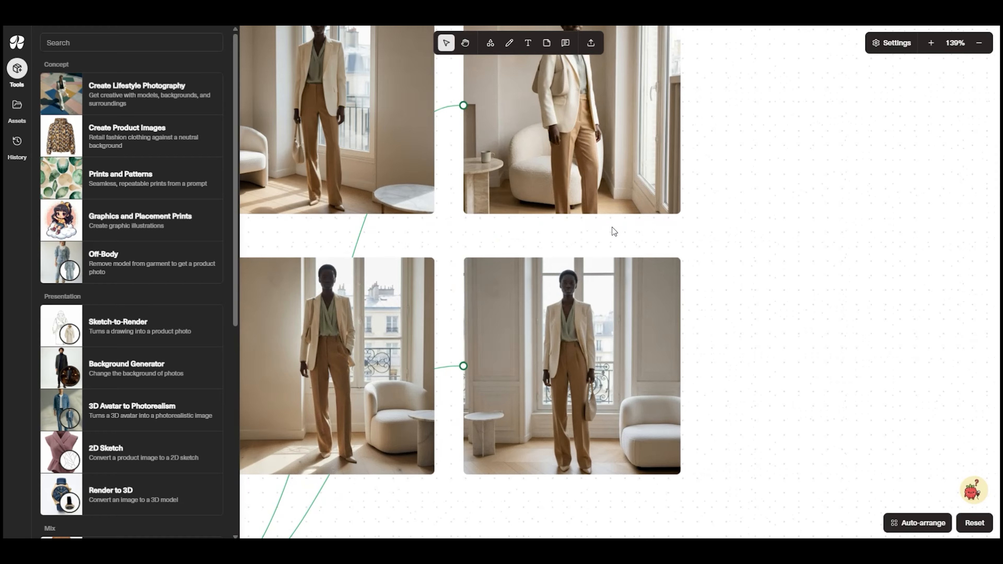
drag(628, 225, 682, 270)
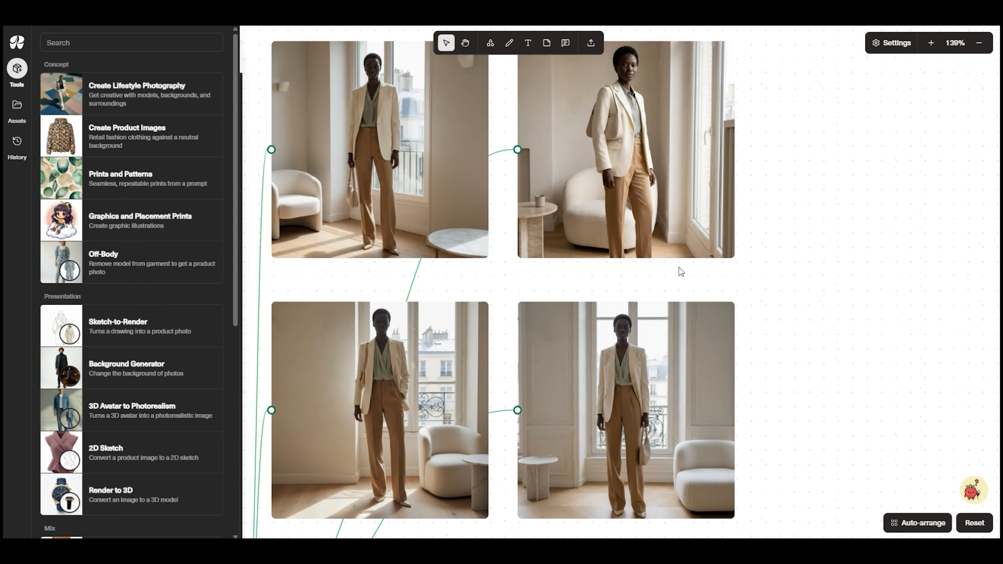
scroll(506, 387, down, 4)
drag(715, 386, 699, 389)
drag(421, 399, 879, 231)
scroll(777, 368, down, 3)
drag(777, 368, 614, 461)
scroll(578, 399, down, 6)
drag(604, 409, 454, 97)
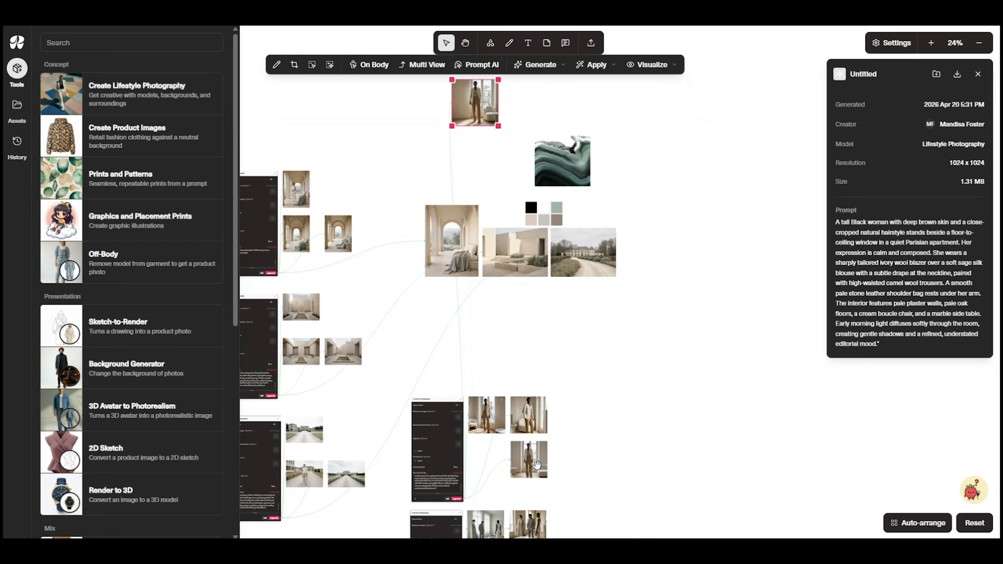
Move the pose with the shoulder bag beside the full-length image in the mood board area
drag(575, 499, 578, 476)
drag(536, 403, 547, 332)
scroll(547, 333, up, 10)
drag(409, 240, 491, 270)
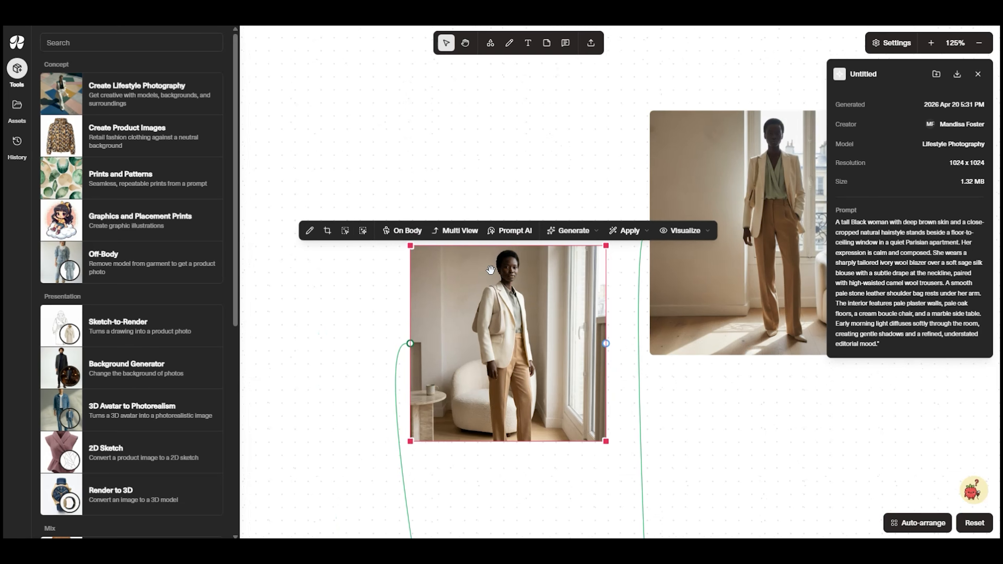
Crop the shoulder-bag image in Freeform mode to 447 x 741 around the woman's upper body and enlarge the cropped portrait
click(328, 230)
drag(604, 343, 548, 349)
drag(481, 440, 483, 385)
drag(413, 323, 465, 309)
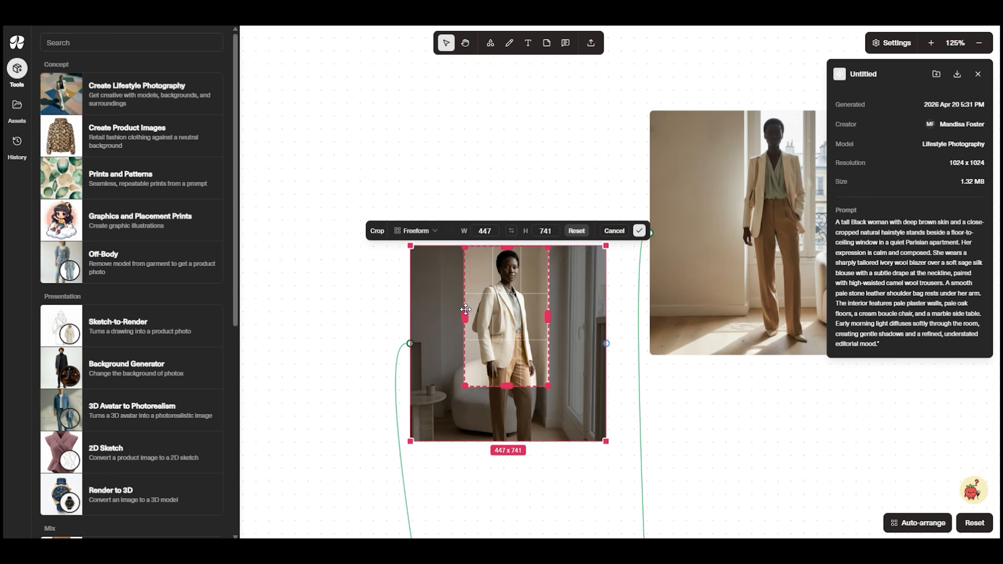
click(639, 231)
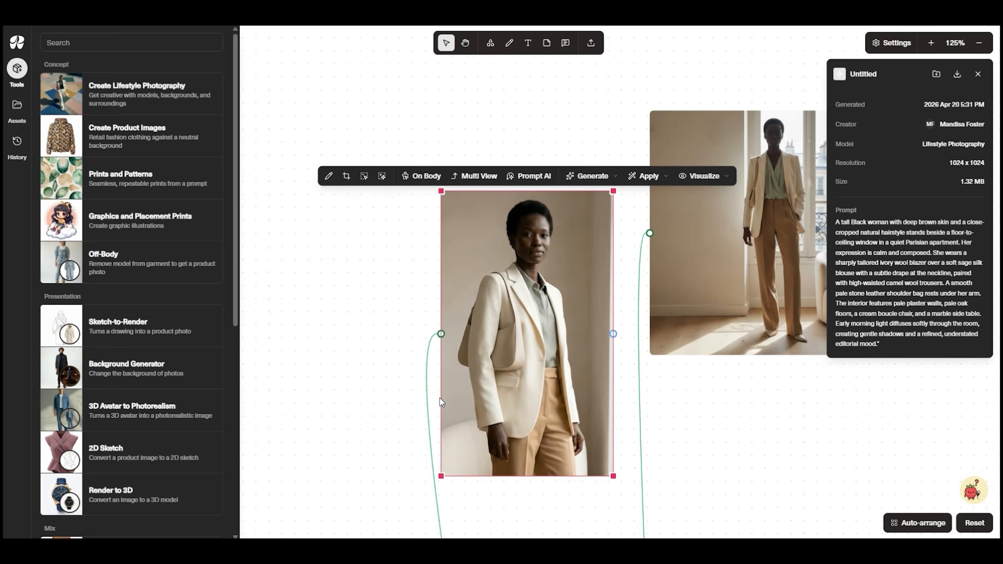
Bring the cropped portrait and the full-length image close together side by side
drag(428, 411, 433, 410)
scroll(696, 433, down, 5)
drag(696, 434, 541, 377)
click(549, 305)
drag(517, 332, 508, 342)
Review the three-model results and move the round-table image out to the mood board area
drag(659, 527, 666, 404)
drag(583, 413, 574, 222)
drag(623, 502, 707, 317)
scroll(707, 317, down, 4)
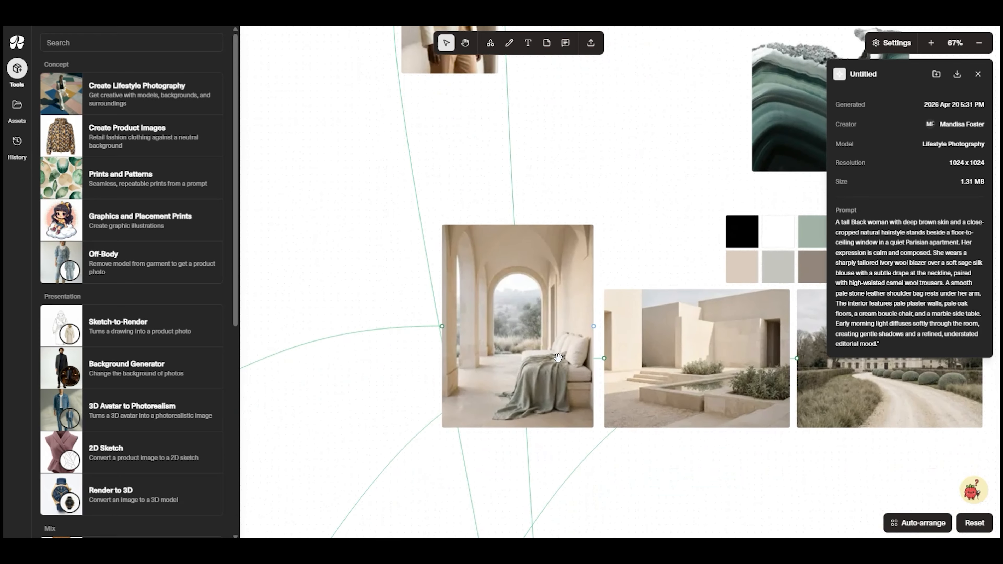
drag(545, 455, 444, 84)
scroll(658, 451, up, 10)
drag(711, 420, 649, 494)
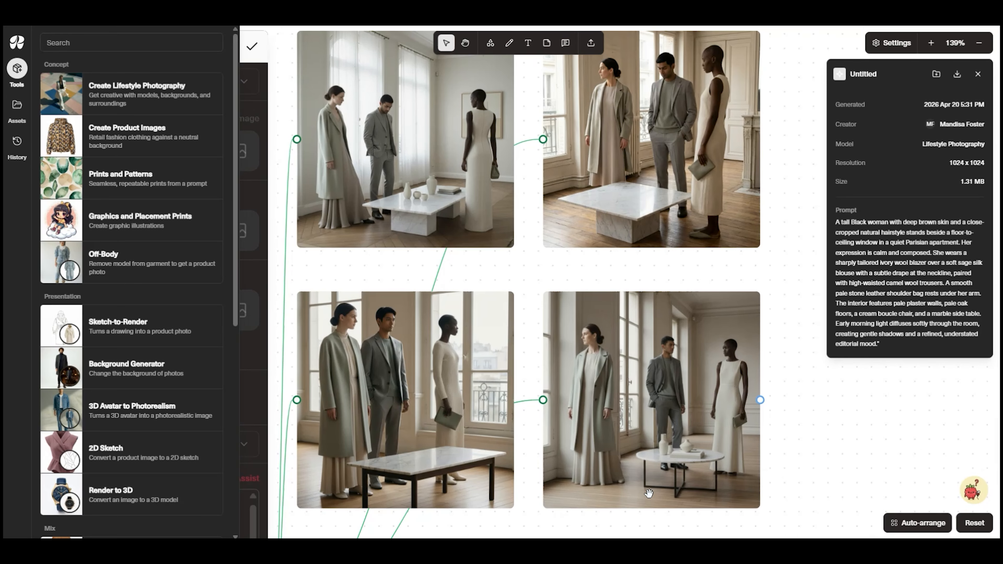
scroll(666, 474, down, 3)
scroll(671, 420, down, 4)
drag(671, 450, 565, 153)
drag(565, 153, 519, 139)
drag(519, 139, 706, 297)
Enlarge the round-table image and place it right of the full-length image, above the agate
scroll(545, 187, down, 3)
drag(490, 338, 651, 261)
drag(624, 264, 659, 264)
click(636, 317)
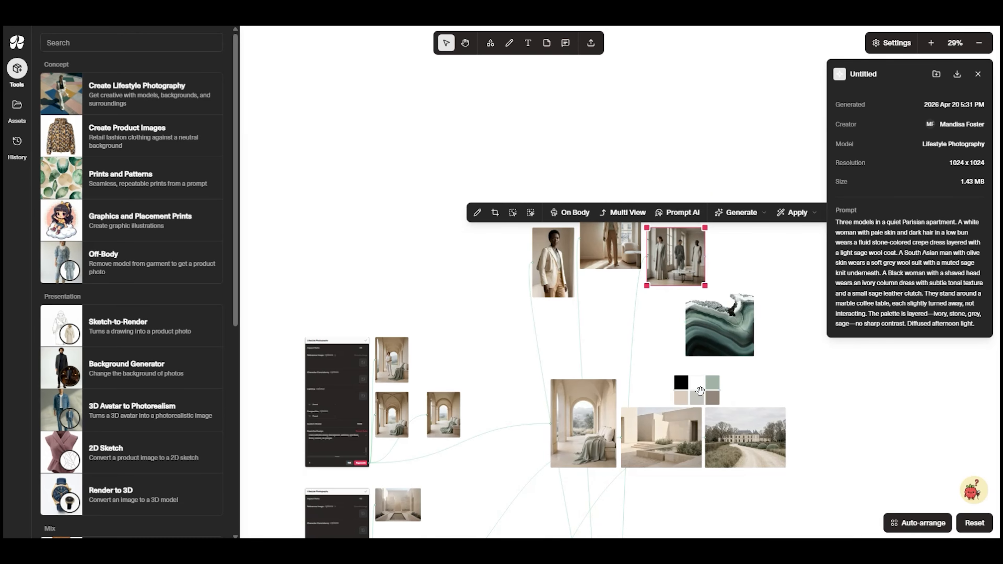
Take the fourth corridor image of the man, remove its background, and place the cut-out over the loggia and courtyard scenes
drag(700, 391, 683, 174)
scroll(594, 459, up, 4)
drag(594, 459, 491, 346)
drag(908, 470, 653, 433)
scroll(688, 439, up, 5)
scroll(686, 434, up, 2)
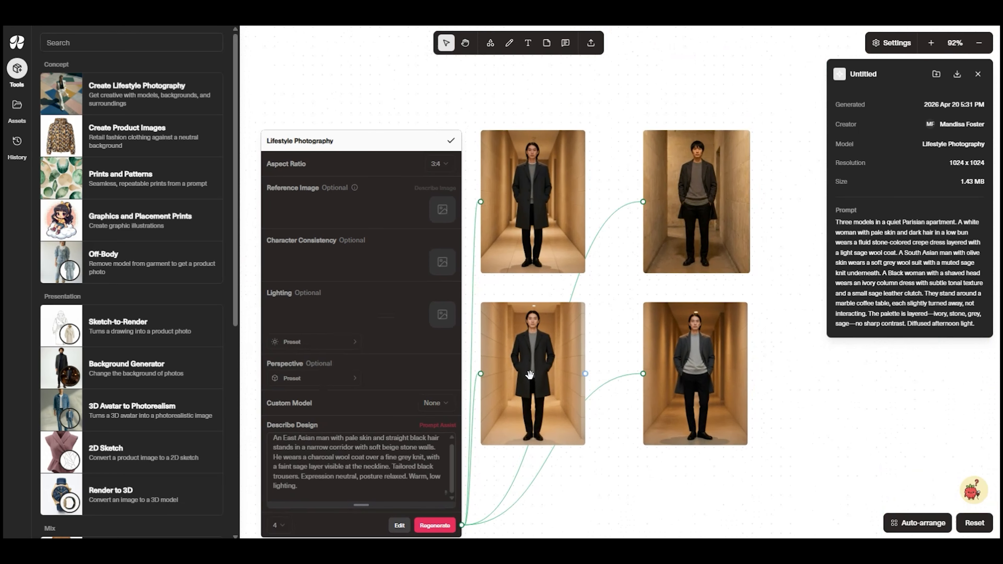
click(714, 345)
drag(716, 253, 478, 260)
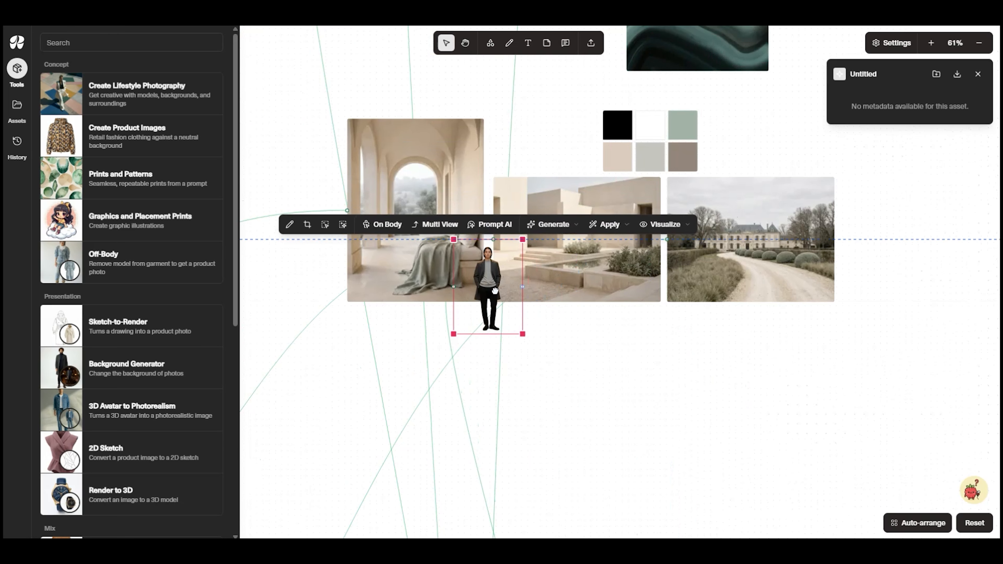
drag(506, 302, 493, 254)
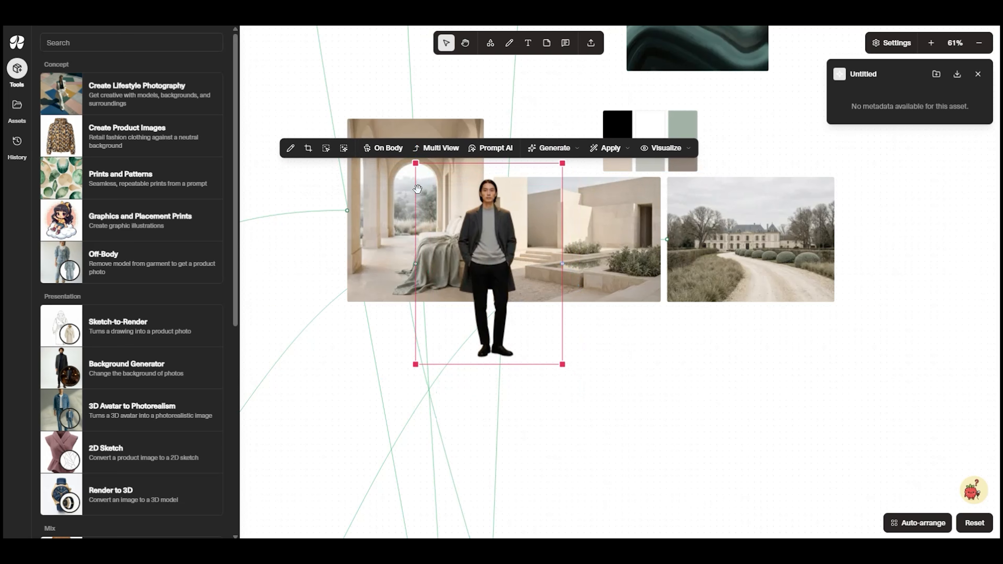
Crop the cut-out man at the thighs, level with the lower edge of the scenes behind him
click(308, 148)
drag(489, 364, 496, 270)
click(590, 336)
click(621, 382)
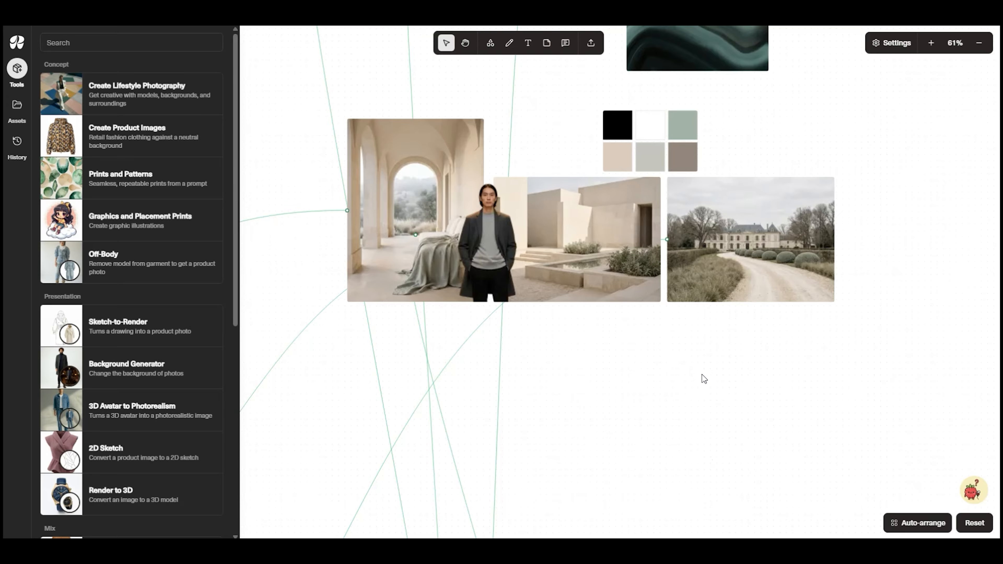
click(482, 243)
click(385, 225)
scroll(510, 276, up, 5)
scroll(526, 284, down, 6)
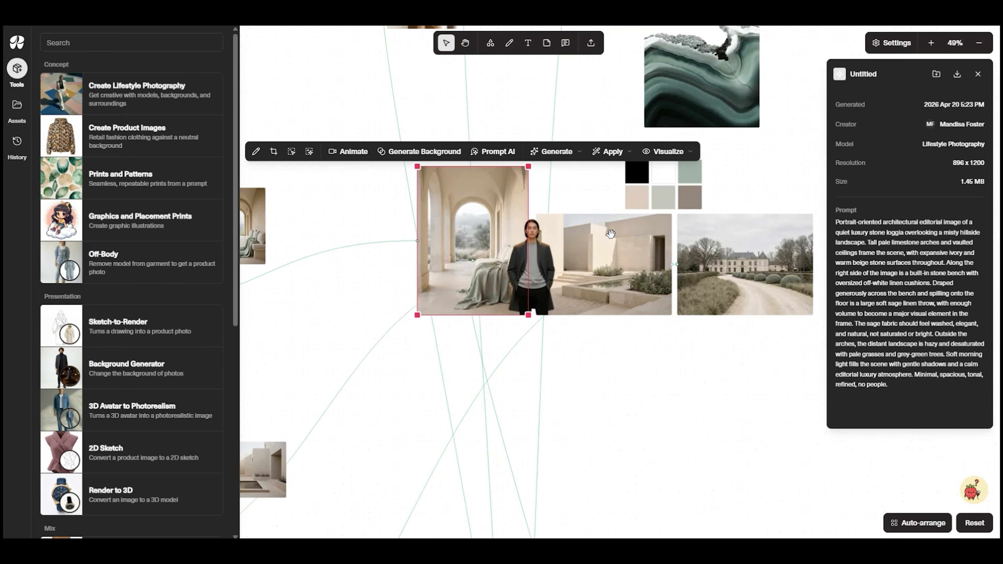
Export the cut-out man, cropped portrait, full-length and three-model images to the Miro board "Sage Stone Mood Board"
click(551, 424)
click(435, 125)
click(552, 119)
click(466, 148)
shift+click(531, 127)
shift+click(640, 130)
shift+click(550, 426)
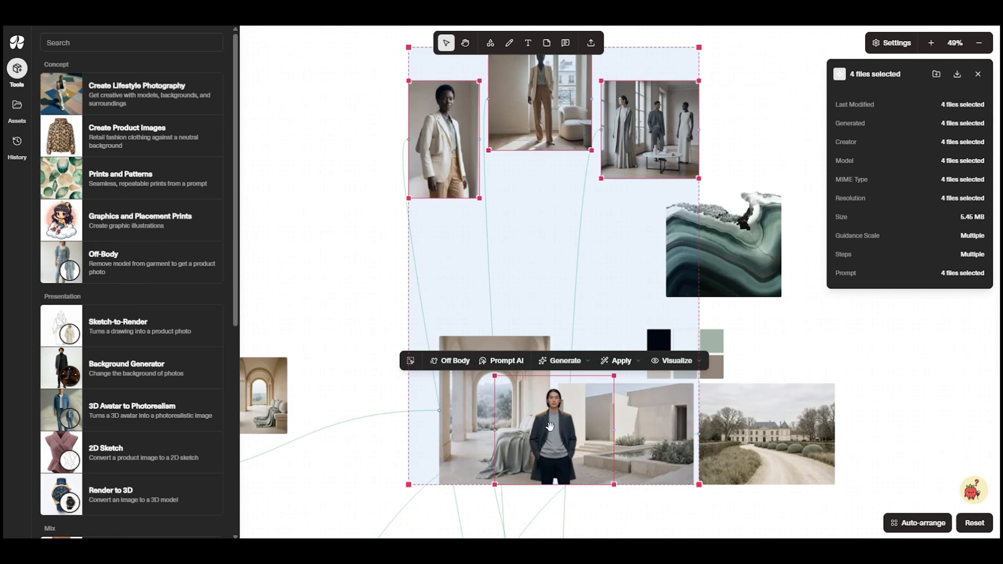
right_click(550, 426)
click(682, 269)
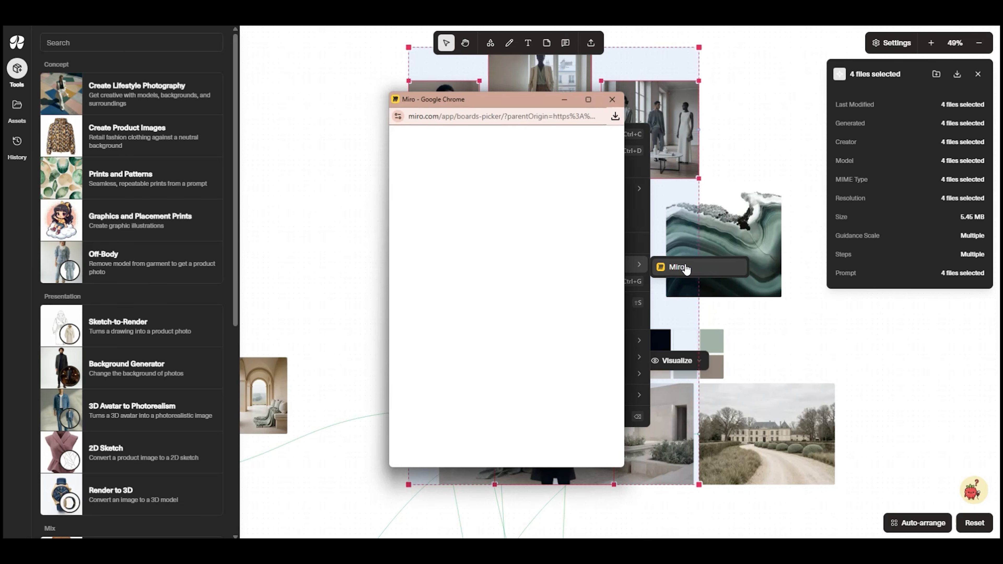
click(526, 331)
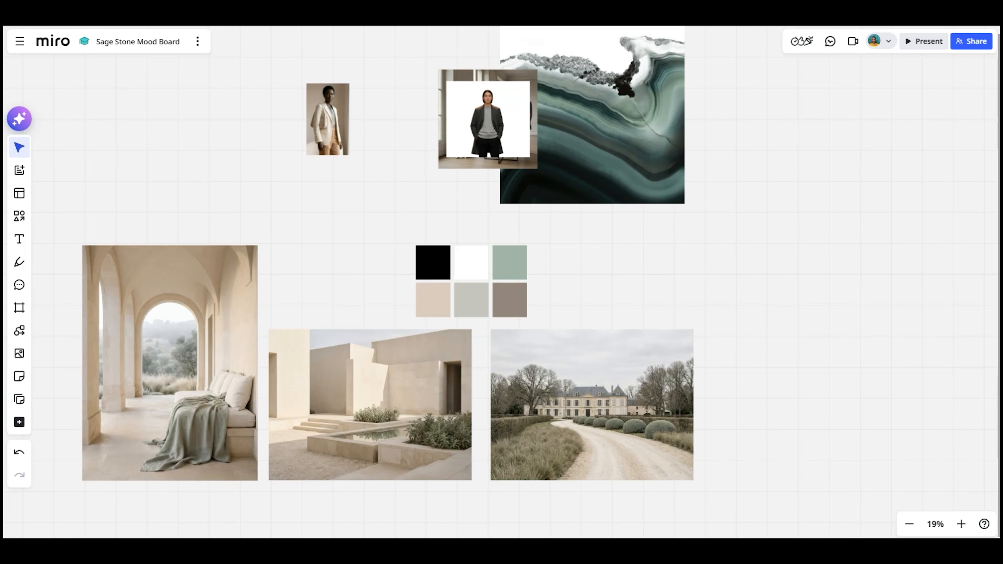
In the Miro board, spread out the newly imported figure images and arrange them around the scenes and agate image
scroll(342, 227, down, 5)
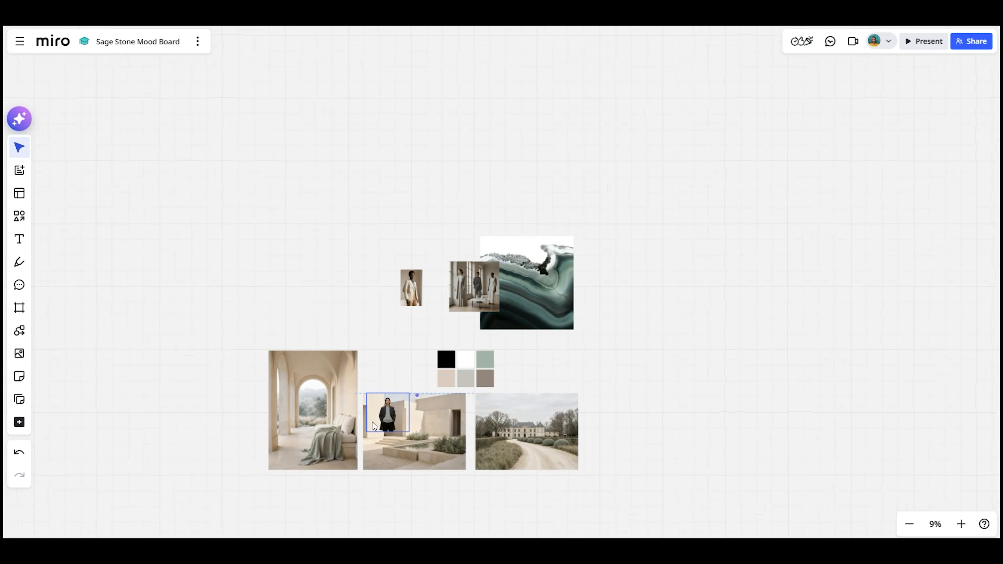
drag(373, 422, 413, 472)
drag(382, 448, 363, 449)
drag(457, 286, 455, 206)
drag(474, 290, 392, 165)
drag(508, 227, 418, 187)
drag(497, 231, 523, 251)
drag(499, 220, 484, 199)
Refine the size and spacing of the figure images to complete the Miro collage layout
drag(401, 172, 415, 175)
drag(415, 289, 326, 230)
drag(349, 194, 322, 221)
mouse_move(406, 177)
mouse_down()
mouse_move(383, 178)
mouse_move(405, 210)
mouse_move(392, 178)
mouse_up()
mouse_move(428, 199)
mouse_down()
mouse_move(438, 209)
mouse_move(420, 193)
mouse_up()
click(486, 206)
drag(509, 230, 482, 202)
drag(340, 224, 348, 215)
click(398, 282)
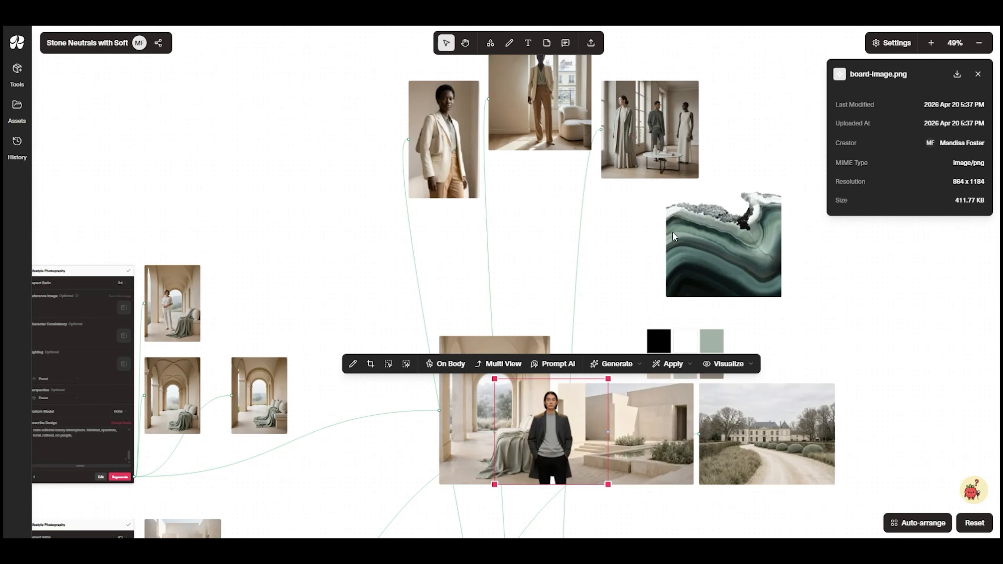
Back in Raspberry AI, add another Lifestyle Photography tool in the empty area right of the existing images
scroll(407, 184, down, 2)
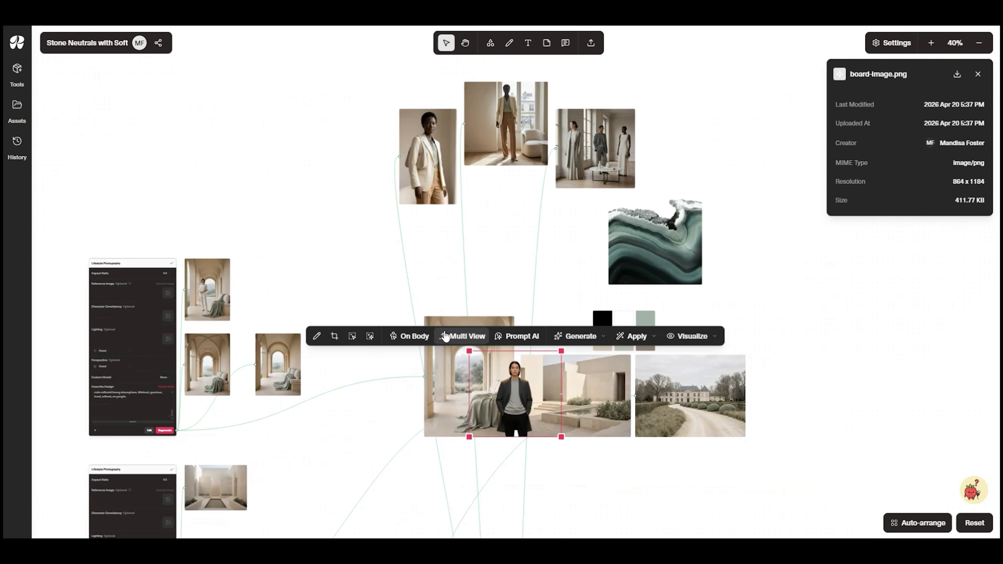
scroll(445, 262, down, 3)
drag(378, 245, 332, 75)
drag(438, 446, 435, 138)
drag(474, 454, 575, 291)
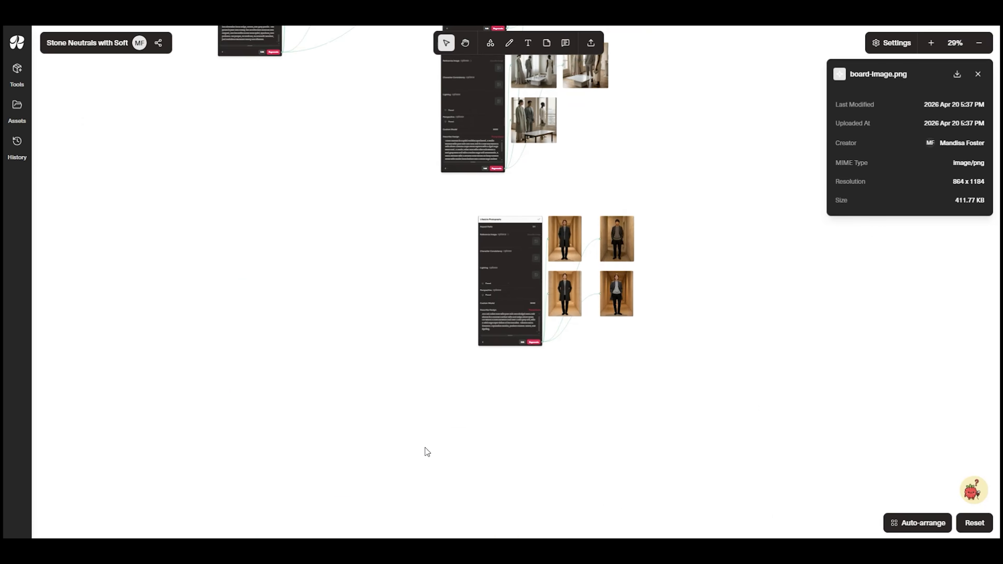
scroll(423, 444, up, 10)
scroll(411, 369, right, 10)
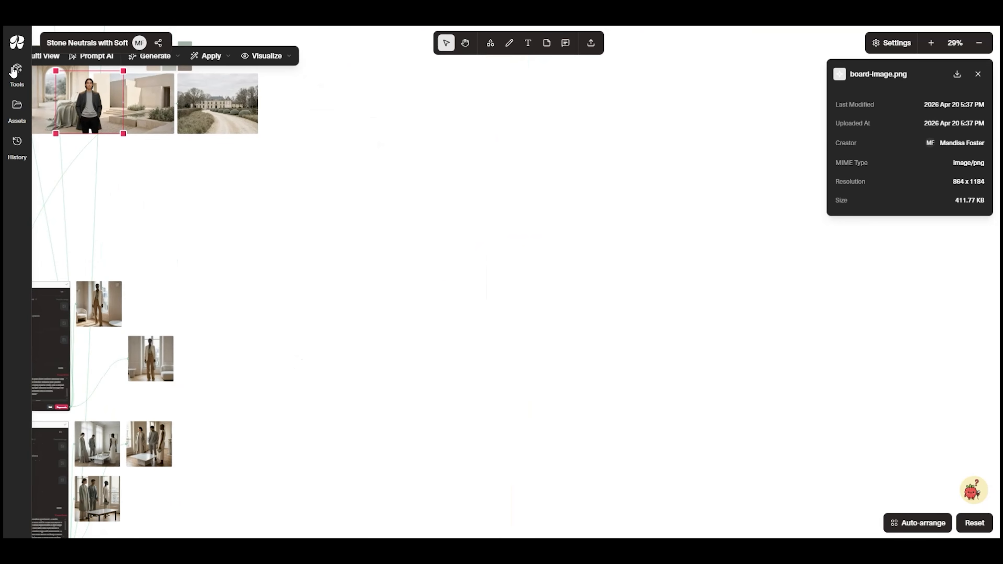
click(17, 68)
drag(91, 87, 408, 186)
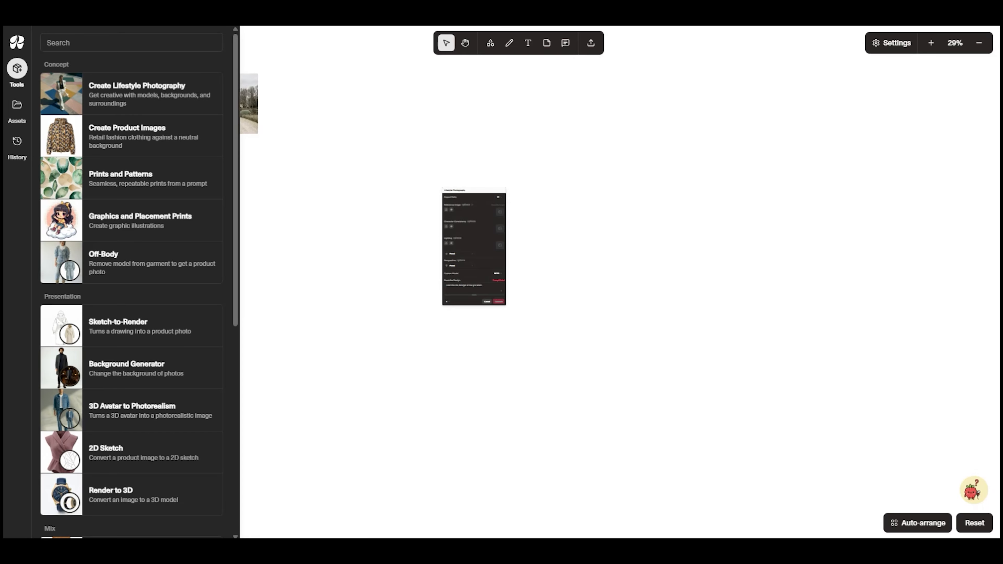
scroll(589, 287, up, 4)
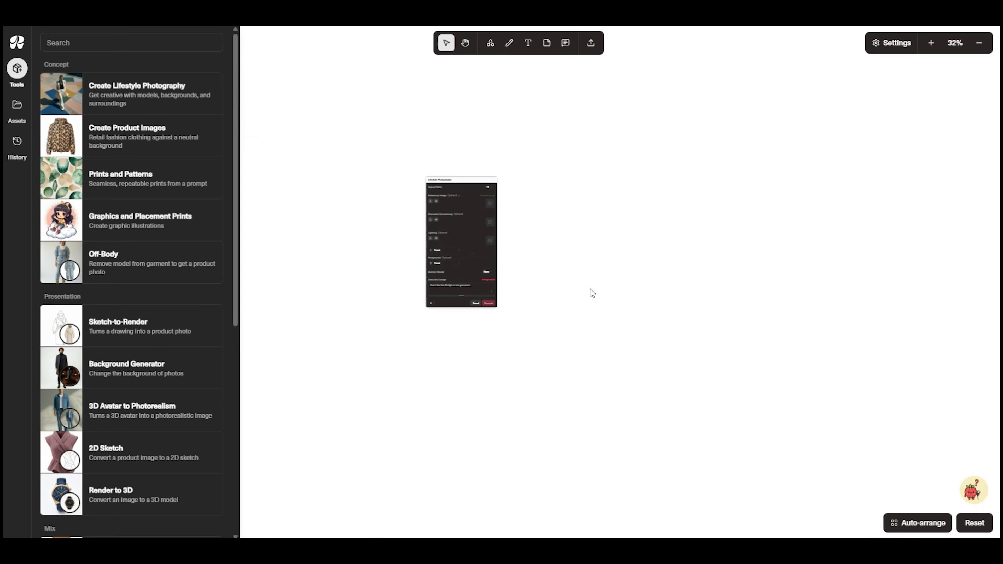
drag(489, 244, 582, 263)
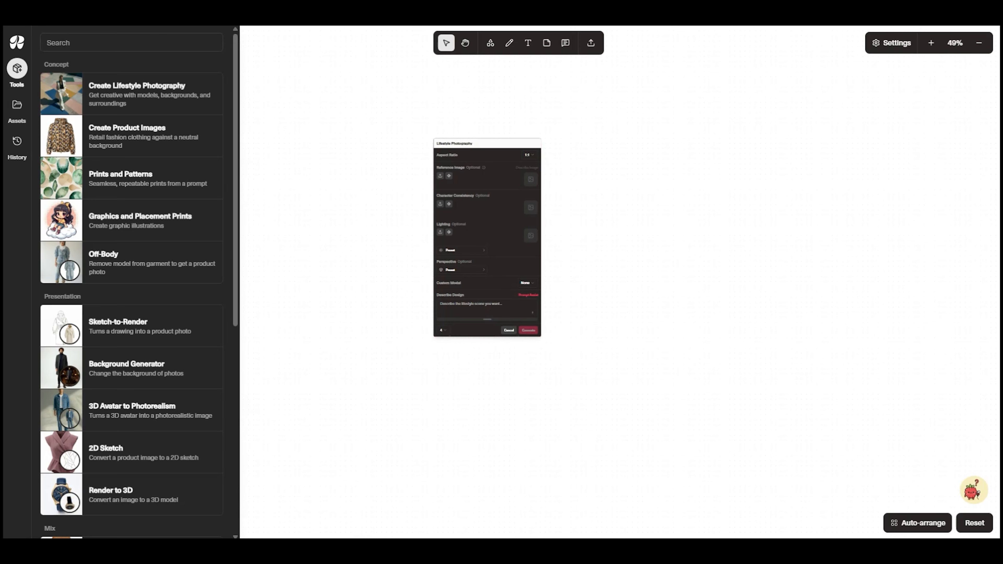
Generate four lifestyle images from the prompt of a pale sage leather shoulder bag on a cream boucle chair with an ivory coat
text(• A pale sage leather shoulder bag placed on a cream boucle chair, with an ivory wool coat draped over the back. A folded grey knit sits nearby. Soft window light, very quiet composition.)
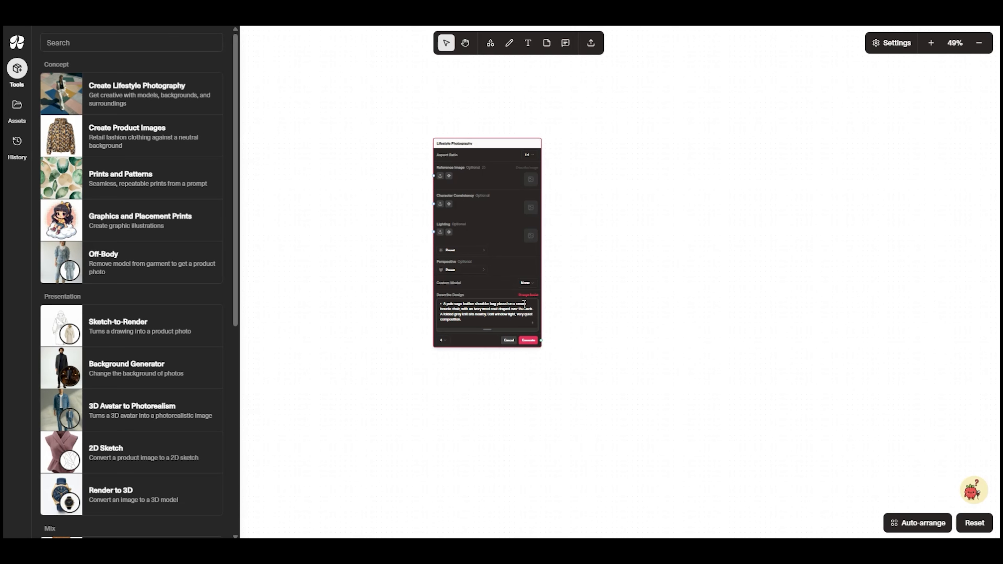
scroll(574, 305, up, 10)
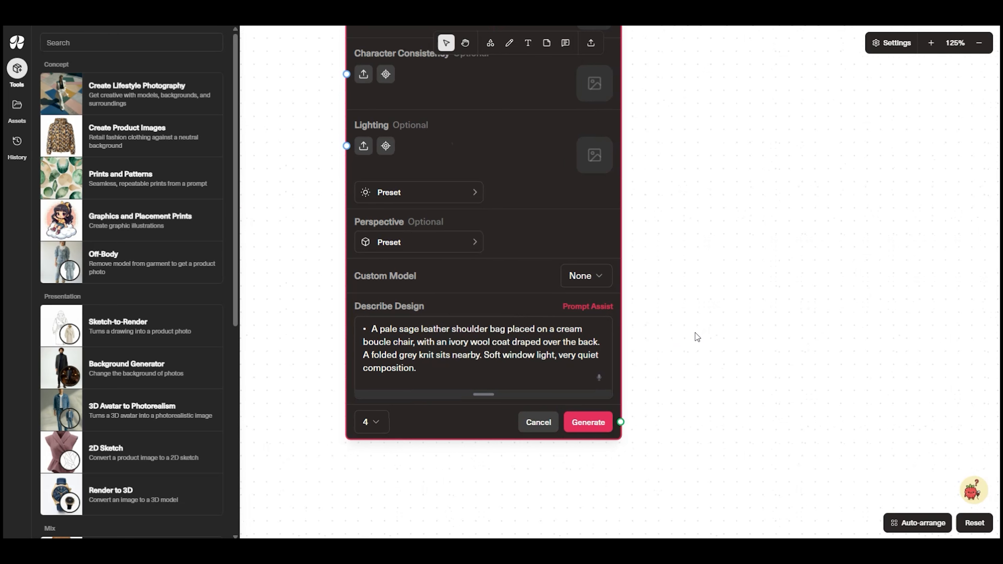
click(588, 422)
scroll(778, 438, down, 3)
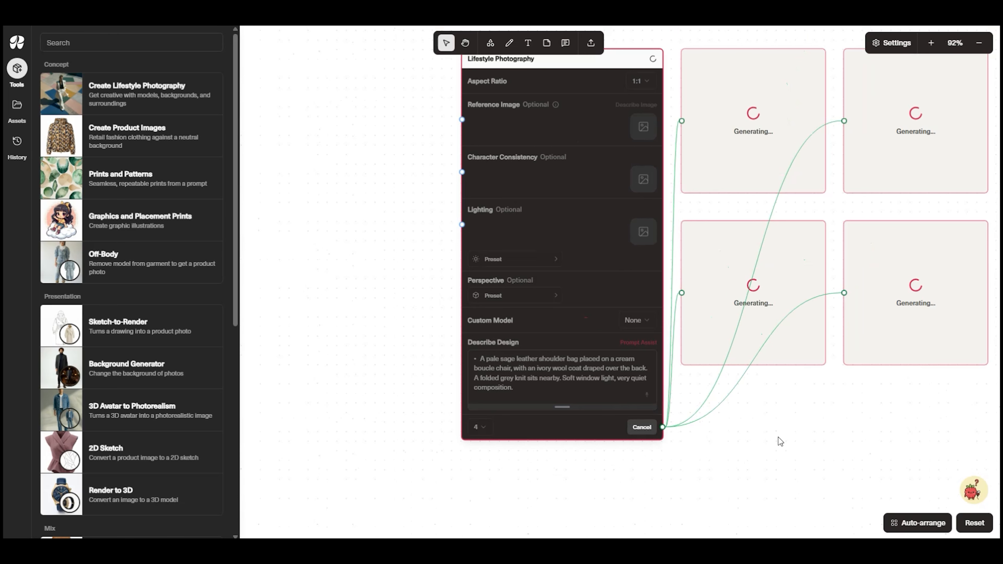
drag(786, 442, 660, 331)
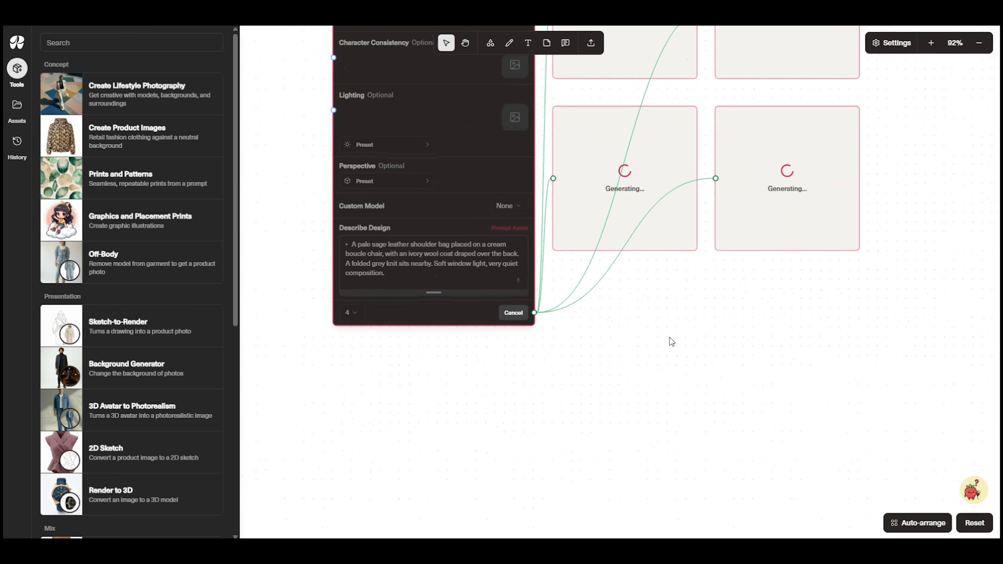
drag(738, 327, 772, 423)
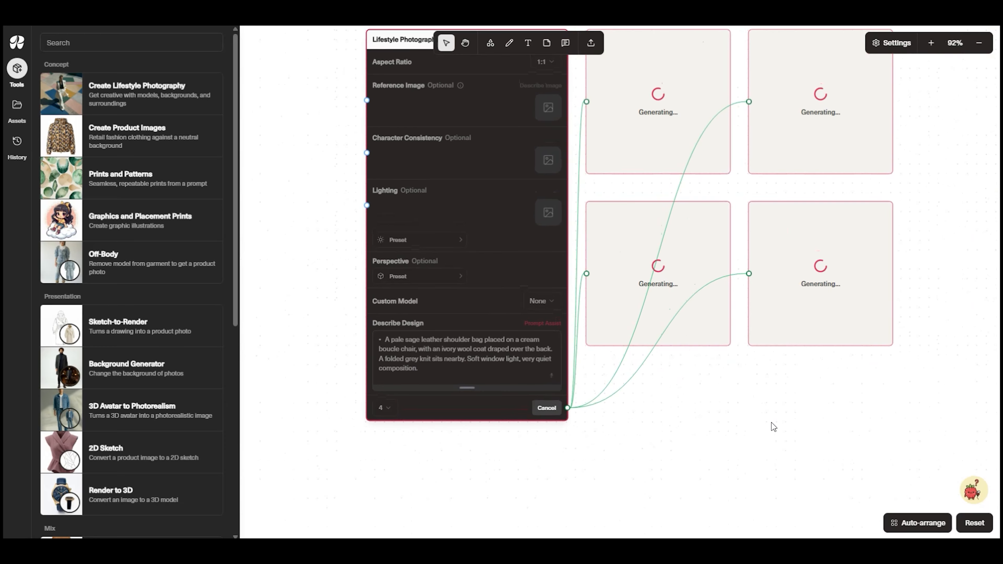
Add a second Lifestyle Photography tool below and generate four images of light grey suede loafers beside a folded sage cashmere sweater
drag(738, 455, 693, 175)
drag(180, 97, 447, 259)
drag(506, 272, 412, 169)
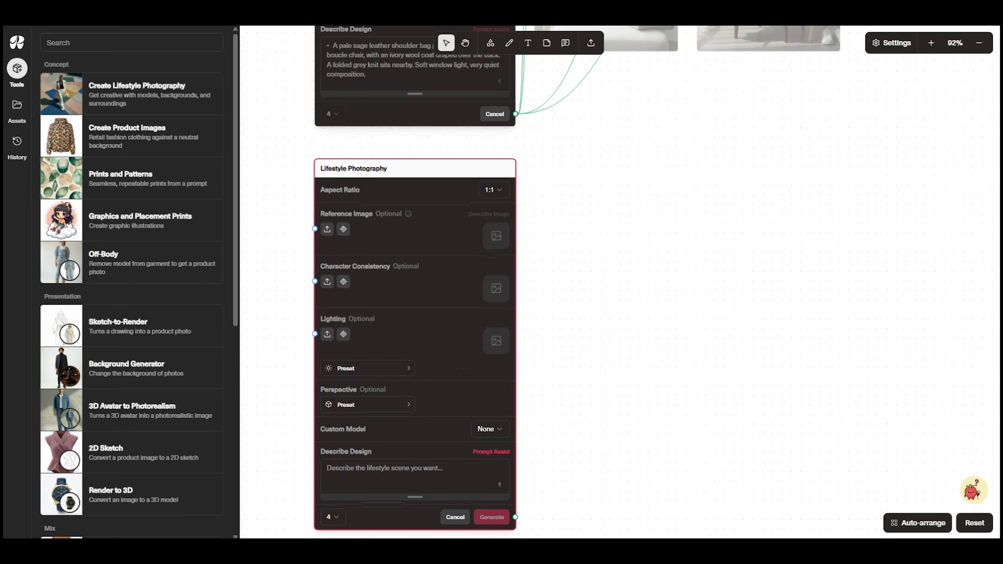
click(482, 475)
text(• Light grey suede loafers placed beside a folded sage cashmere sweater on a pale oak floor. A linen curtain softens the background. Gentle, diffused light.)
click(491, 527)
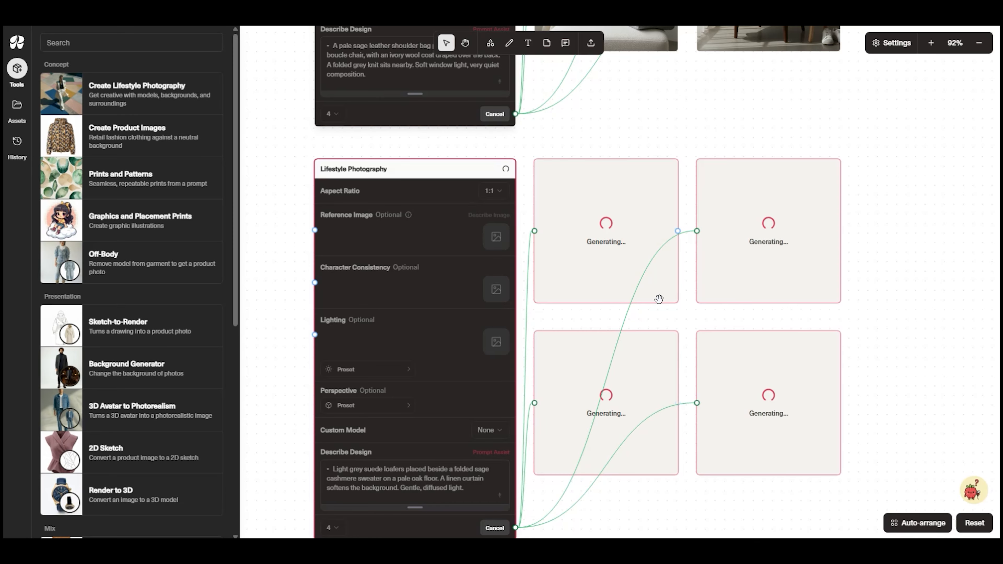
Export one loafers-and-sweater image and the shaded chair image with the shoulder bag and side table to Miro
scroll(750, 355, down, 5)
scroll(784, 340, up, 2)
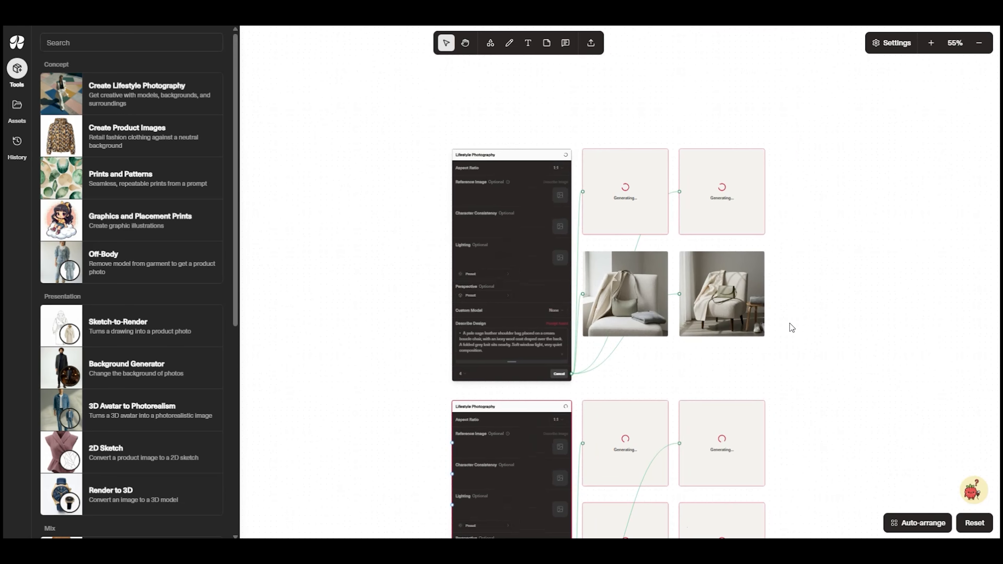
scroll(781, 273, up, 5)
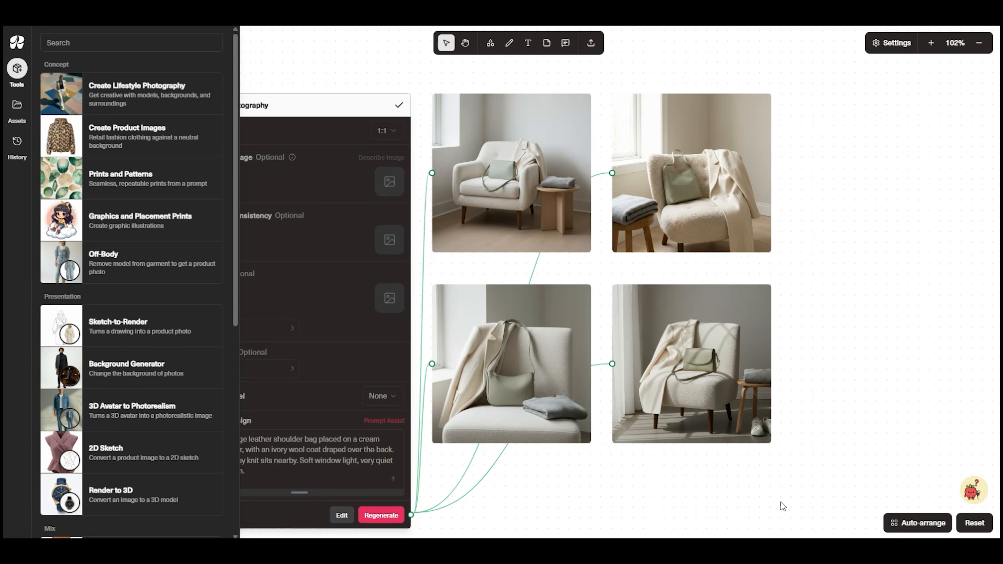
scroll(703, 474, down, 3)
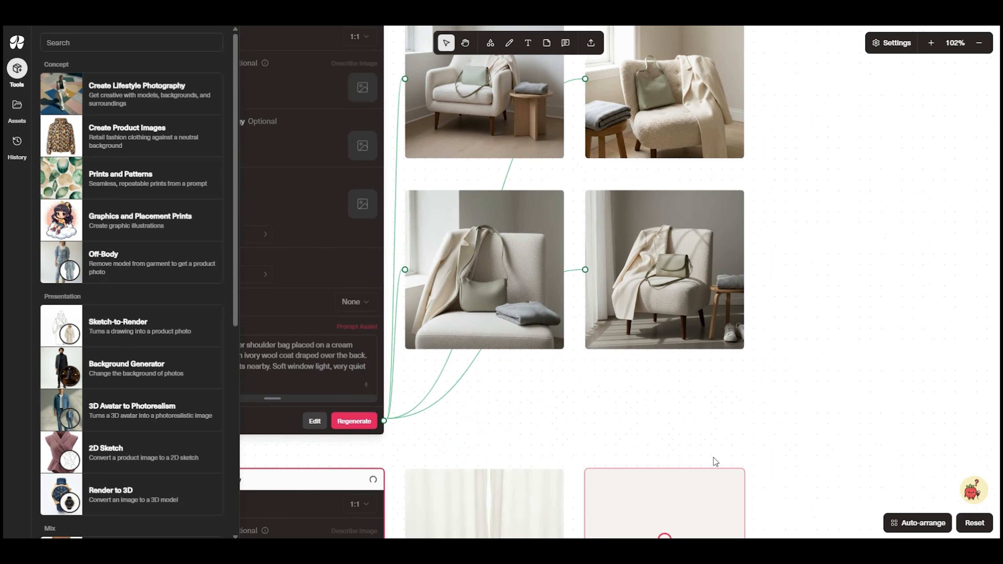
scroll(730, 474, down, 2)
scroll(734, 375, down, 3)
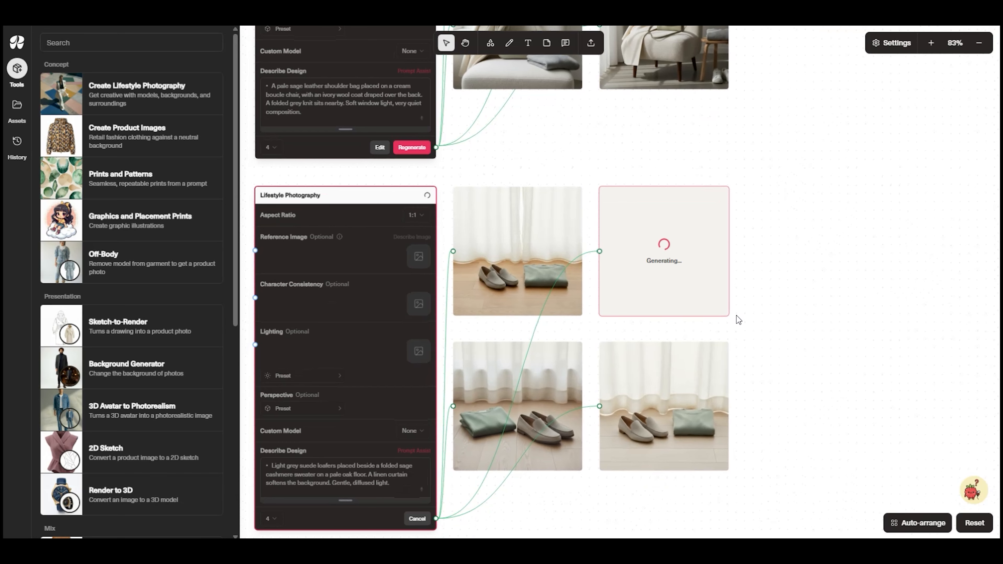
scroll(691, 445, down, 3)
right_click(682, 445)
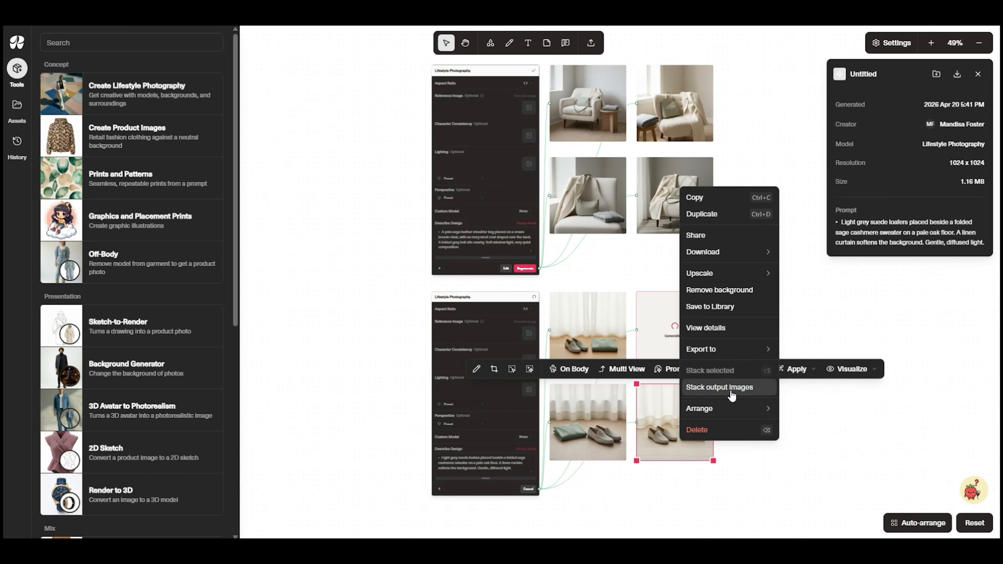
mouse_move(730, 349)
click(814, 352)
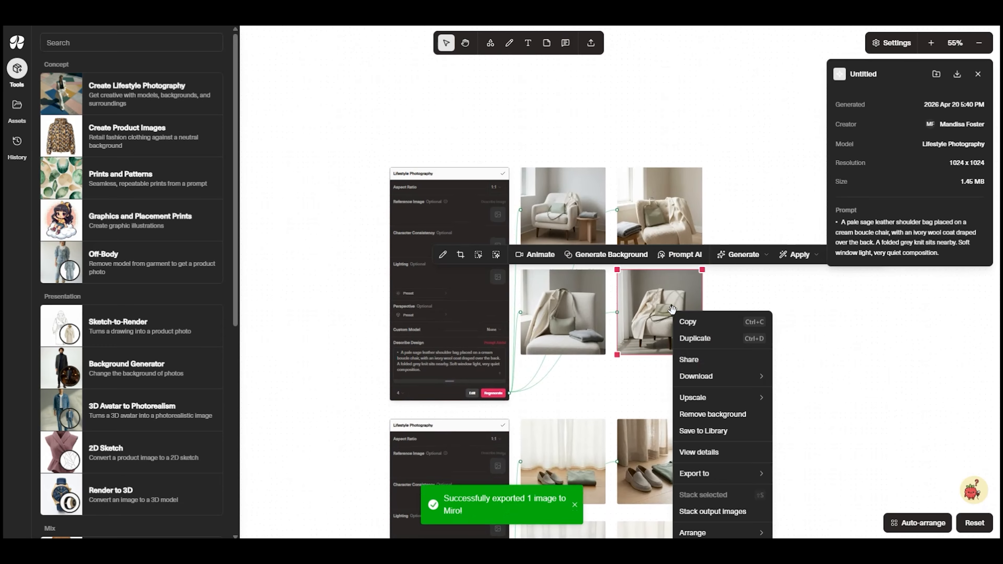
mouse_move(711, 473)
click(796, 475)
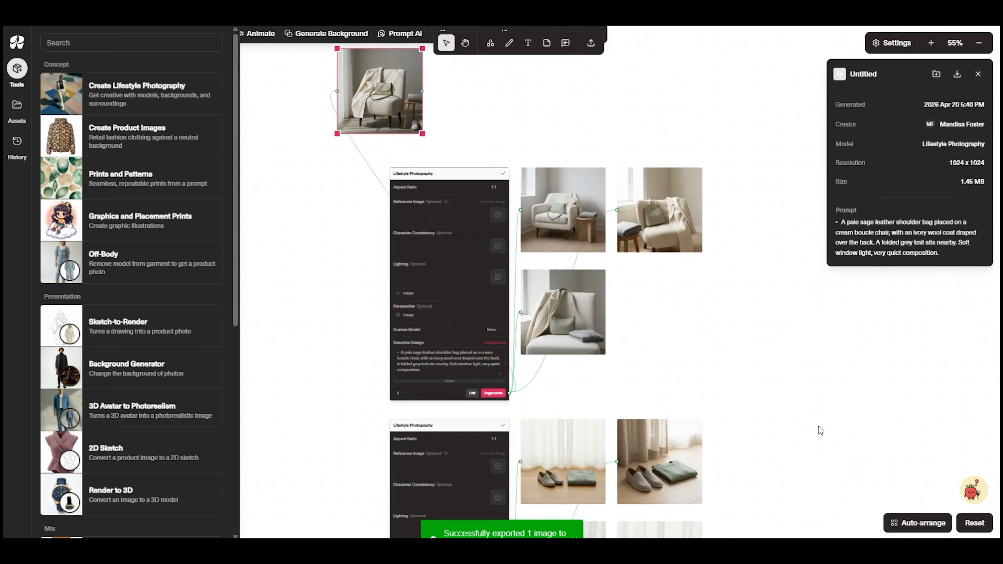
Move the exported chair and loafers images across the canvas into the collage around the figure images
scroll(688, 314, down, 5)
click(677, 409)
drag(678, 409, 338, 67)
scroll(286, 227, down, 4)
drag(270, 162, 733, 479)
drag(824, 352, 479, 173)
drag(778, 433, 347, 189)
drag(687, 269, 802, 324)
scroll(408, 361, down, 5)
Bring the image of the man in the warm-lit corridor into the collage beneath the full-length woman
drag(430, 494, 437, 303)
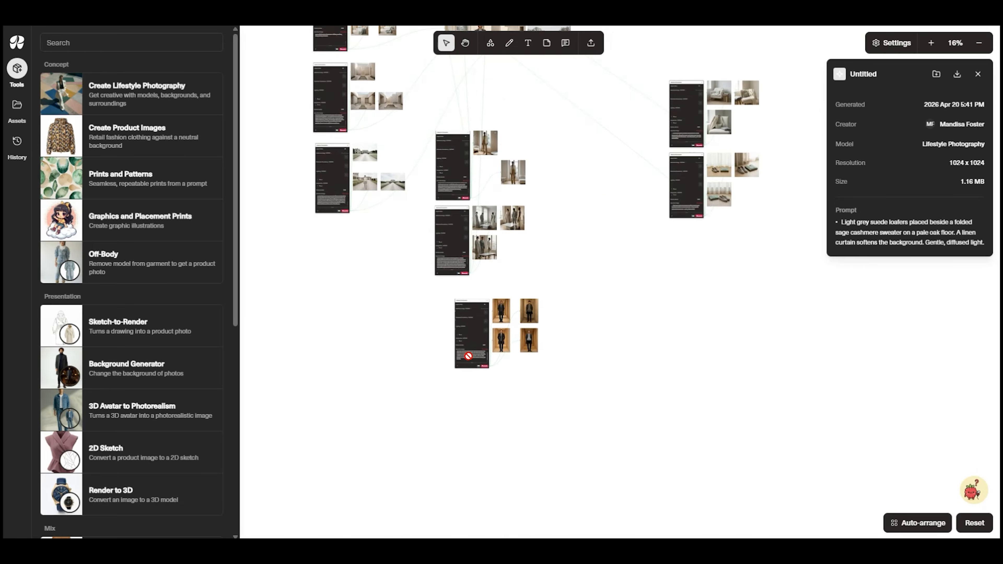
scroll(470, 328, up, 9)
drag(535, 372, 643, 530)
scroll(566, 157, up, 1)
drag(604, 509, 563, 138)
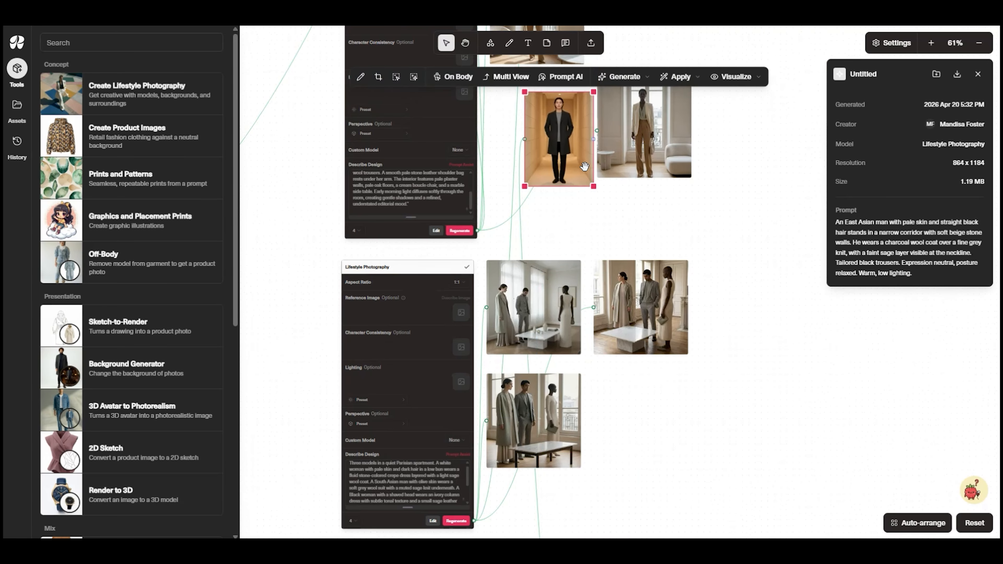
drag(612, 170, 648, 526)
drag(604, 498, 565, 134)
drag(684, 174, 726, 468)
drag(610, 494, 599, 64)
drag(628, 169, 617, 417)
drag(568, 317, 568, 309)
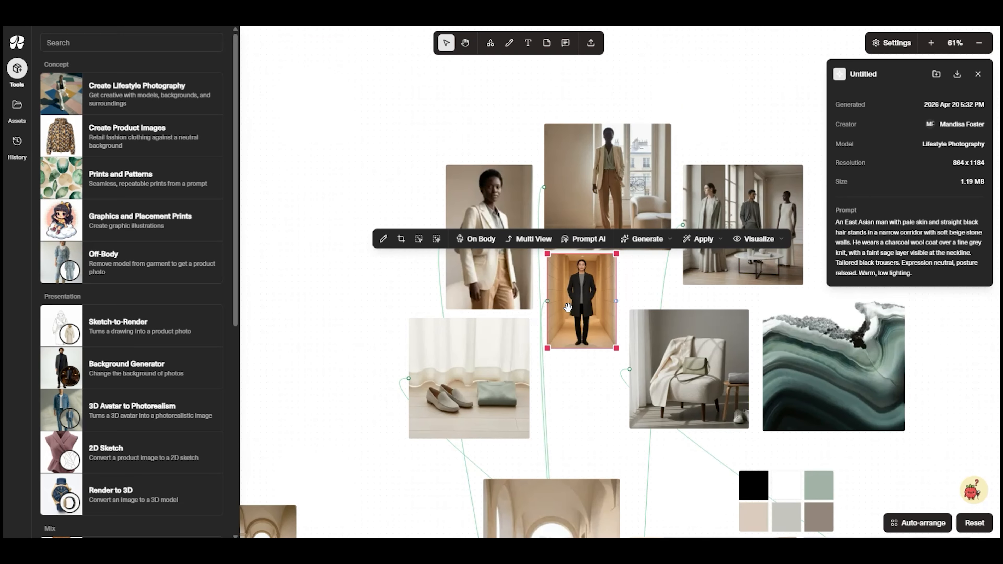
Enlarge the corridor man image slightly and adjust the spacing of the chair and agate images around it
drag(617, 349, 640, 382)
drag(592, 318, 590, 318)
click(689, 369)
drag(690, 368, 703, 369)
mouse_move(839, 390)
mouse_down()
mouse_move(859, 388)
mouse_move(849, 387)
mouse_up()
drag(633, 427, 547, 374)
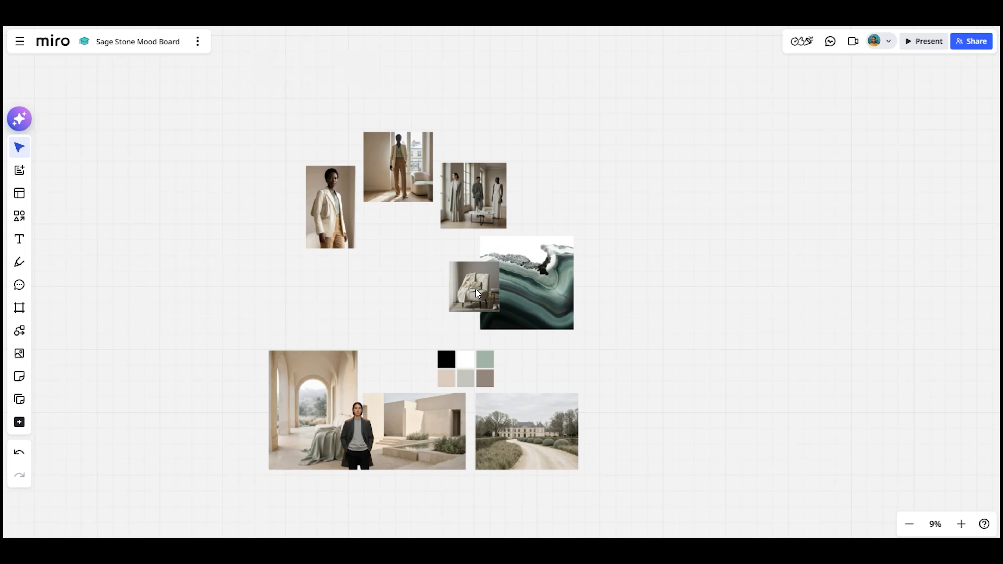
In Miro, place and enlarge the chair image beside the agate and the loafers image below the cropped portrait
click(443, 269)
drag(425, 286, 406, 306)
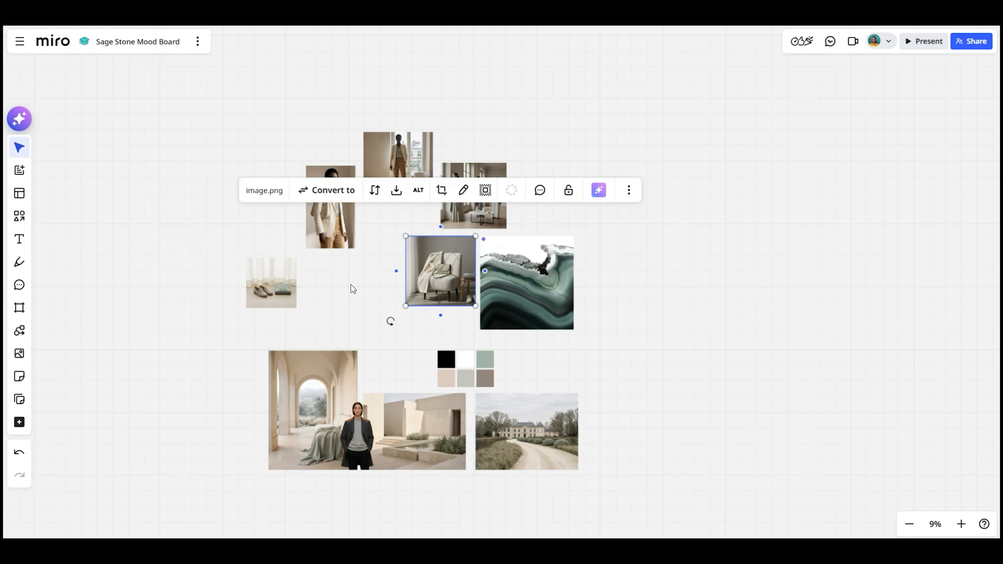
drag(276, 300, 332, 298)
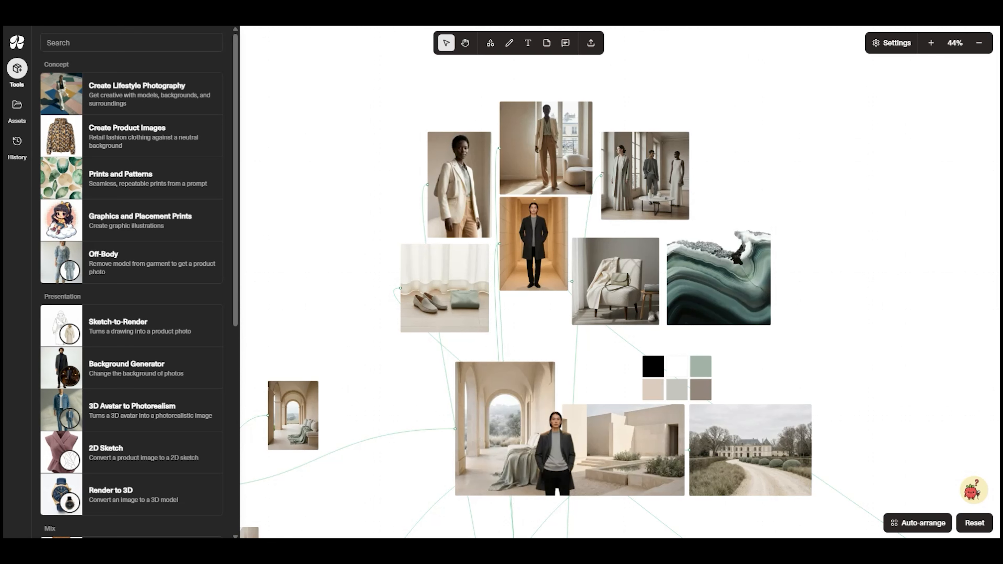
Back in Raspberry AI, export the corridor man image to Miro and add it to the collage there
right_click(529, 259)
mouse_move(549, 420)
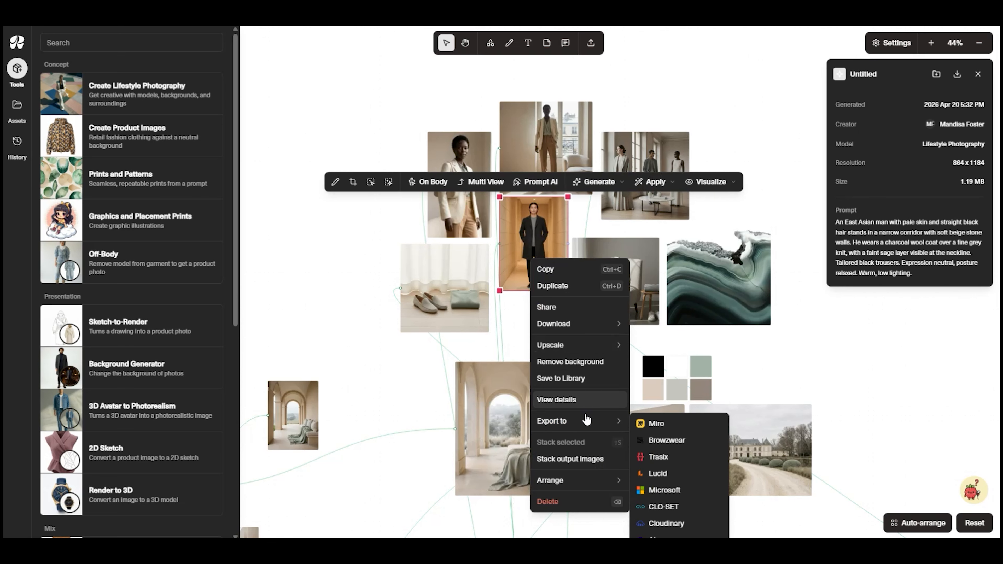
click(671, 422)
click(526, 339)
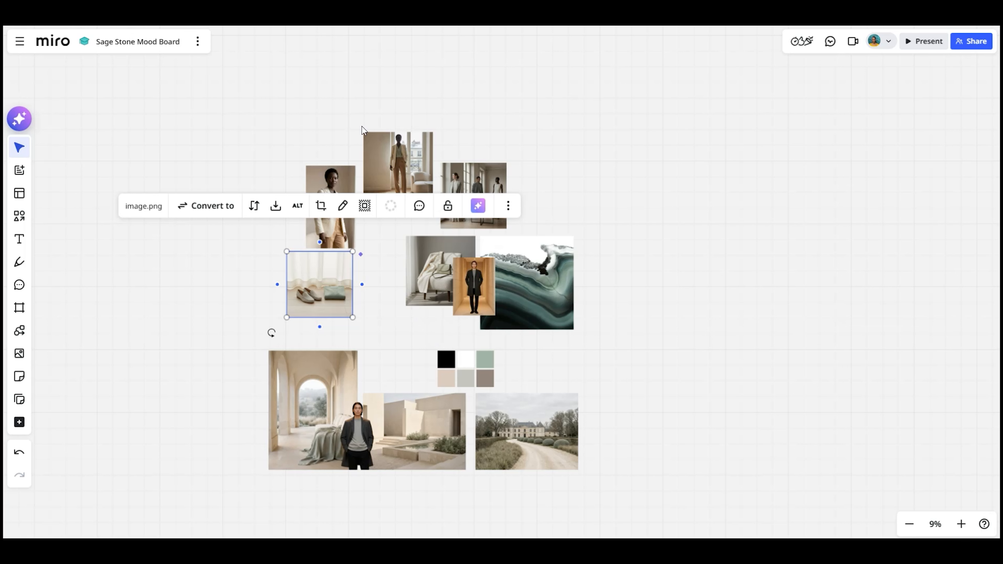
click(378, 236)
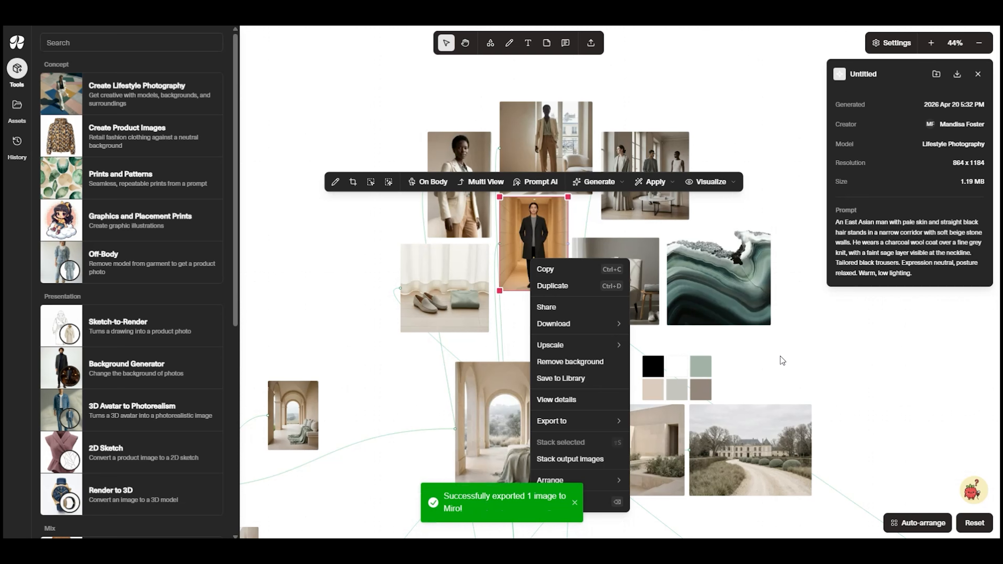
click(792, 371)
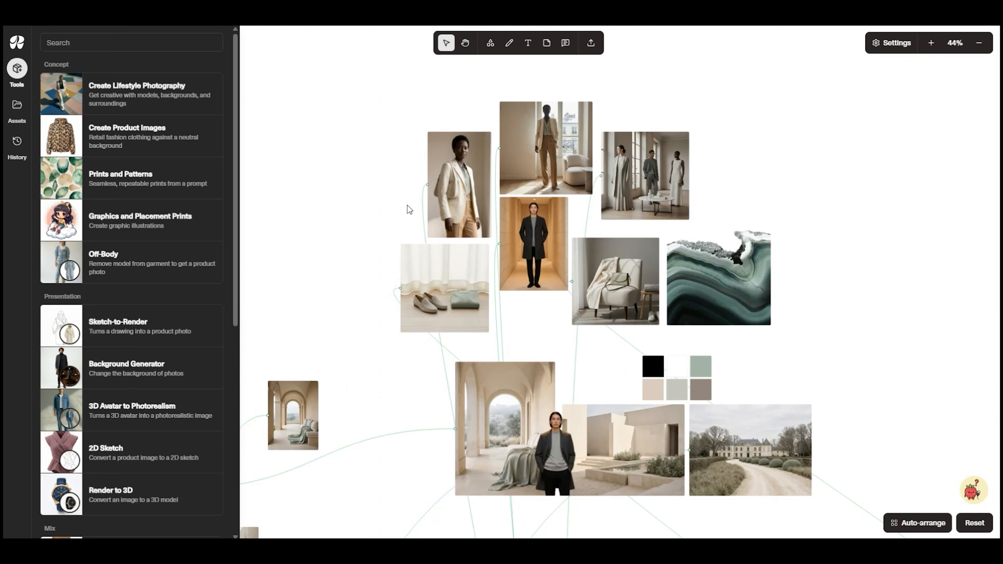
In Raspberry AI, create an Off Body tool from the full-length woman image and move it to clear space beside the collage
scroll(409, 207, up, 1)
click(472, 190)
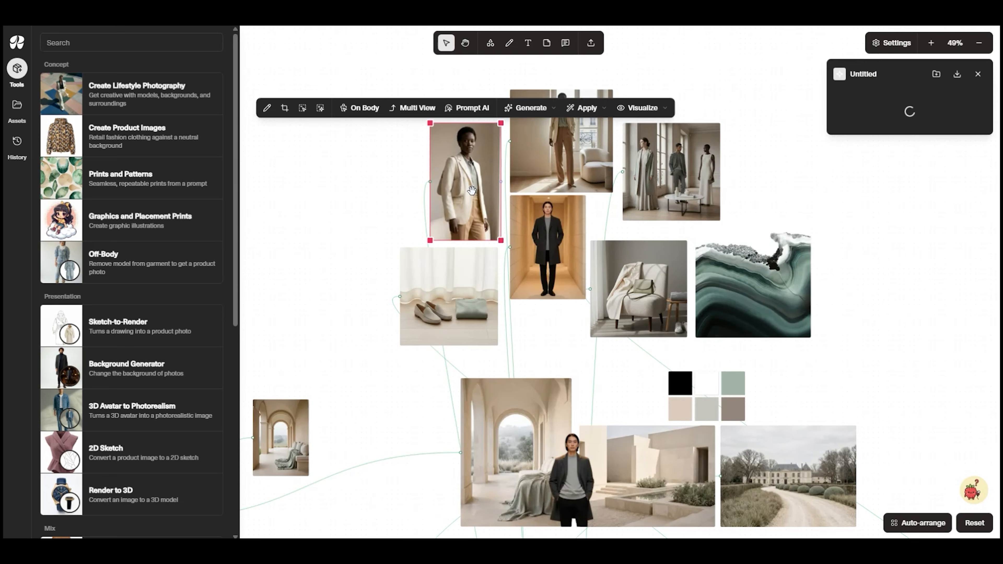
scroll(432, 265, up, 8)
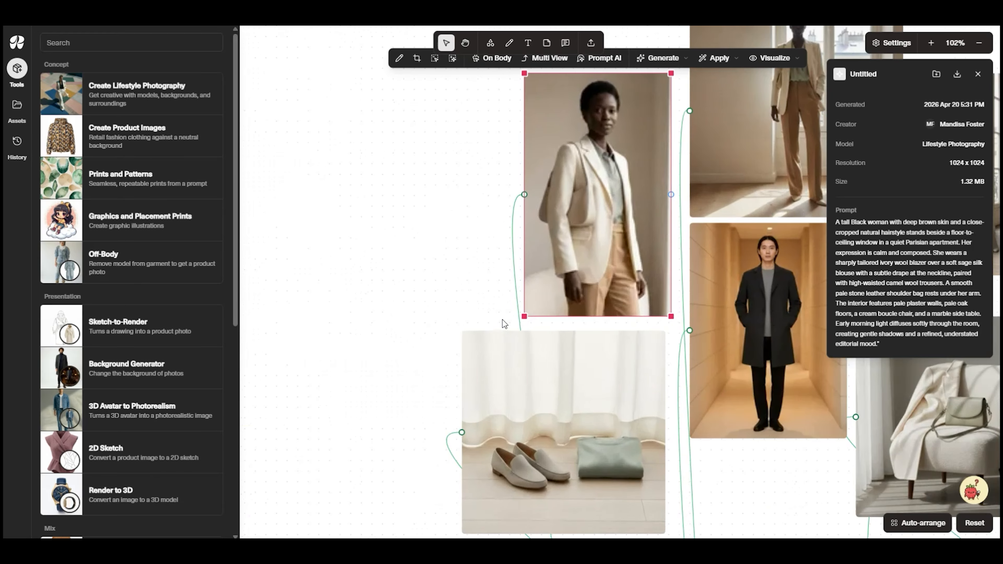
drag(484, 264, 413, 381)
click(695, 141)
drag(612, 134, 453, 144)
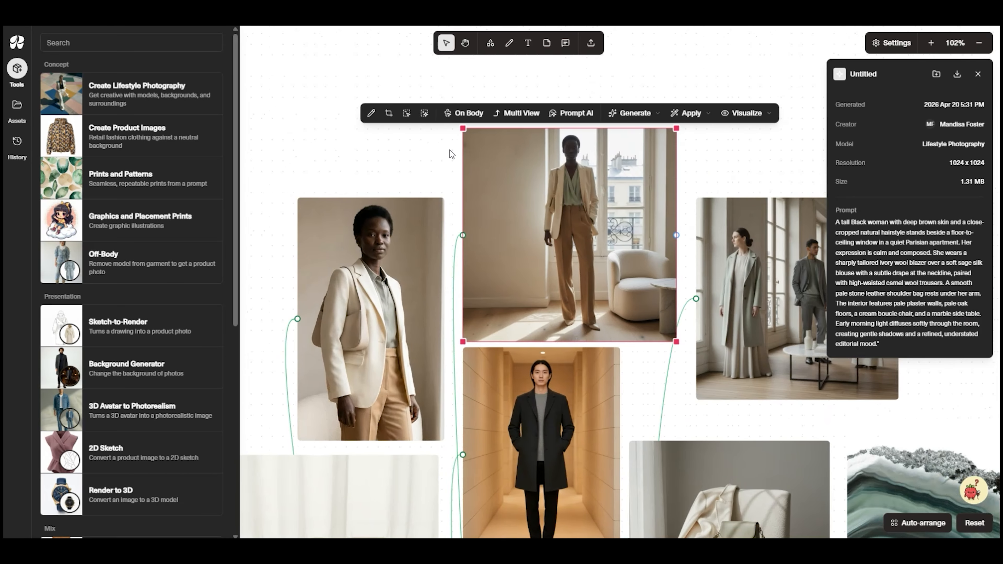
click(744, 114)
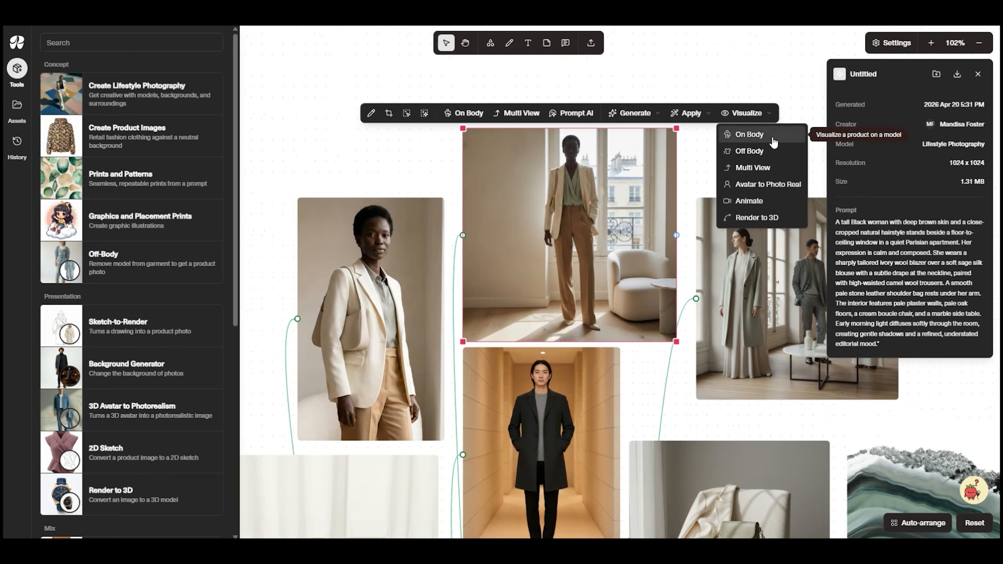
click(766, 151)
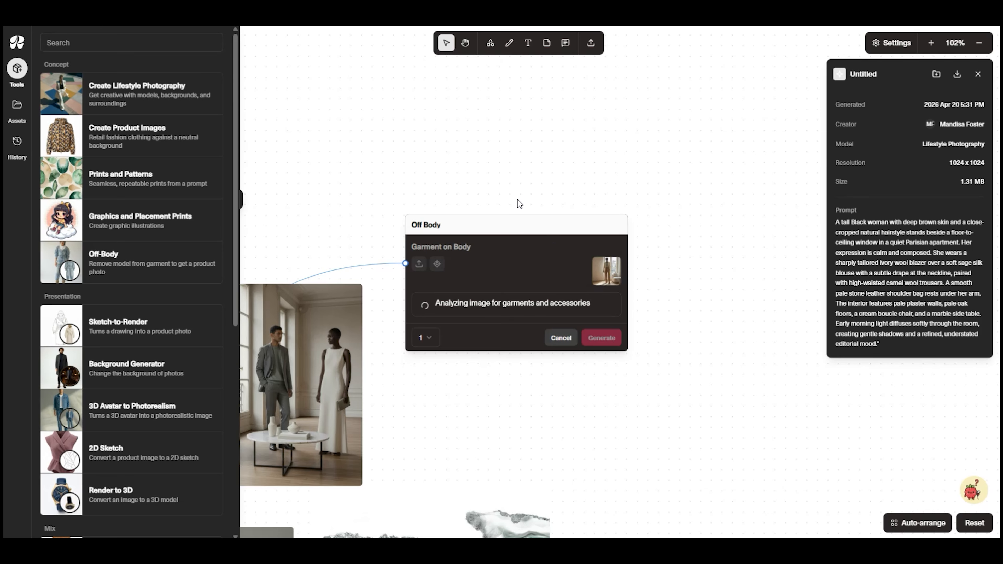
scroll(518, 199, down, 5)
drag(460, 174, 583, 170)
scroll(627, 219, up, 4)
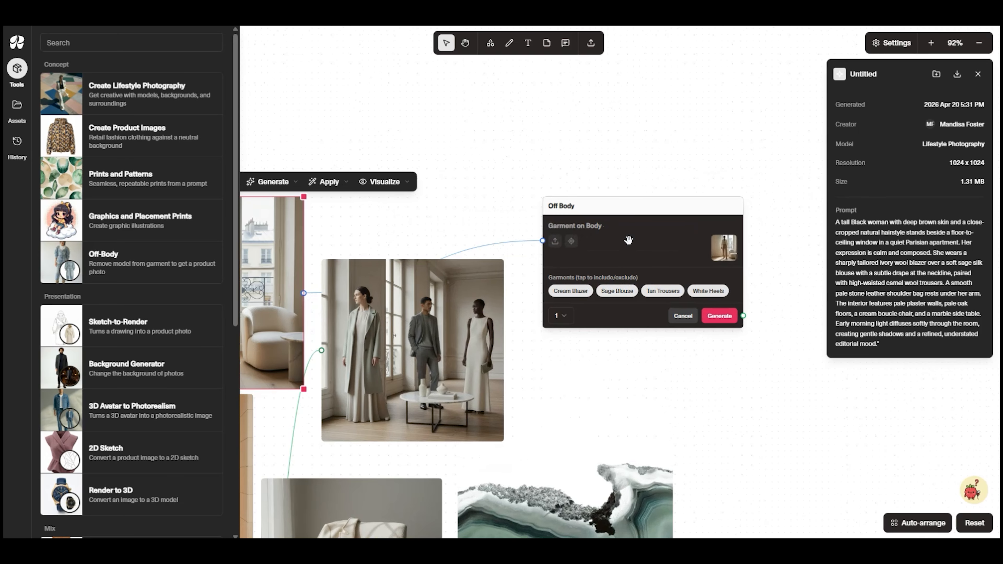
Include only the Sage Blouse in the Off Body garments and generate one image
click(623, 296)
drag(557, 288, 559, 291)
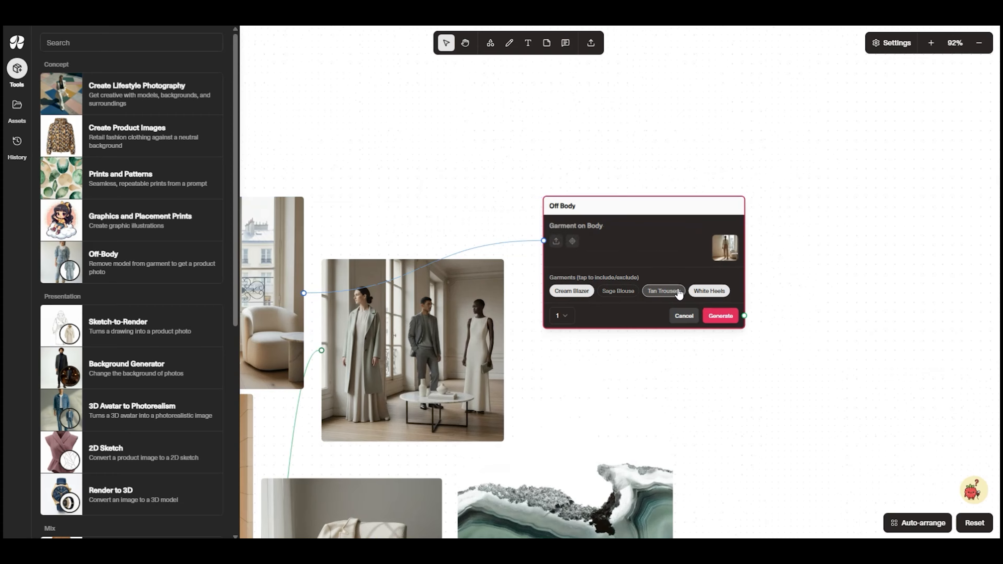
click(573, 293)
click(618, 291)
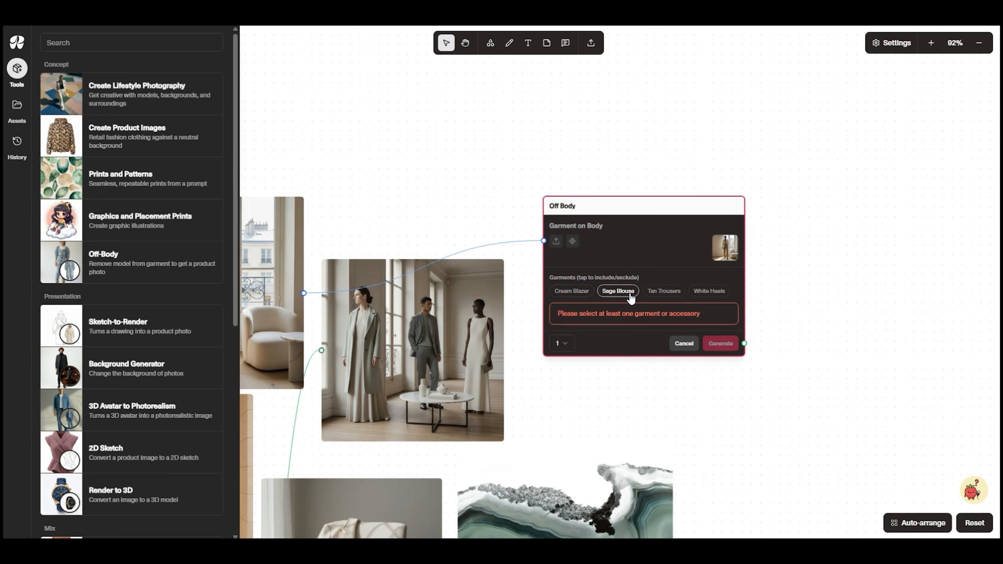
click(720, 316)
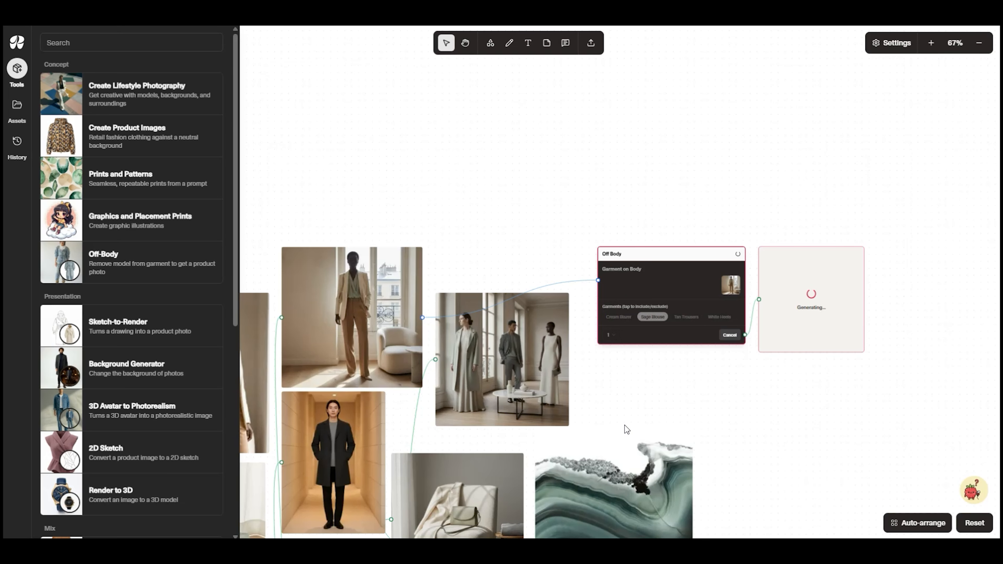
Move the sage blouse output to the empty area beside the cropped portrait, on the outer side of the collage
scroll(618, 437, down, 2)
drag(618, 438, 718, 419)
drag(855, 334, 254, 327)
drag(551, 204, 851, 100)
Generate an Off Body image of only the cream blazer from the cropped portrait and move its output beside the blouse output
click(692, 259)
scroll(616, 294, up, 3)
drag(616, 294, 304, 369)
click(579, 224)
click(601, 266)
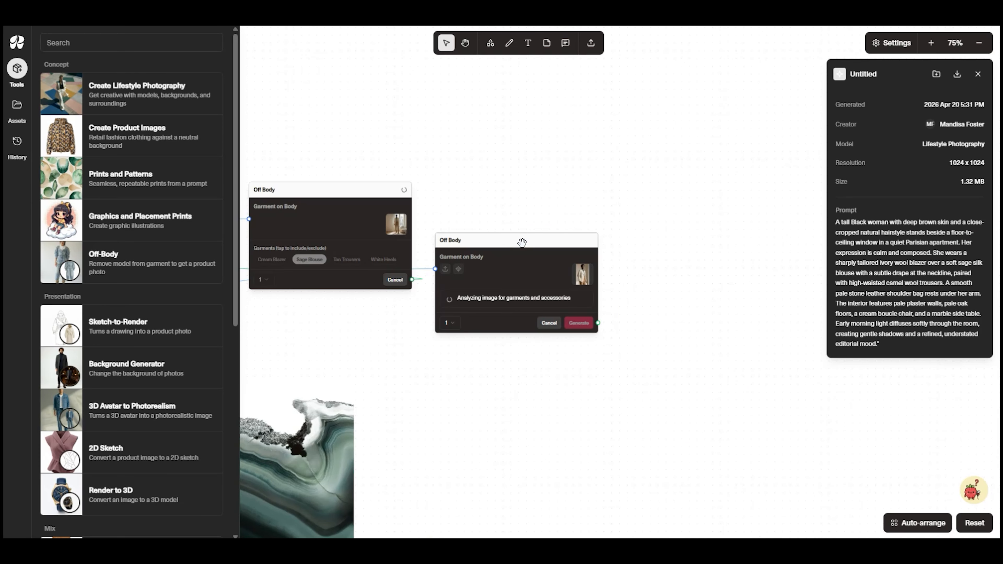
click(513, 316)
click(579, 323)
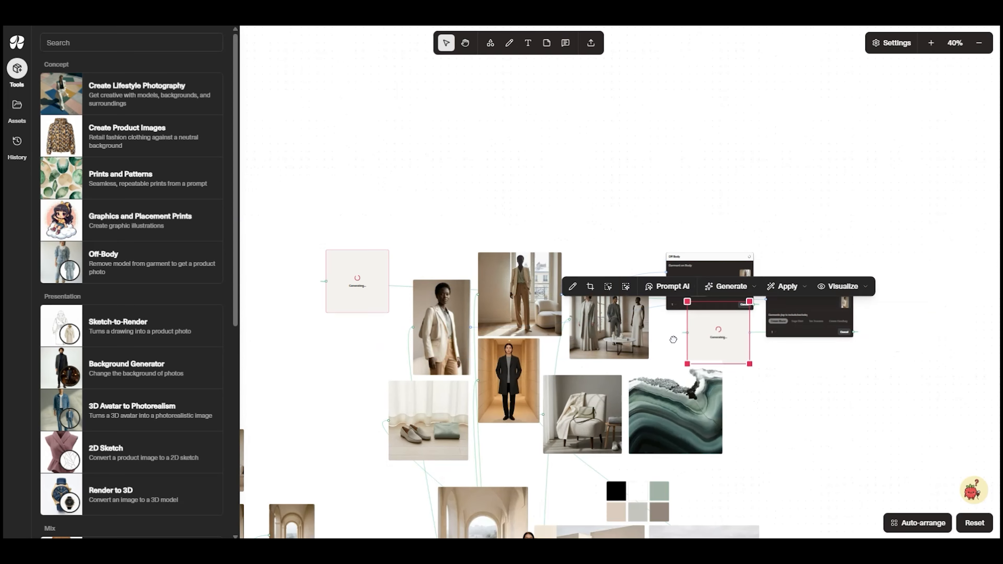
drag(887, 318, 362, 353)
Create another Off Body tool from the full-length woman image, include only Tan Trousers and generate one image
click(520, 294)
click(690, 239)
click(720, 273)
scroll(794, 253, up, 10)
scroll(689, 218, right, 2)
click(546, 384)
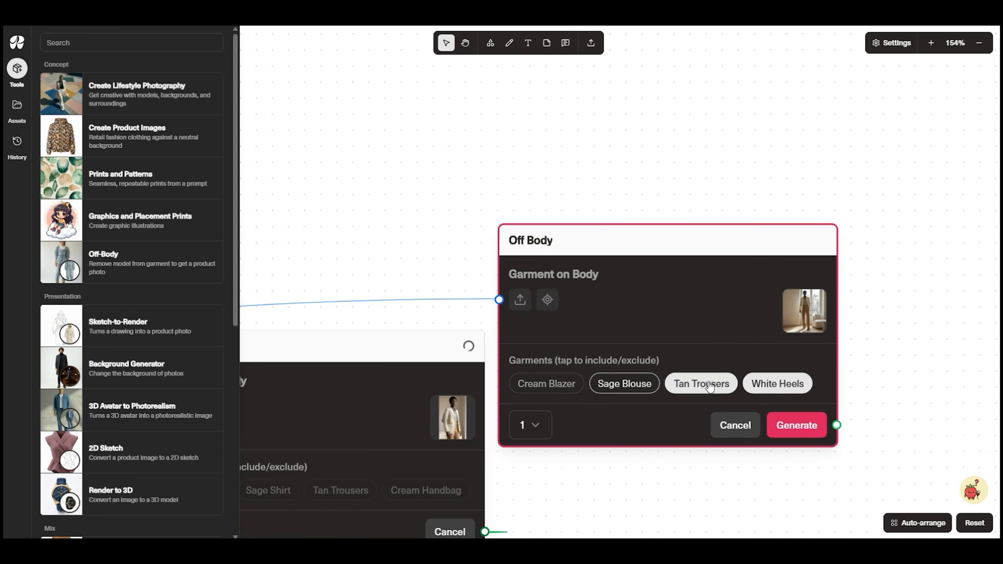
click(621, 385)
click(778, 384)
click(796, 426)
Move the trousers output beside the collage and arrange blazer, blouse and trousers in one vertical column in that order
scroll(721, 343, down, 6)
scroll(722, 343, left, 4)
drag(926, 205, 429, 277)
scroll(522, 348, left, 10)
drag(909, 285, 315, 470)
scroll(316, 455, left, 4)
drag(553, 328, 540, 329)
drag(542, 195, 531, 200)
drag(536, 352, 527, 208)
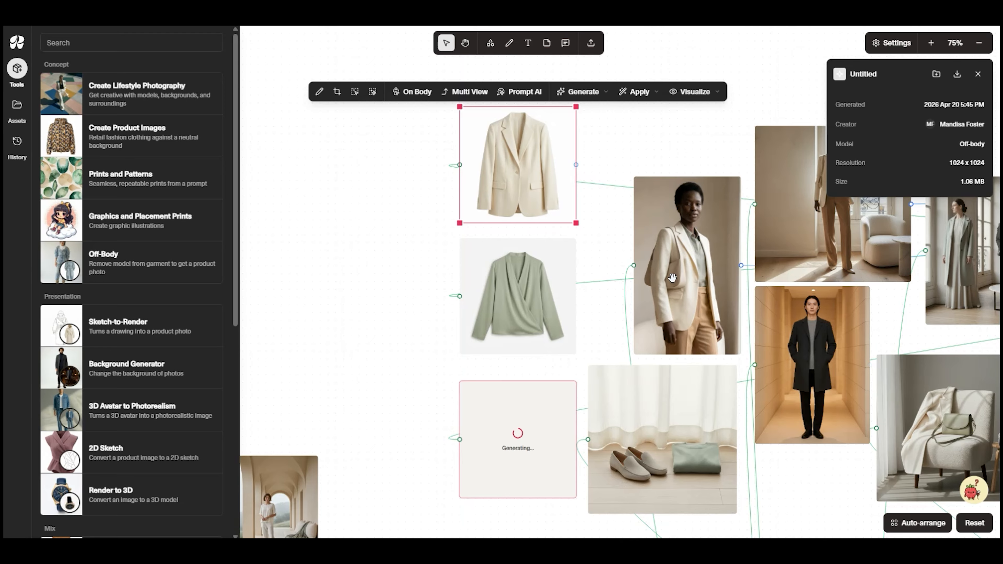
Move the Off Body tools for the blazer, blouse and tan trousers into the empty area above the garment column, clear of the collage
scroll(593, 324, down, 3)
drag(642, 324, 420, 209)
scroll(430, 208, down, 6)
drag(646, 65, 775, 178)
drag(644, 141, 406, 60)
scroll(406, 60, up, 2)
drag(336, 193, 689, 483)
drag(378, 345, 476, 331)
click(464, 379)
drag(430, 410, 335, 410)
click(418, 399)
scroll(624, 403, down, 2)
drag(772, 452, 893, 510)
drag(759, 355, 830, 371)
click(703, 206)
Adjust the blazer and blouse images so the three-garment column is evenly spaced above the tan trousers
drag(681, 146, 741, 294)
scroll(741, 293, up, 4)
drag(341, 125, 343, 132)
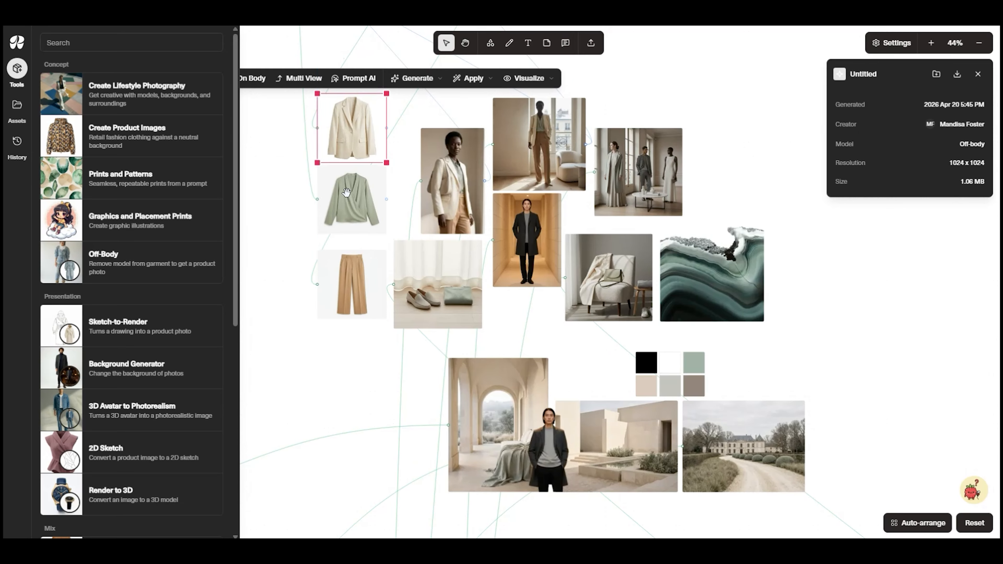
drag(348, 191, 348, 197)
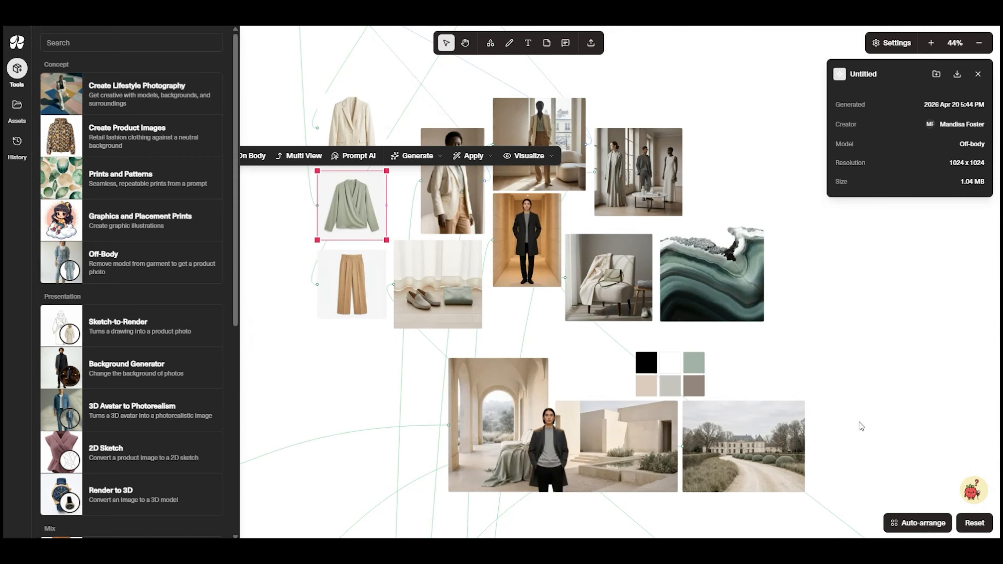
Create an Off Body tool from the corridor image of the man, include only Charcoal Overcoat and generate one image
click(549, 447)
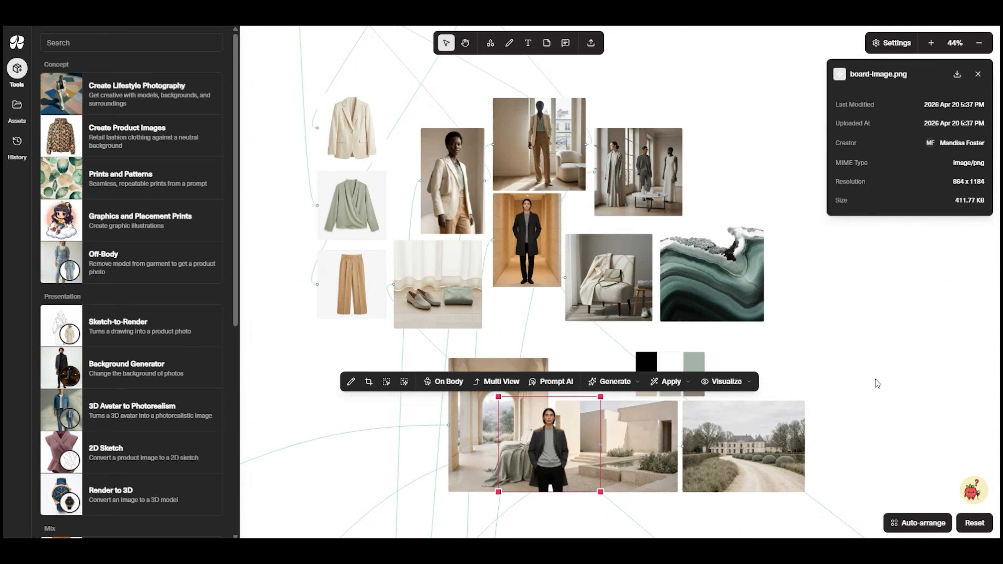
drag(885, 370, 819, 336)
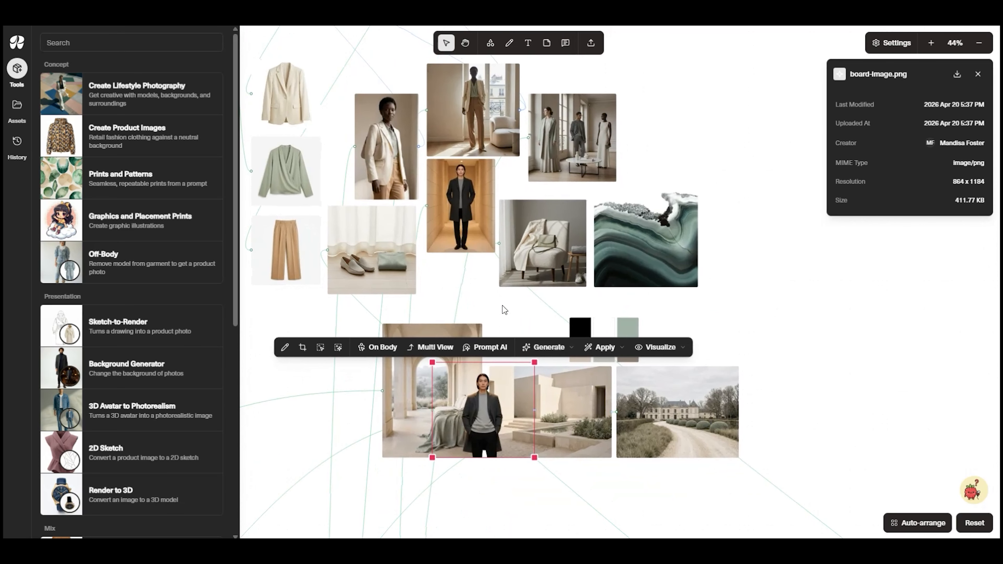
click(473, 195)
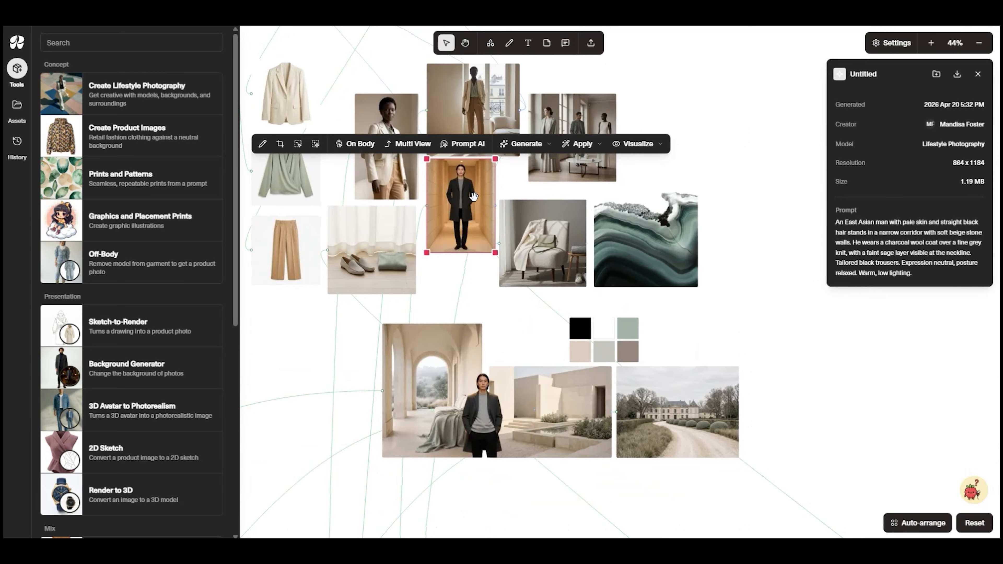
mouse_move(639, 144)
click(641, 182)
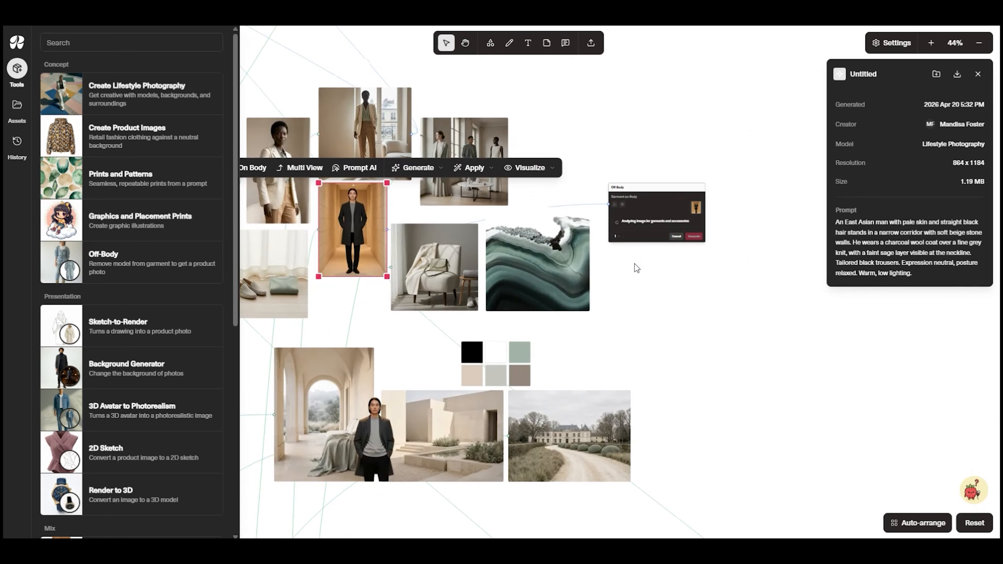
click(532, 230)
click(677, 249)
Create a second Off Body tool from the corridor image, include only Grey Sweater and generate one image
scroll(611, 356, down, 4)
drag(612, 356, 857, 296)
click(429, 213)
mouse_move(607, 121)
click(608, 158)
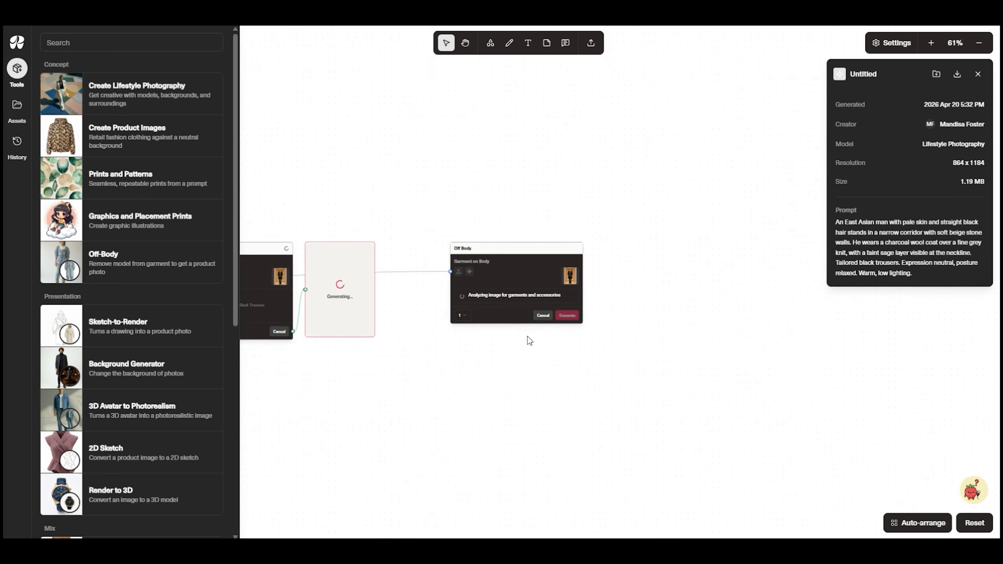
click(473, 303)
click(475, 314)
click(541, 303)
click(571, 331)
Create a third Off Body tool from the corridor image, include only Black Trousers and generate one image
drag(399, 383, 900, 350)
click(514, 243)
mouse_move(687, 144)
click(694, 183)
click(515, 309)
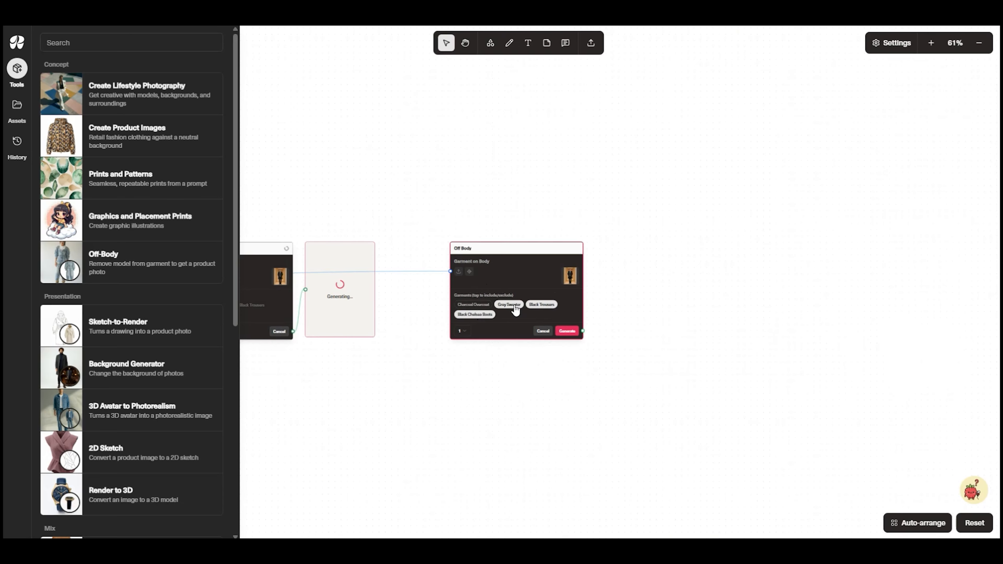
click(567, 331)
Move the three Off Body tools of the corridor image up and away from their outputs, clear of the collage
drag(673, 226, 668, 226)
drag(602, 188, 824, 44)
drag(794, 210, 928, 57)
drag(908, 166, 779, 196)
drag(842, 240, 893, 93)
drag(589, 383, 728, 359)
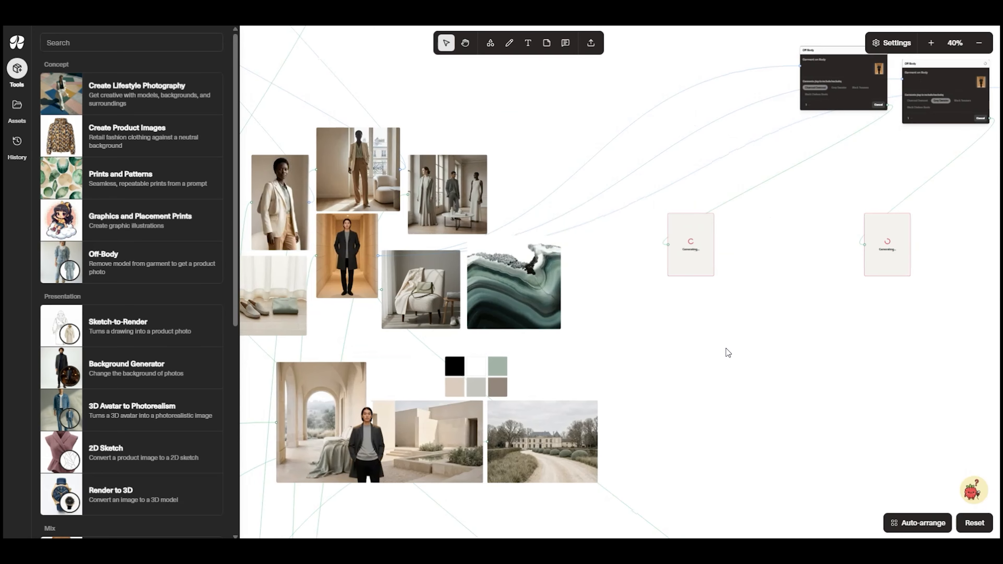
Move the overcoat, grey sweater and black trousers outputs into a column on the outer side of the agate image
drag(693, 255, 595, 266)
drag(885, 244, 590, 320)
drag(762, 334, 655, 326)
drag(975, 236, 516, 394)
drag(497, 316, 506, 321)
click(633, 374)
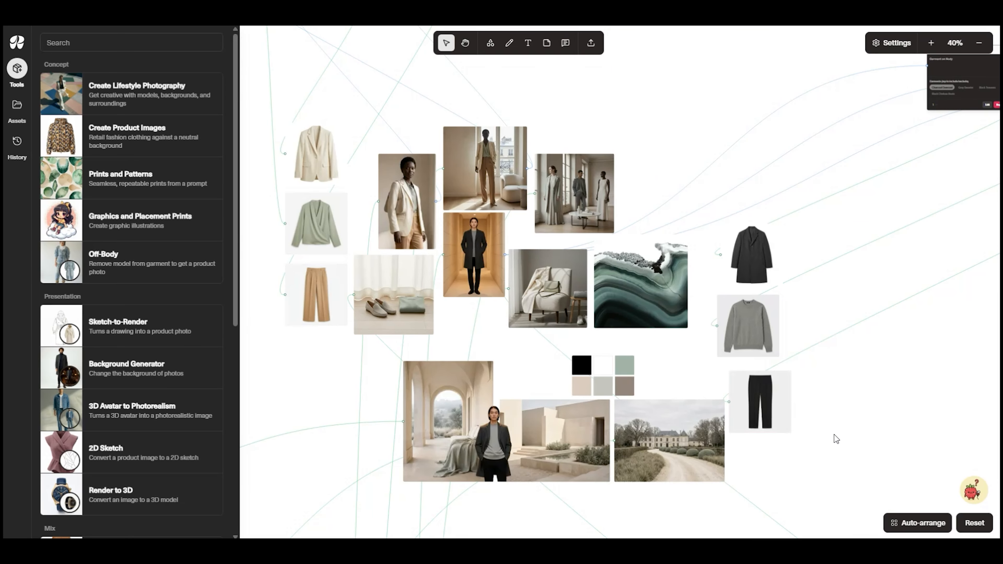
Enlarge the agate image and nudge the three-model image to keep the collage spacing
drag(684, 283, 687, 283)
drag(692, 234, 713, 212)
drag(598, 204, 595, 203)
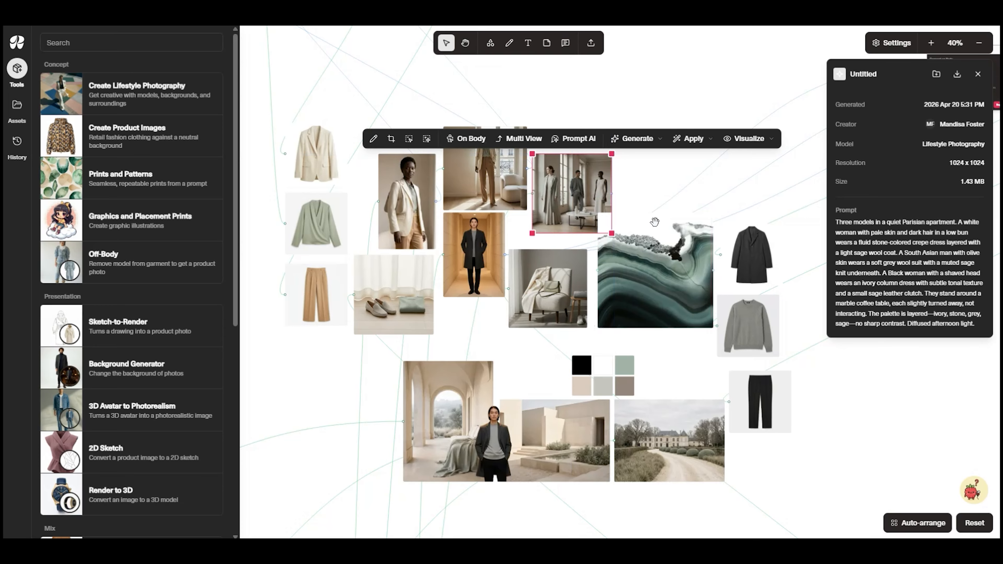
Align the overcoat and grey sweater images above the black trousers in one evenly spaced column
drag(754, 266, 750, 272)
drag(815, 282, 748, 330)
drag(761, 317, 773, 322)
click(846, 461)
drag(846, 462, 755, 268)
Export the blazer, blouse and tan trousers images together to the Miro board Sage Stone Mood Board
drag(263, 141, 301, 296)
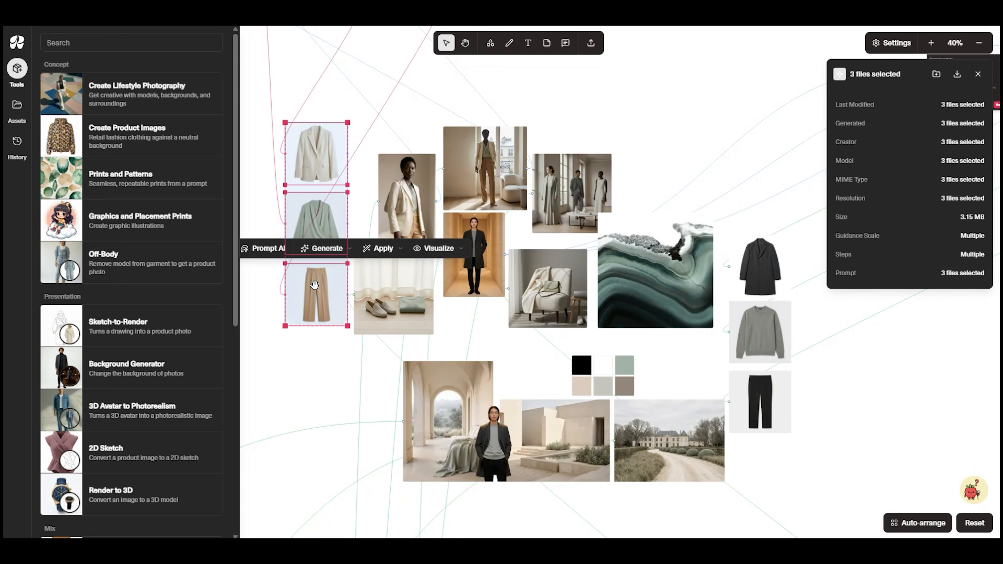
right_click(315, 284)
mouse_move(358, 433)
click(438, 431)
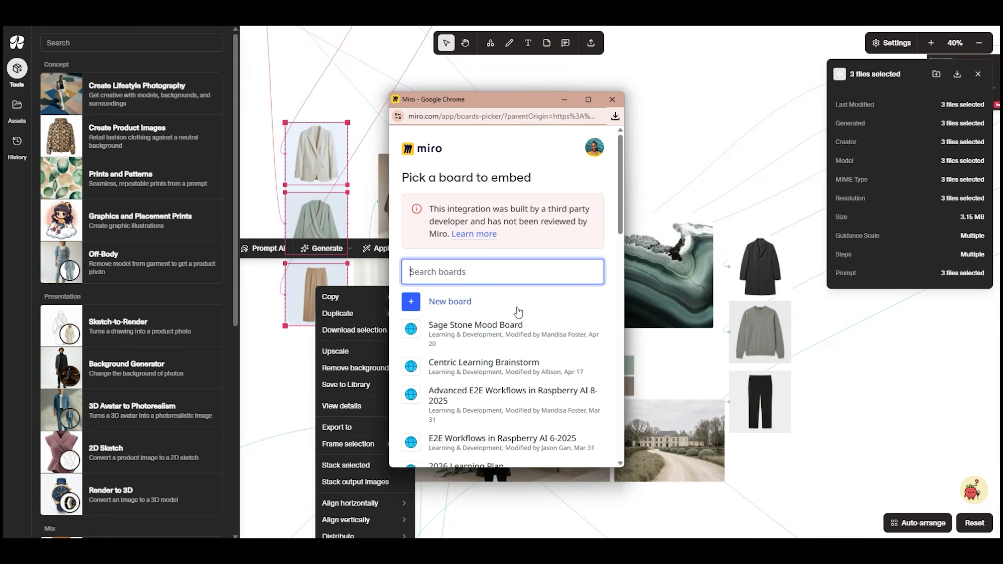
click(513, 326)
Export the overcoat, grey sweater and black trousers images together to the Miro board Sage Stone Mood Board
drag(805, 249, 750, 417)
right_click(751, 416)
mouse_move(790, 368)
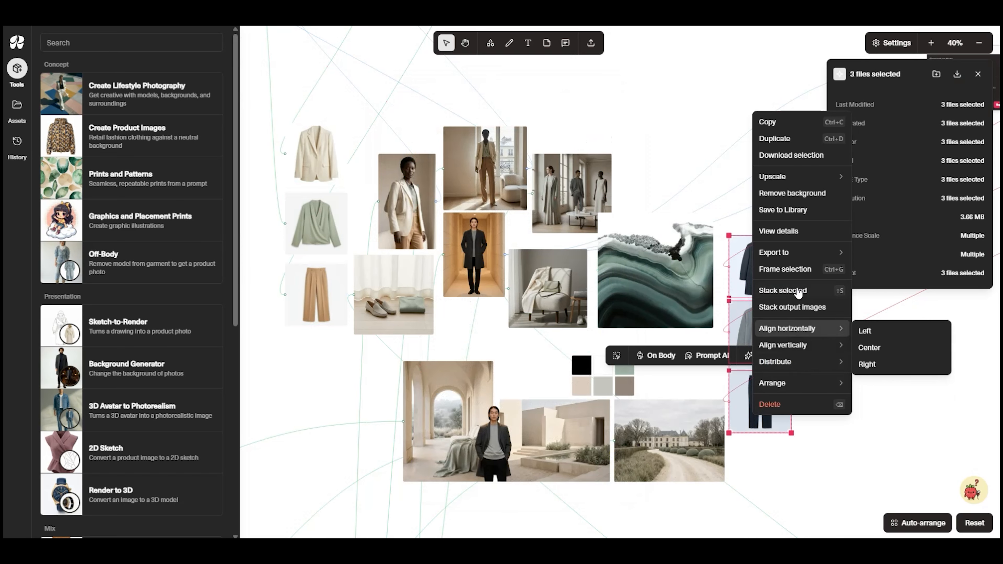
mouse_move(802, 255)
click(879, 255)
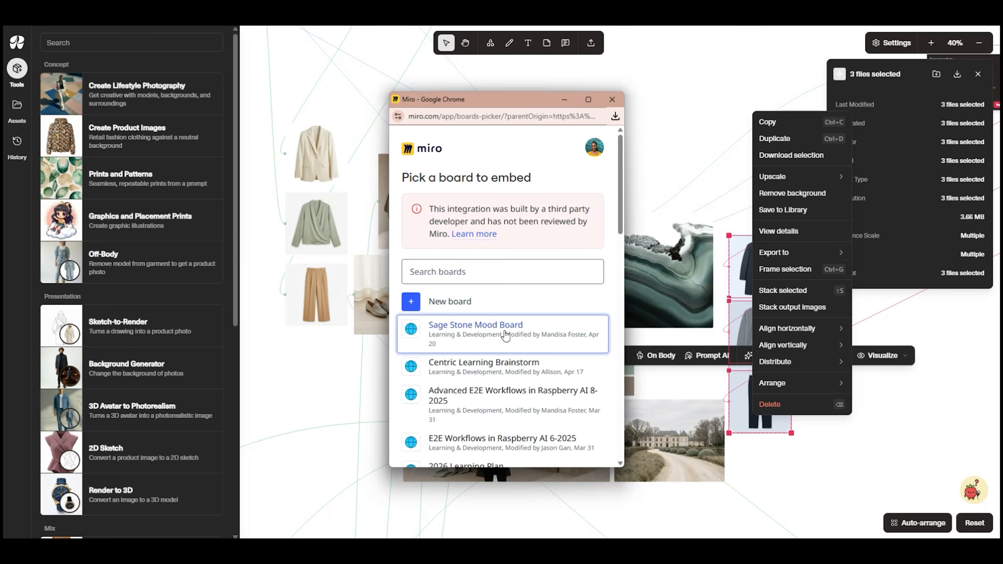
click(505, 336)
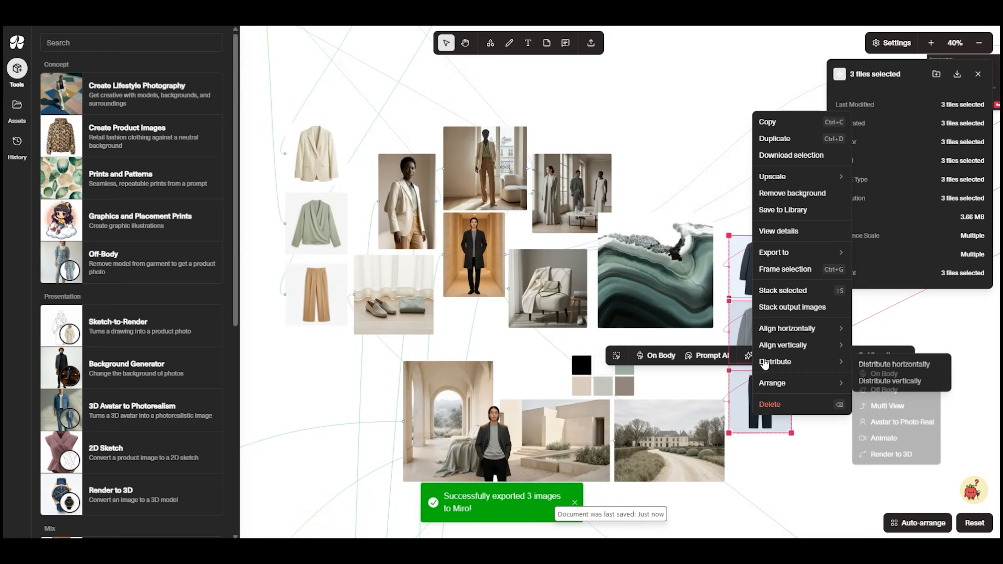
Switch to Miro and arrange the exported garments in two columns, womenswear beside the loafers image and menswear beside the agate image
click(342, 13)
drag(475, 286, 621, 335)
drag(475, 296, 620, 407)
drag(479, 302, 615, 288)
drag(474, 287, 253, 230)
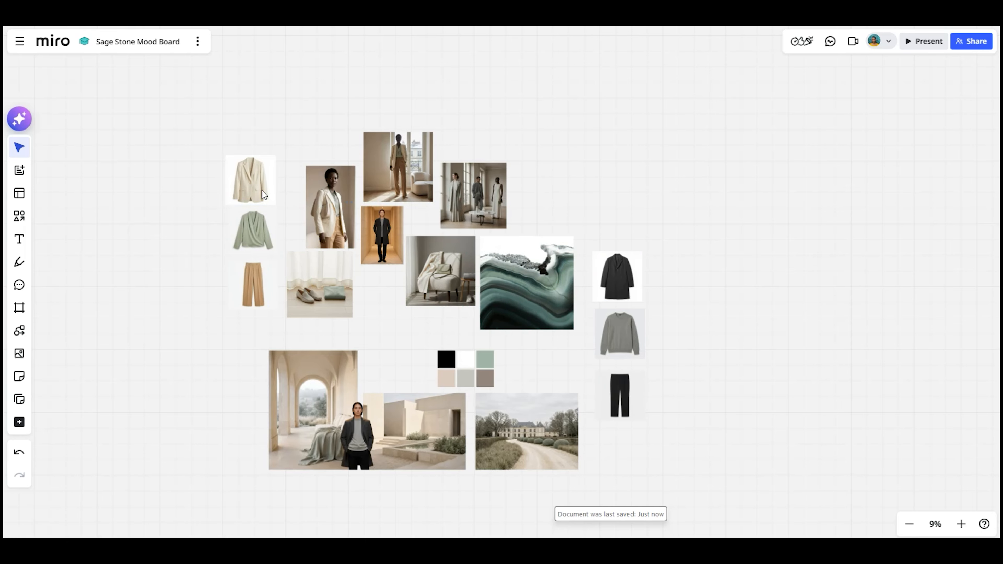
Enlarge the colour palette and agate image in Miro, and lower the neighbouring lifestyle images as a group to align with the agate
click(481, 376)
drag(494, 387, 507, 395)
drag(488, 381, 484, 374)
click(525, 295)
drag(480, 329, 472, 338)
drag(547, 318, 553, 319)
drag(579, 238, 583, 234)
drag(429, 281, 426, 303)
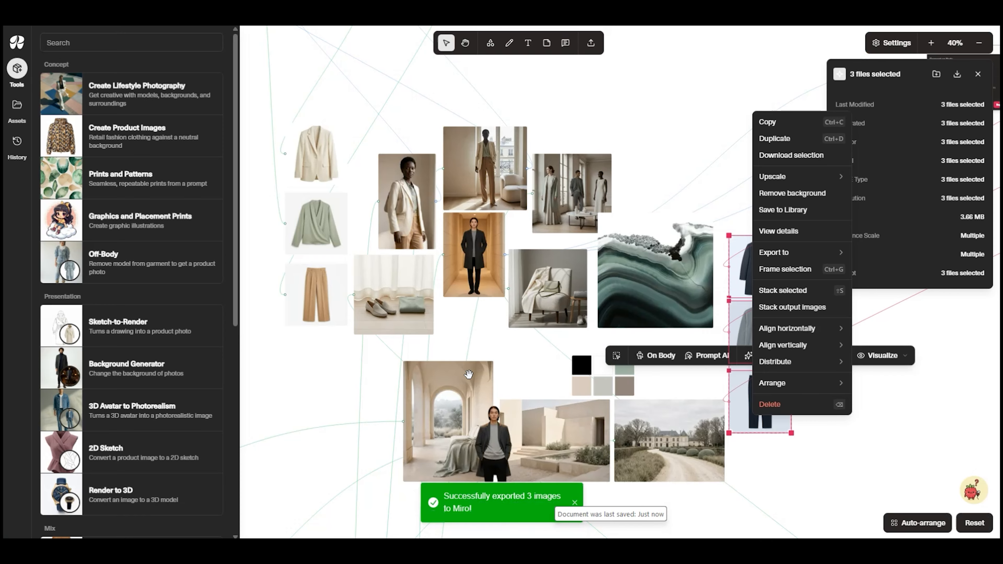
Switch back to Raspberry AI, create an Off Body tool from the loafers image, include only Grey Loafers and generate one image
click(507, 405)
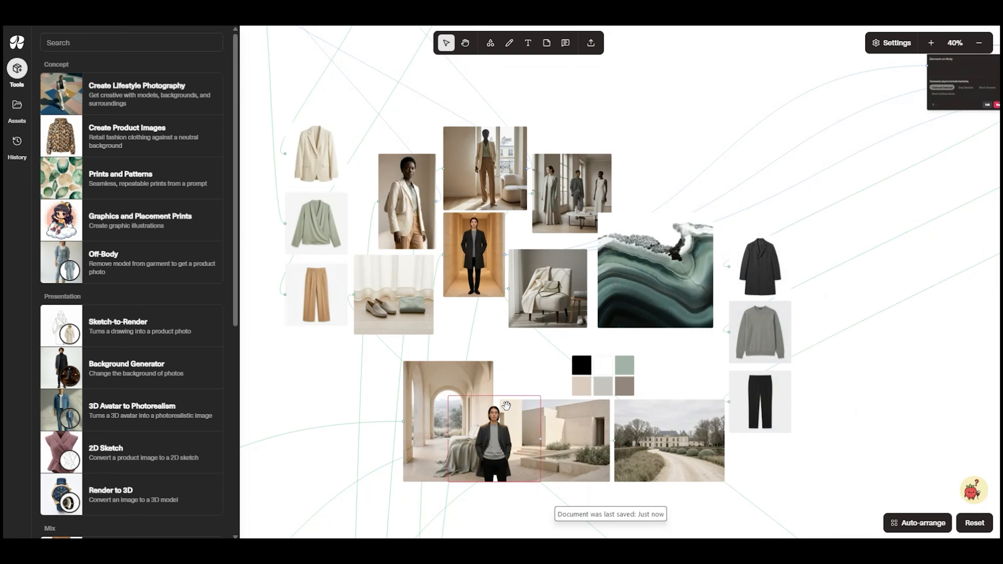
scroll(394, 330, up, 4)
drag(526, 300, 828, 255)
click(639, 221)
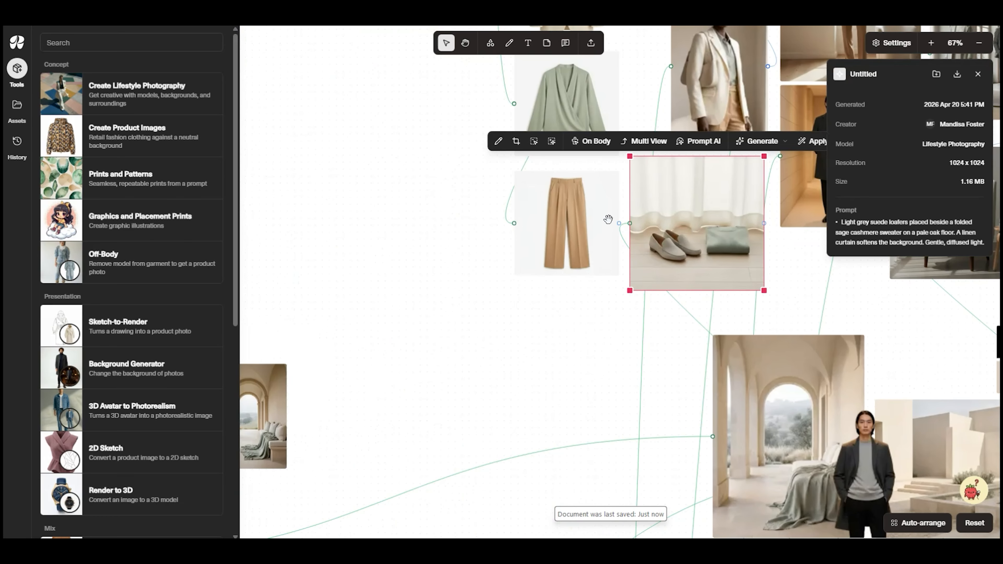
drag(609, 219, 427, 253)
click(688, 178)
click(695, 212)
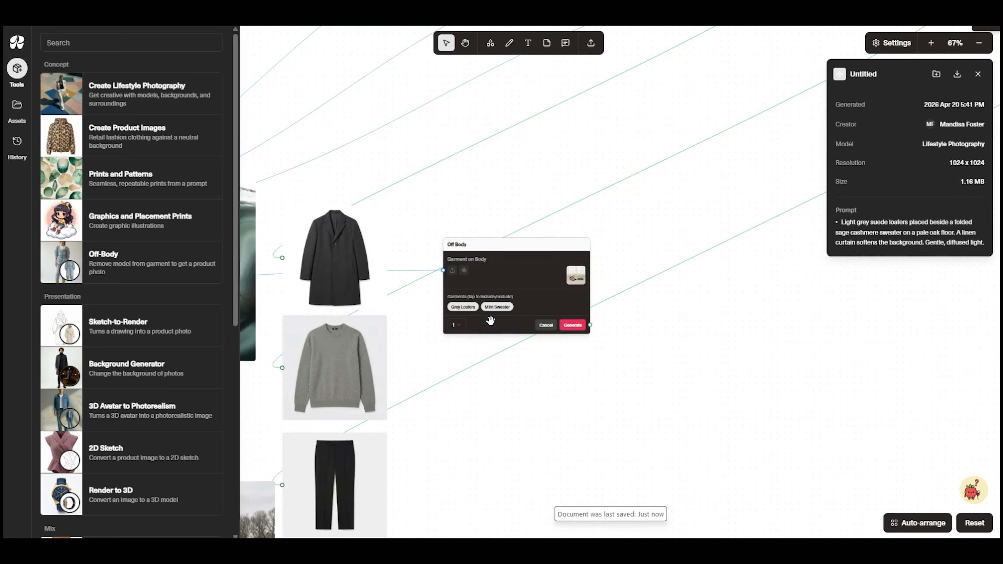
click(506, 308)
click(578, 327)
scroll(476, 229, down, 5)
drag(322, 186, 569, 272)
click(483, 345)
click(677, 300)
click(691, 339)
scroll(478, 357, up, 6)
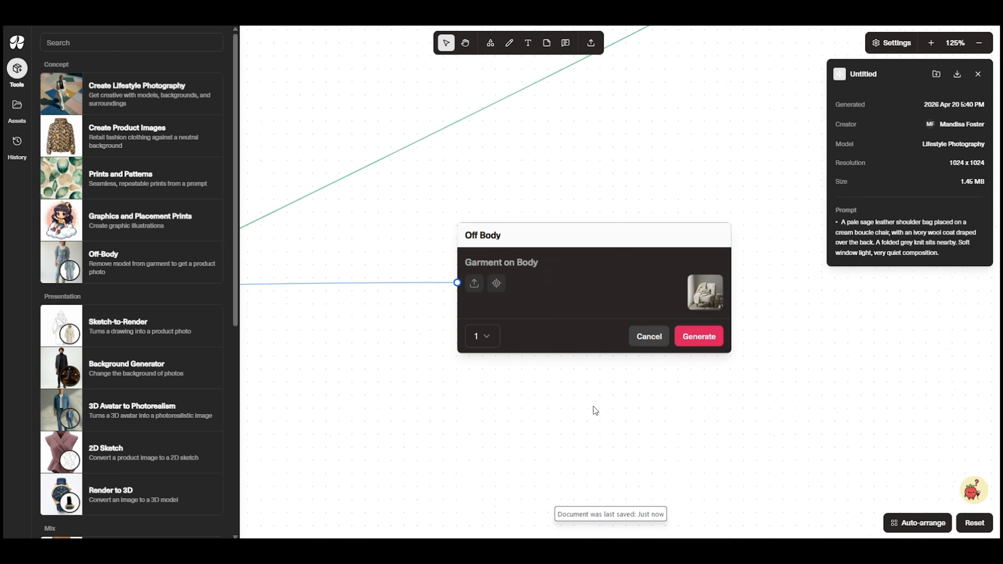
click(639, 349)
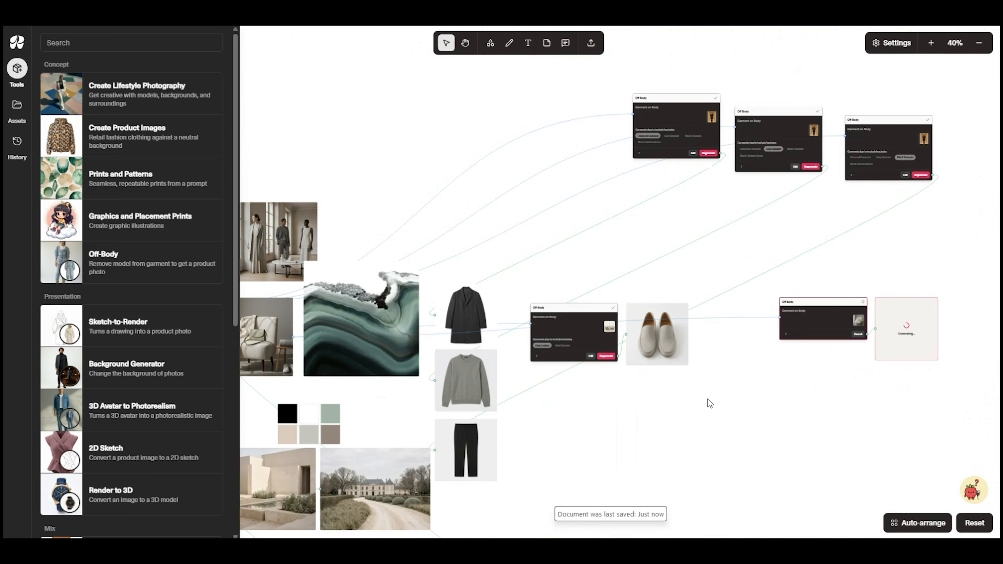
Move the grey loafers output into the collage, beside the three-model image and above the agate
click(649, 348)
drag(648, 347, 521, 265)
drag(861, 395, 950, 359)
Create a fresh Off Body tool from the boucle chair image, generate one image and cancel the unused Off Body tool
click(507, 327)
click(709, 278)
click(713, 313)
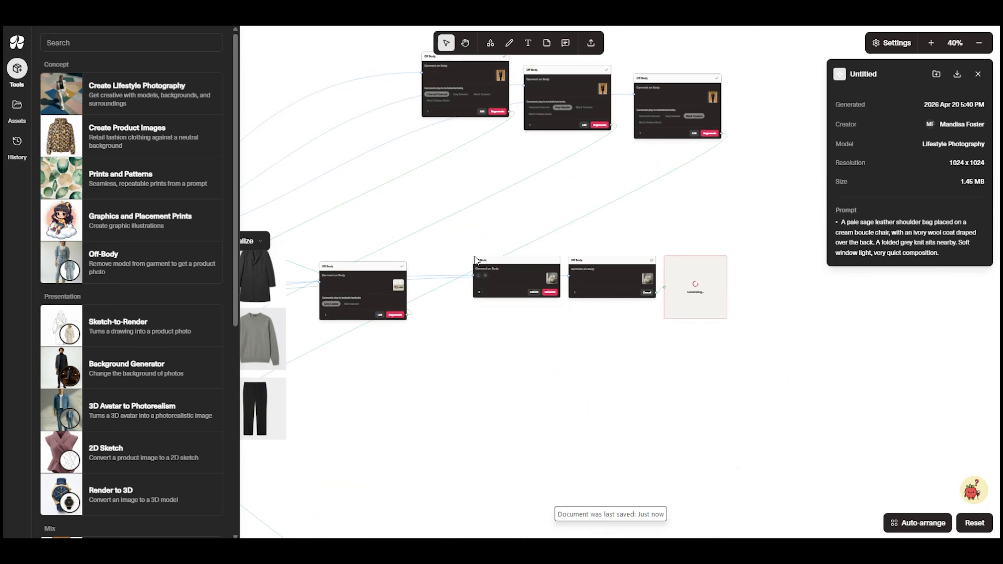
click(534, 293)
Create an Off Body tool from the cropped blazer portrait, include only Cream Handbag and generate one image
drag(495, 307, 911, 273)
scroll(581, 324, up, 2)
drag(582, 324, 696, 334)
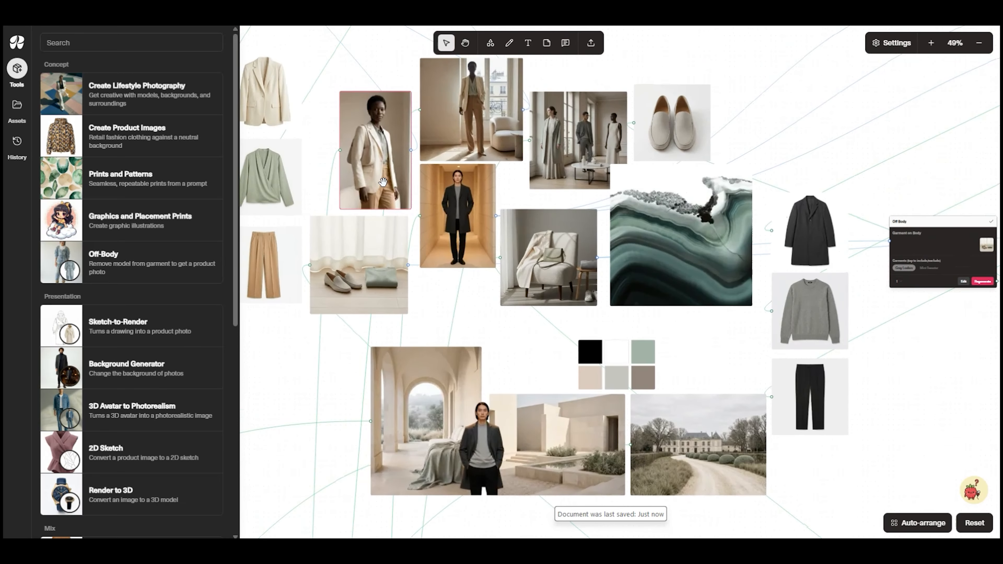
click(383, 125)
mouse_move(553, 77)
click(542, 115)
scroll(476, 322, up, 9)
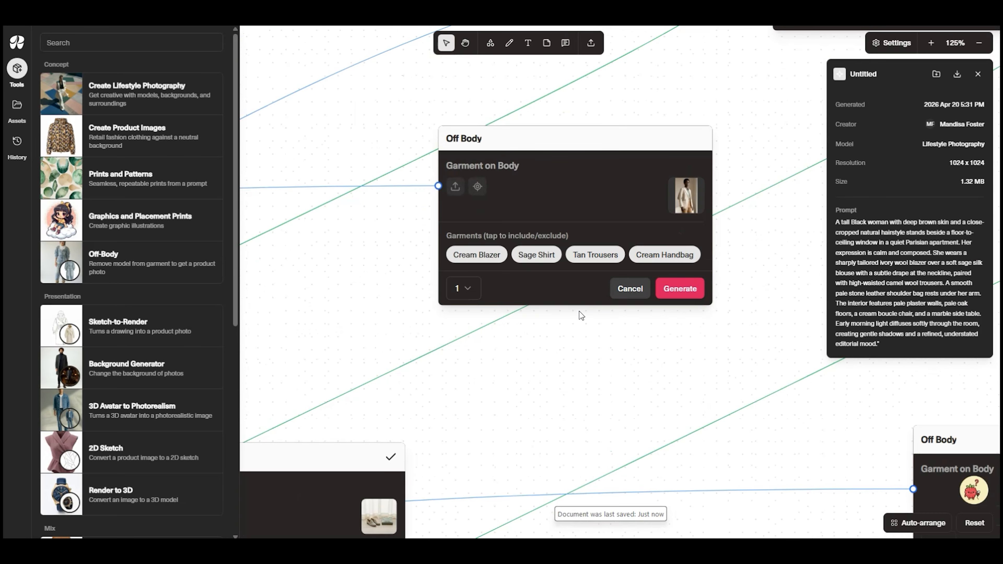
scroll(584, 311, up, 1)
click(474, 253)
click(531, 250)
click(597, 250)
click(694, 288)
Create an Off Body tool from the flat-lay output of blazer, bag, sneakers and sweater, exclude the unwanted garments and generate
scroll(889, 415, down, 6)
drag(889, 414, 642, 348)
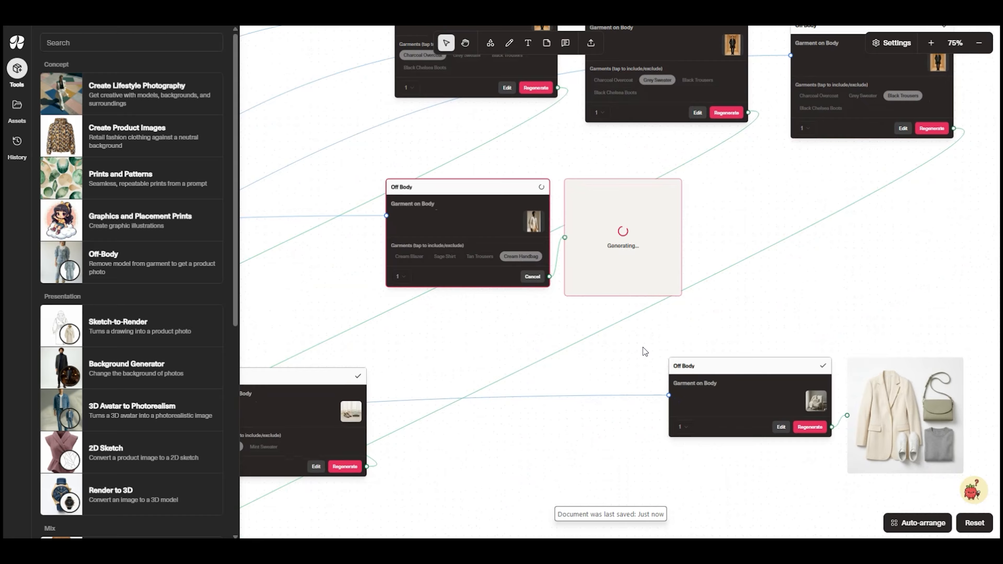
click(905, 415)
drag(904, 414, 664, 371)
mouse_move(842, 299)
click(853, 336)
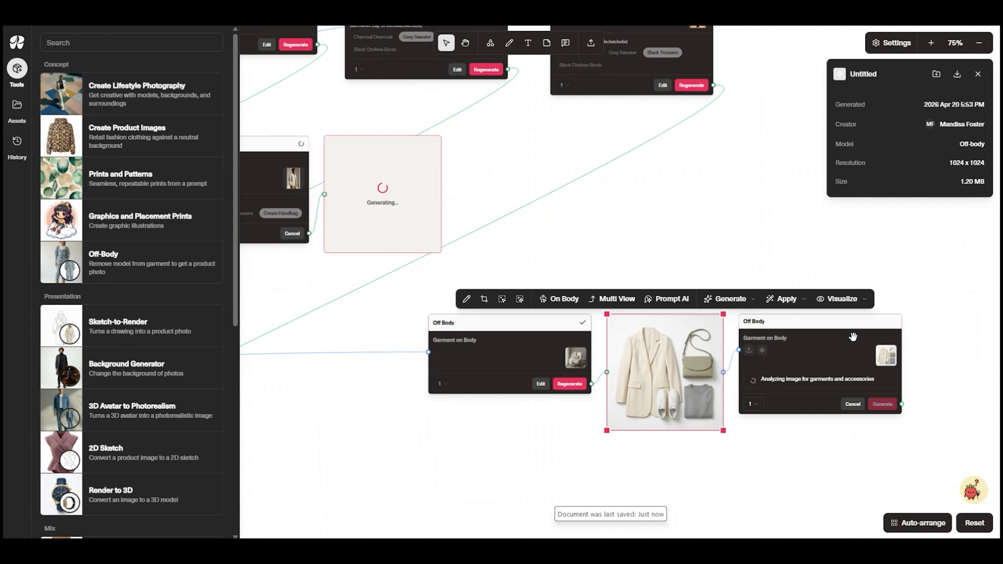
click(761, 390)
click(801, 391)
click(841, 390)
click(883, 423)
Move the cream handbag output into the collage, directly above the three-model image
scroll(977, 441, down, 8)
drag(740, 365, 555, 240)
click(660, 134)
scroll(605, 233, up, 9)
click(587, 272)
scroll(743, 283, down, 5)
drag(784, 322, 1000, 385)
drag(437, 224, 896, 284)
drag(873, 349, 320, 233)
drag(345, 168, 944, 269)
click(720, 240)
scroll(720, 240, down, 3)
drag(720, 240, 441, 232)
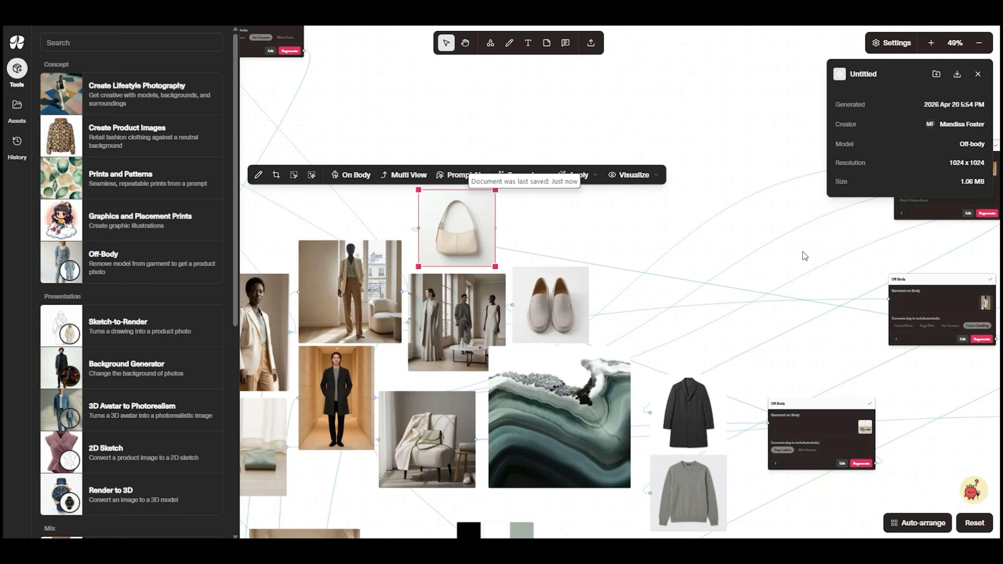
Export the handbag and loafers images to Sage Stone Mood Board and place them above and beside the three-model image in Miro
click(559, 312)
click(466, 217)
shift+click(534, 288)
right_click(536, 297)
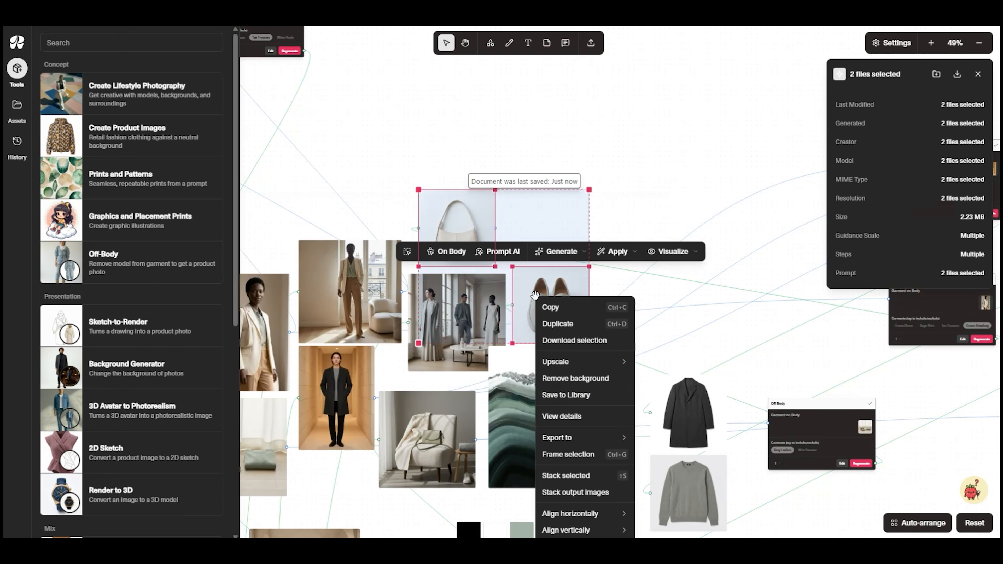
mouse_move(560, 438)
click(656, 441)
click(460, 324)
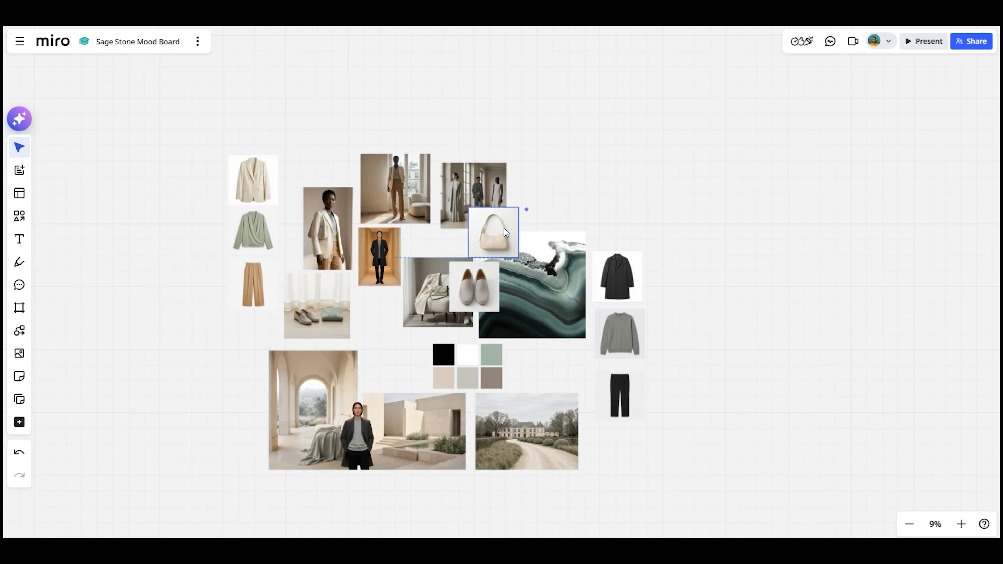
drag(506, 232, 494, 131)
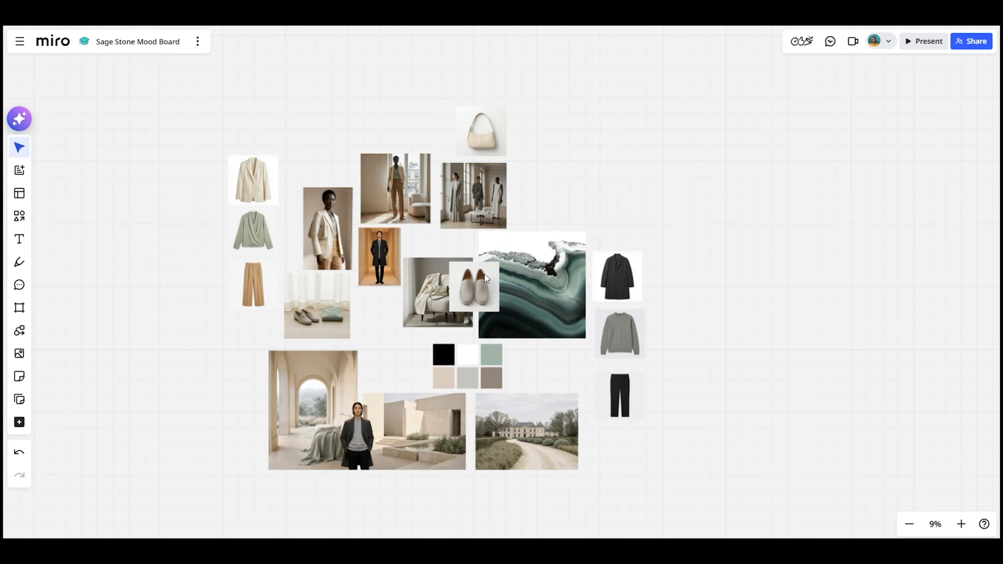
drag(473, 287, 538, 188)
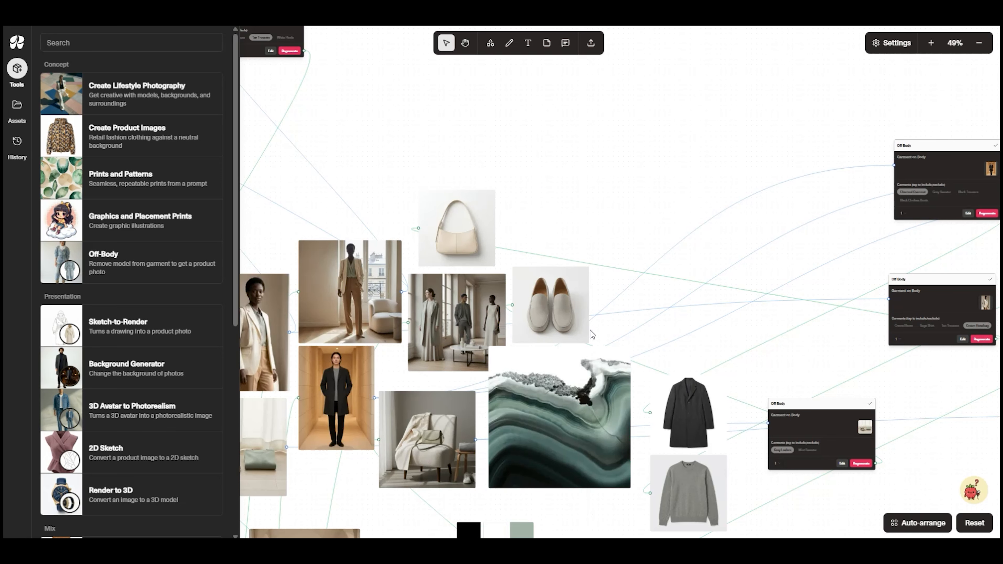
Create a 2D Sketch tool from the off-body cream blazer image
click(470, 327)
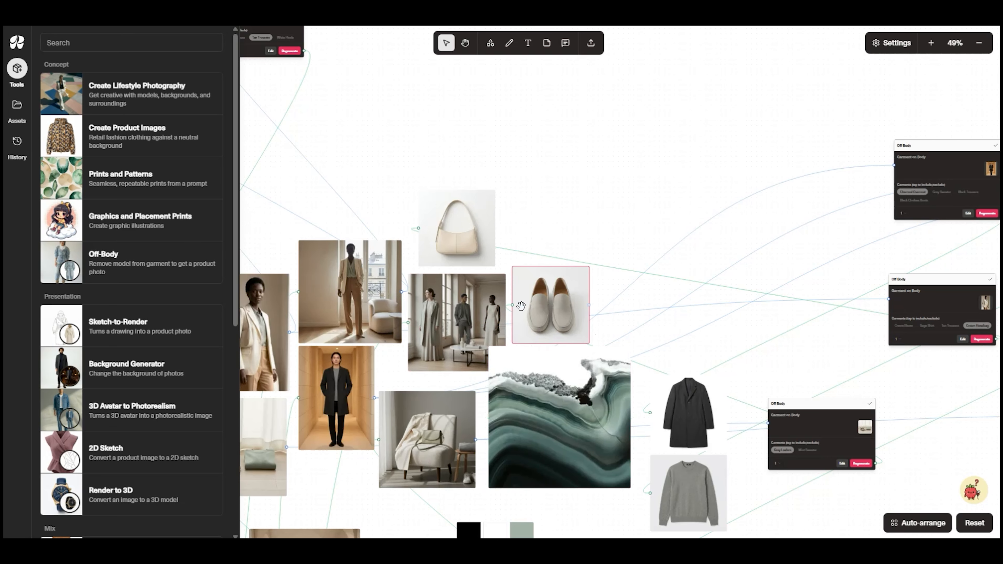
scroll(519, 308, down, 2)
drag(439, 230, 760, 185)
click(545, 236)
click(601, 192)
click(602, 192)
click(602, 192)
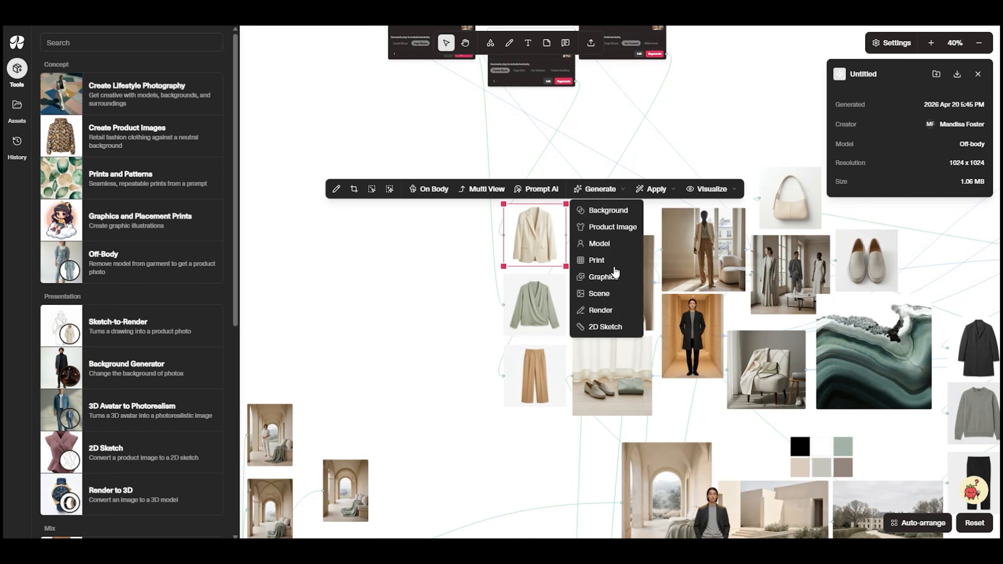
click(608, 327)
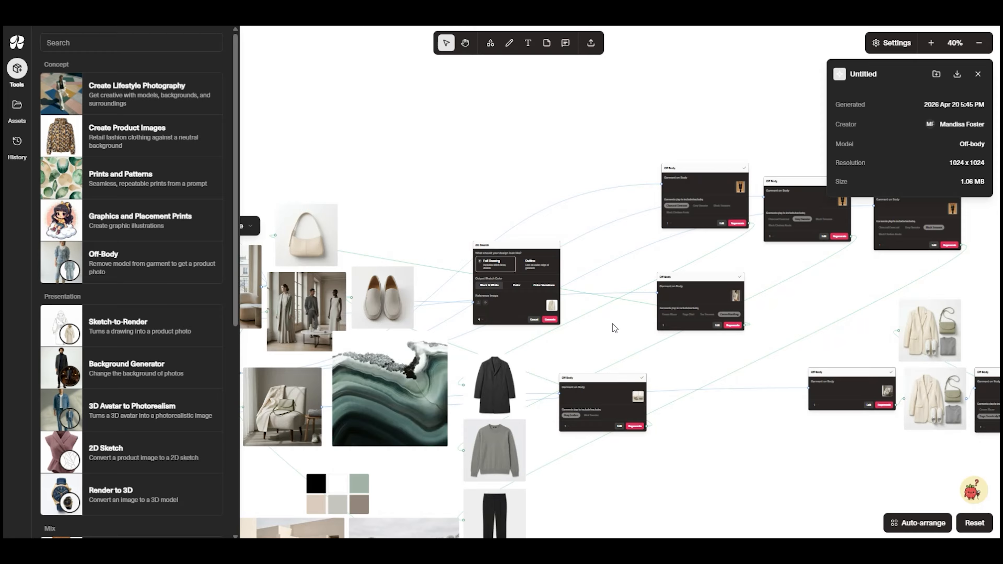
Keep Full Drawing and Black & White for the blazer sketch, set the output count to 1 and generate
scroll(525, 302, up, 8)
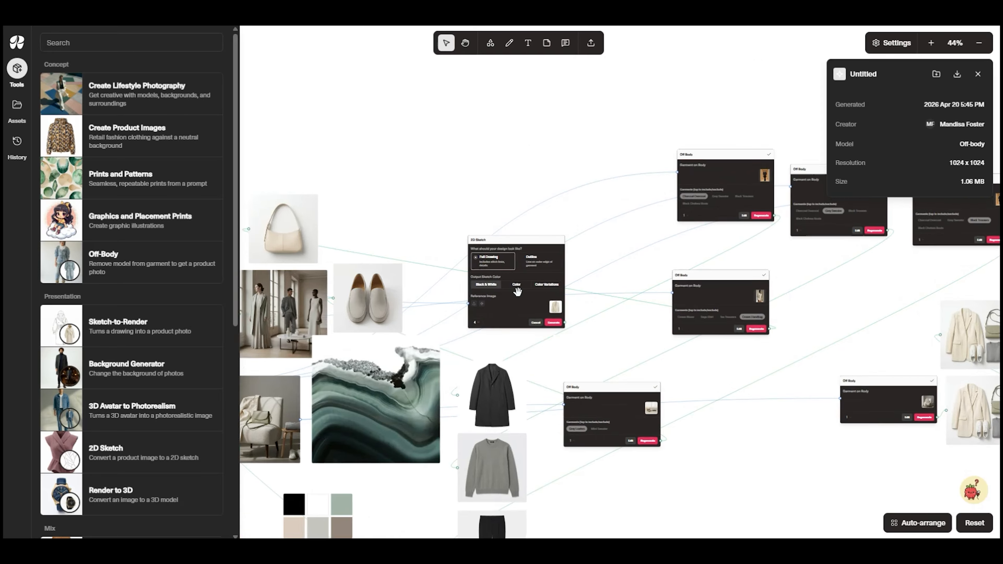
click(498, 262)
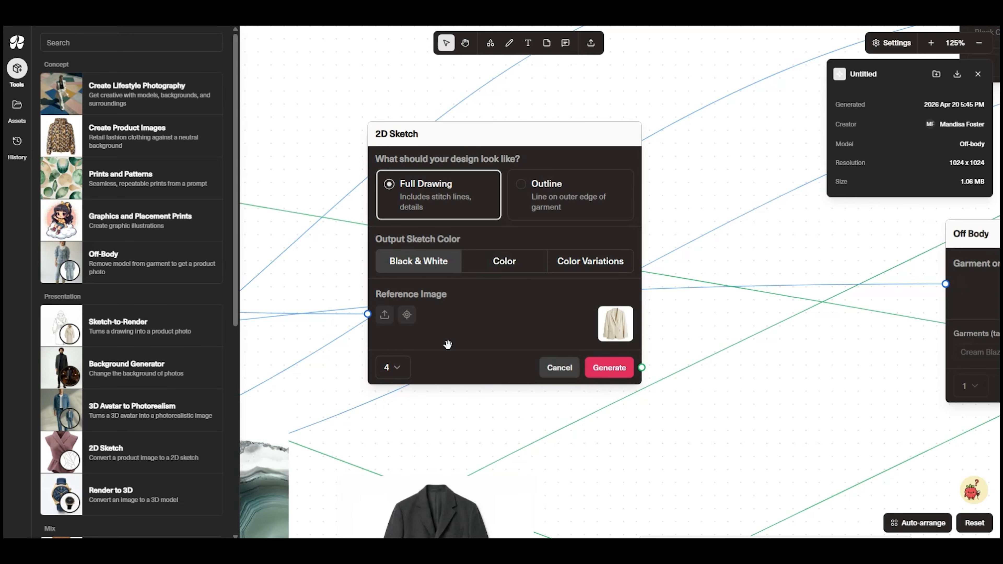
click(408, 375)
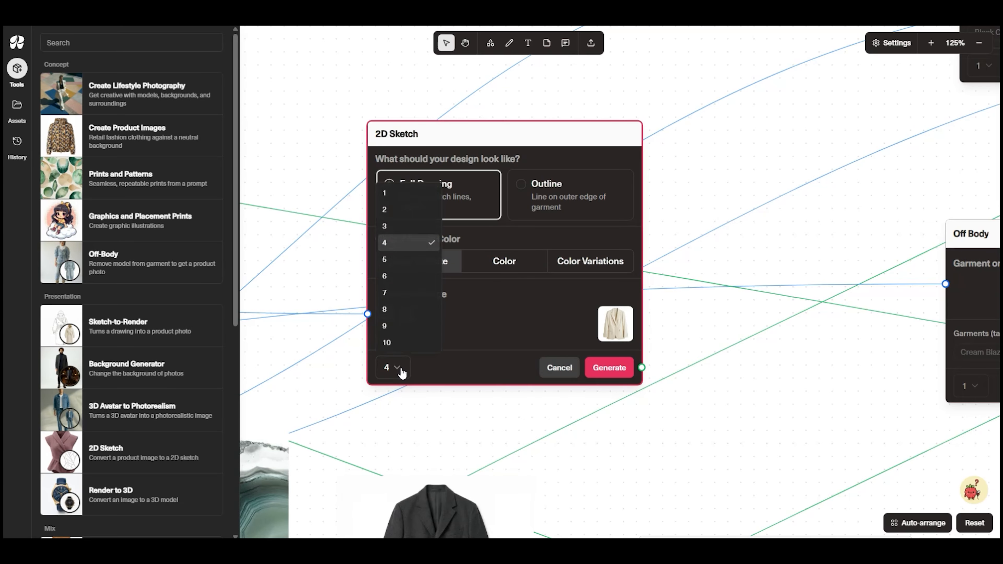
click(401, 203)
click(609, 368)
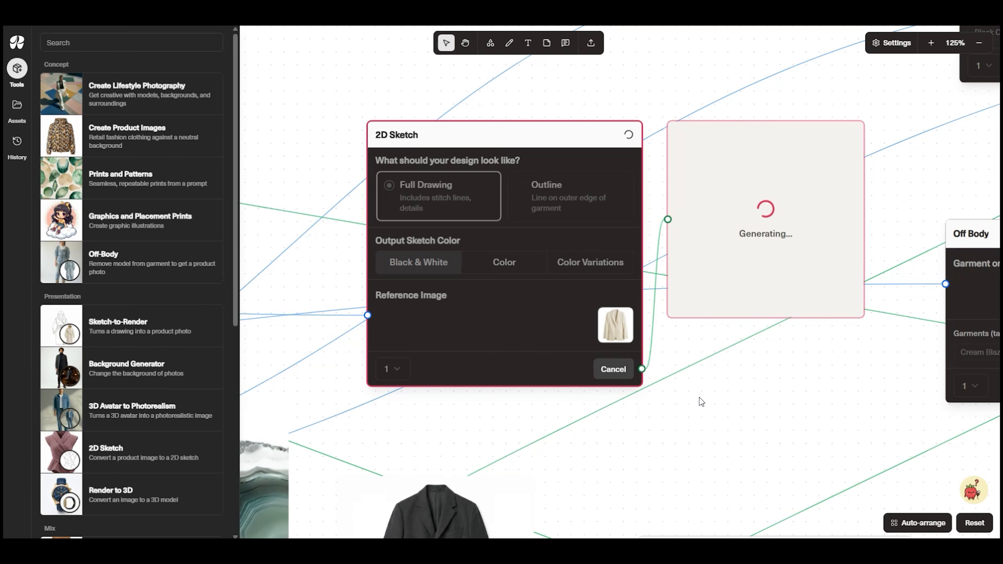
Move the blazer sketch output across the canvas to sit directly left of the cream blazer image
scroll(578, 284, down, 5)
drag(634, 306, 955, 309)
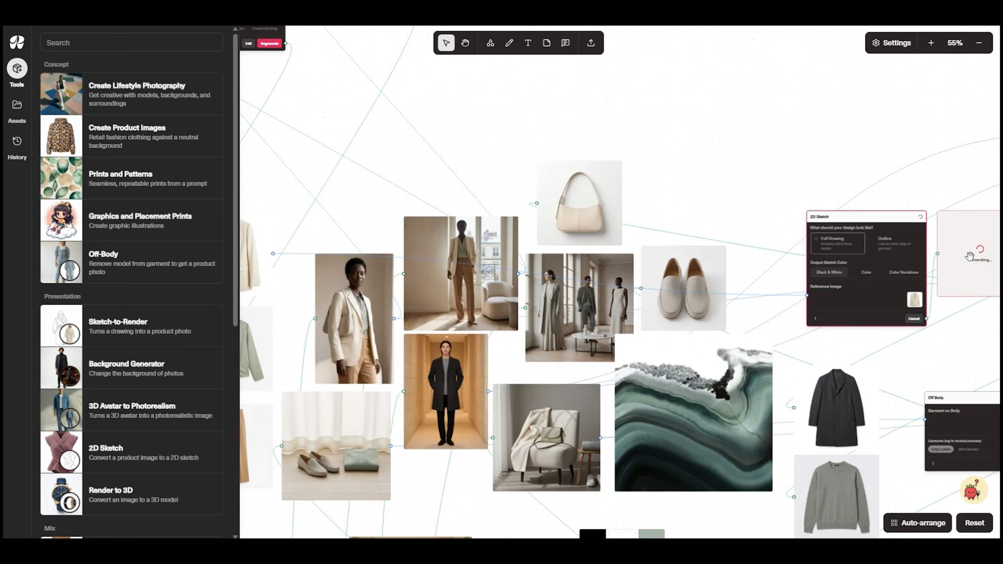
drag(970, 257, 543, 255)
click(656, 347)
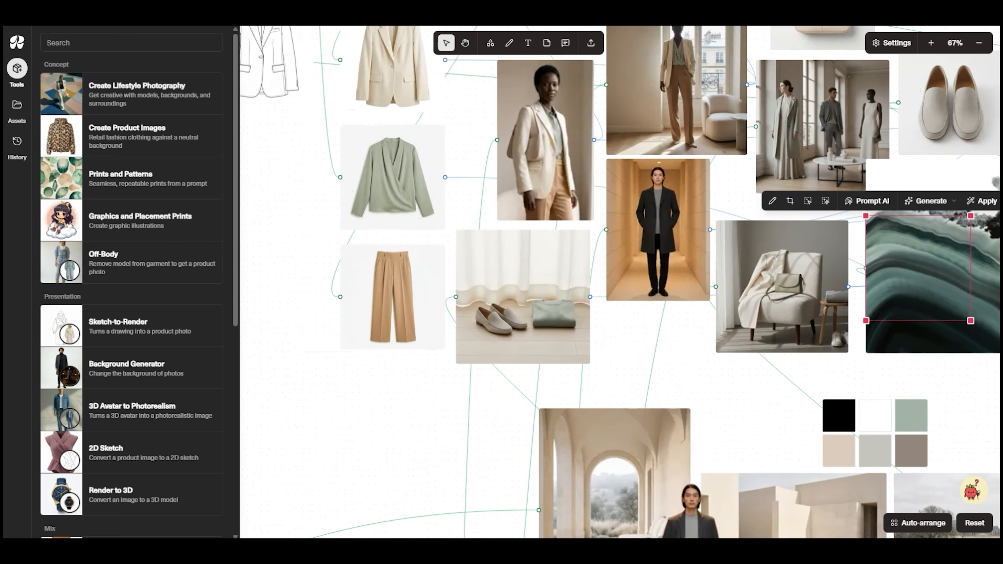
Create a 2D Sketch tool from the off-body camel trousers and generate four Black & White Full Drawing outputs
click(773, 288)
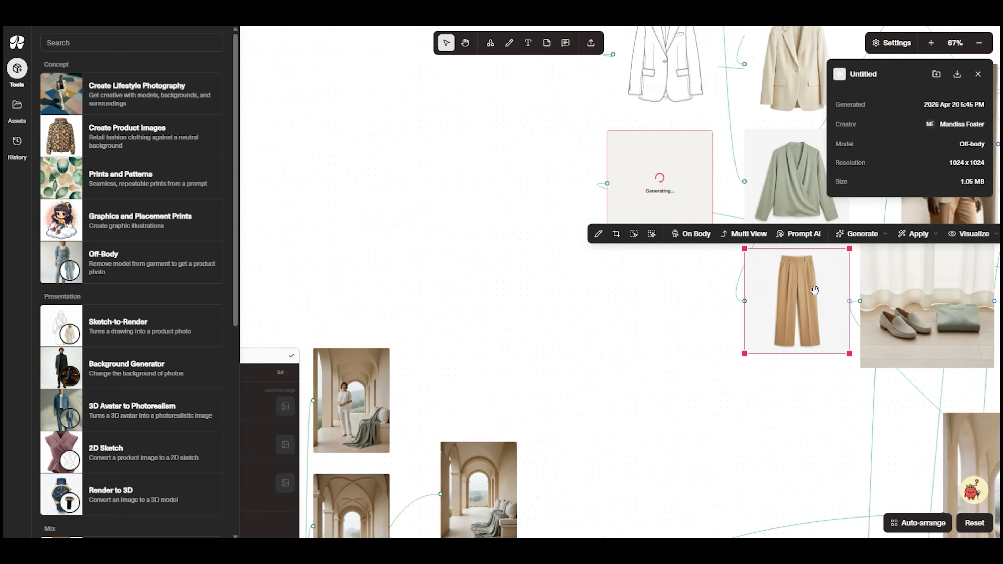
right_click(766, 289)
mouse_move(863, 233)
click(867, 371)
scroll(530, 336, up, 5)
click(626, 359)
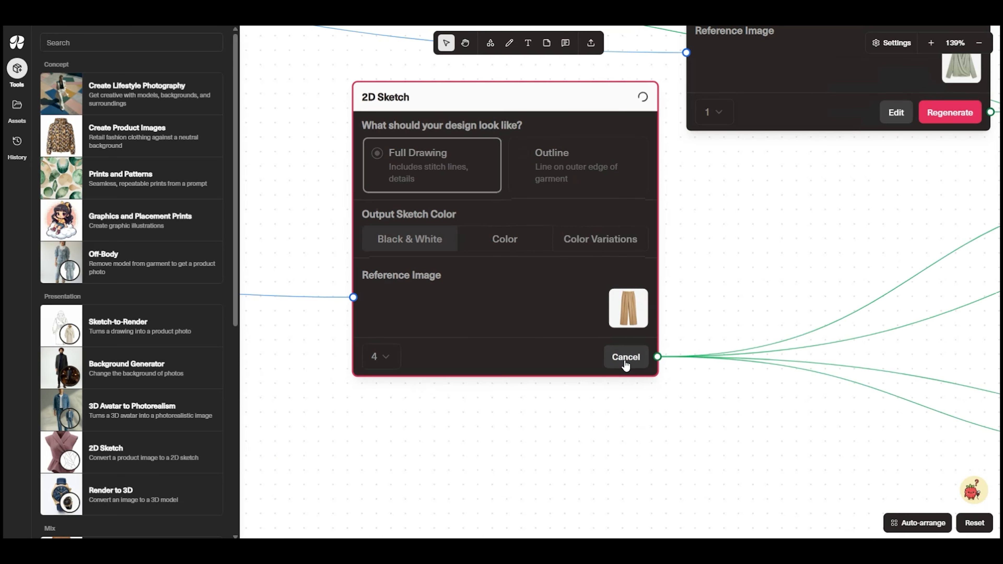
Select the 2D Sketch tools together and move them well to the right of the collage, clear of the images
scroll(547, 403, down, 5)
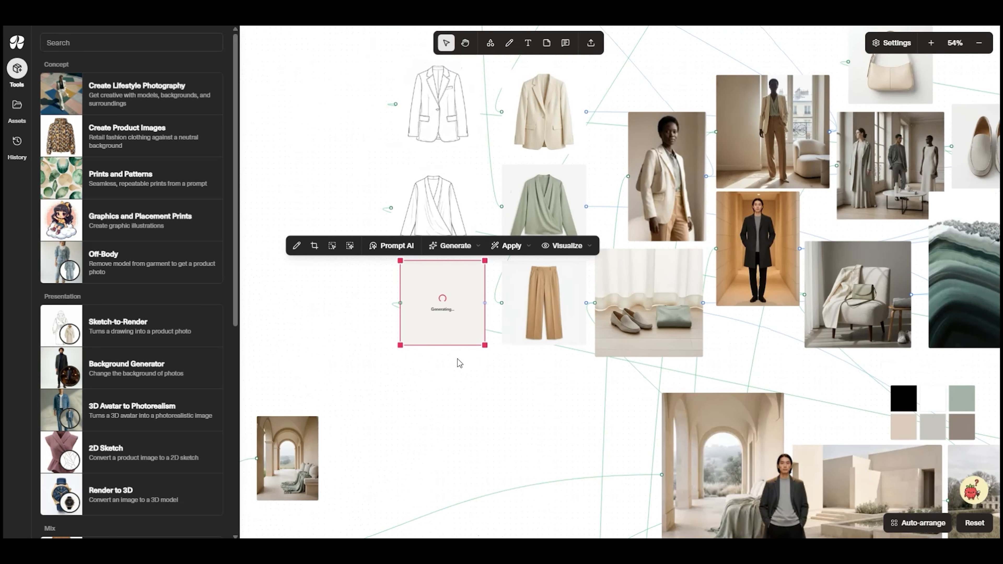
drag(443, 301, 441, 301)
scroll(743, 330, right, 12)
drag(714, 311, 937, 282)
scroll(936, 282, down, 5)
scroll(936, 282, right, 6)
mouse_move(476, 85)
mouse_down()
mouse_move(562, 113)
mouse_move(800, 395)
mouse_up()
drag(516, 343, 859, 350)
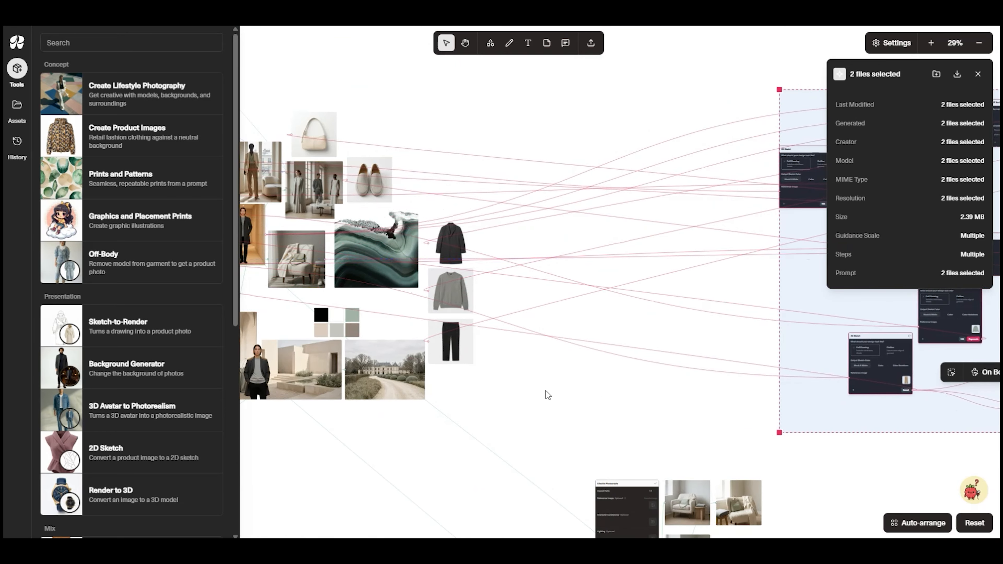
click(595, 392)
Create a 2D Sketch tool from the charcoal coat and generate one Black & White Full Drawing
scroll(595, 392, up, 5)
scroll(691, 384, left, 7)
click(609, 220)
click(782, 163)
click(674, 162)
click(680, 299)
click(674, 285)
click(680, 301)
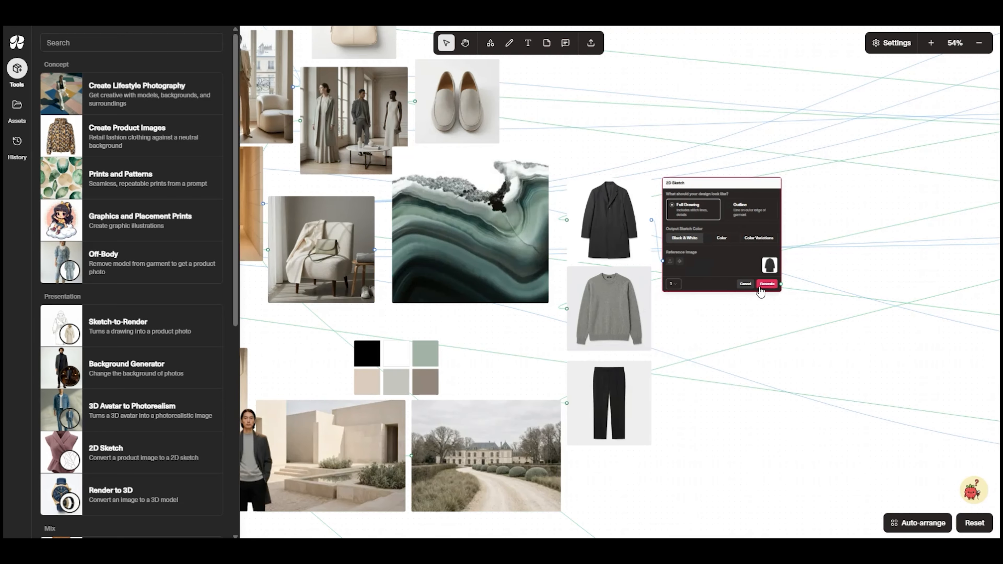
click(765, 284)
Create a 2D Sketch tool from the grey sweater and generate one Black & White Full Drawing
scroll(706, 305, up, 7)
click(533, 293)
click(551, 202)
click(553, 339)
click(399, 395)
click(409, 222)
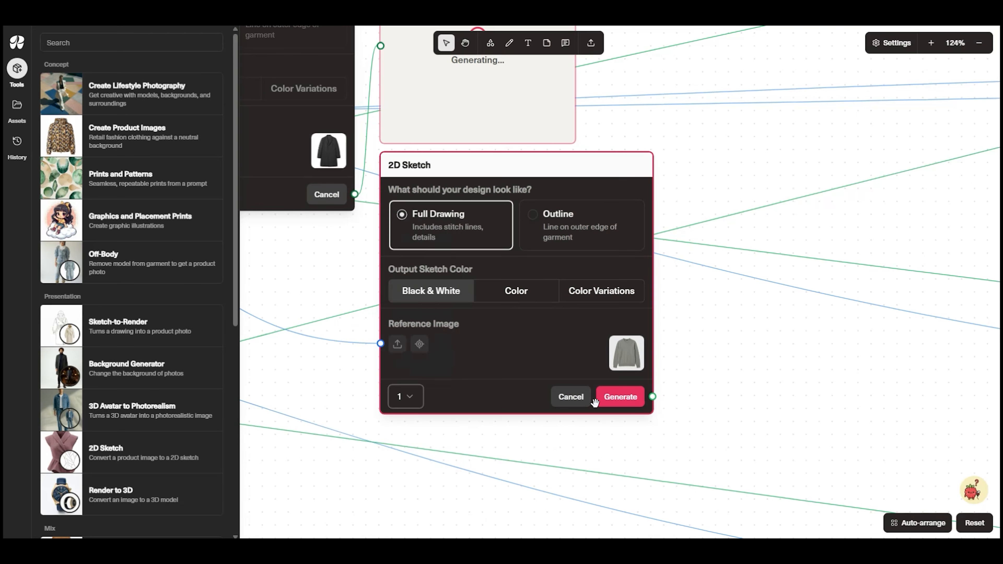
click(616, 398)
Create a 2D Sketch tool from the black trousers and generate one Black & White Full Drawing
scroll(763, 191, left, 9)
scroll(764, 191, down, 4)
click(340, 221)
scroll(336, 178, left, 1)
click(537, 171)
click(539, 308)
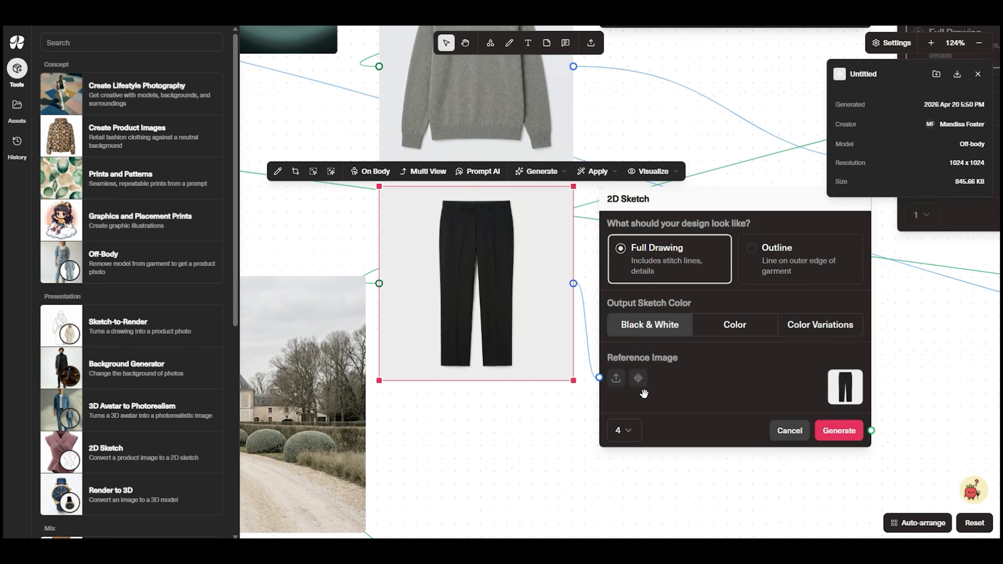
click(626, 430)
click(631, 269)
click(840, 430)
Move the three new 2D Sketch tools far right and align the coat, sweater and trousers sketches beside their garment images
scroll(644, 394, down, 3)
scroll(644, 395, right, 9)
scroll(644, 395, down, 7)
drag(598, 292, 984, 260)
mouse_move(686, 366)
mouse_down()
mouse_move(967, 343)
mouse_move(985, 362)
mouse_up()
drag(583, 422, 947, 436)
drag(655, 264, 571, 264)
drag(722, 304, 540, 305)
drag(790, 392, 561, 391)
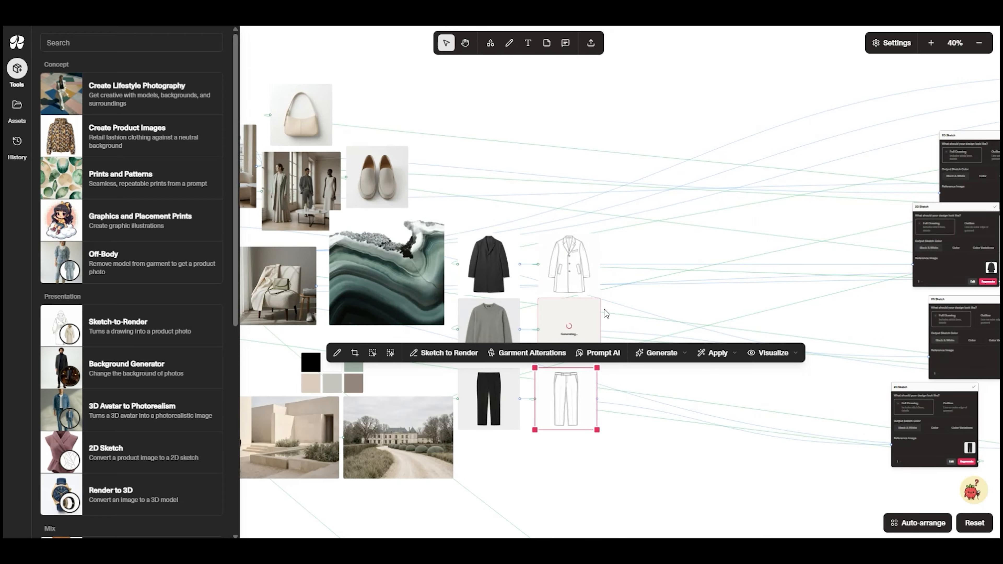
Create a 2D Sketch tool from the cream handbag, set the output sketch color to Color and generate one Full Drawing
scroll(575, 199, up, 10)
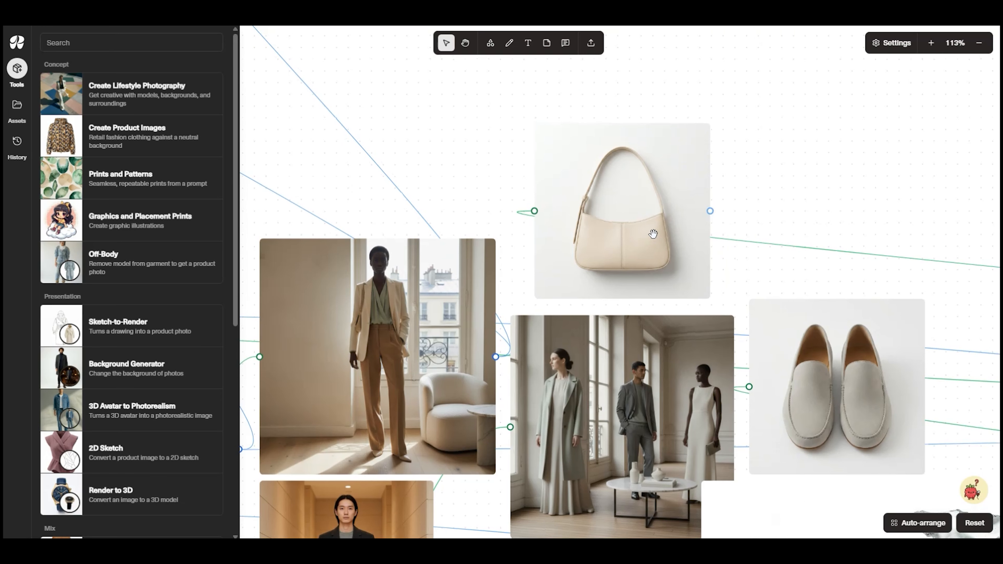
click(653, 234)
drag(755, 219, 636, 237)
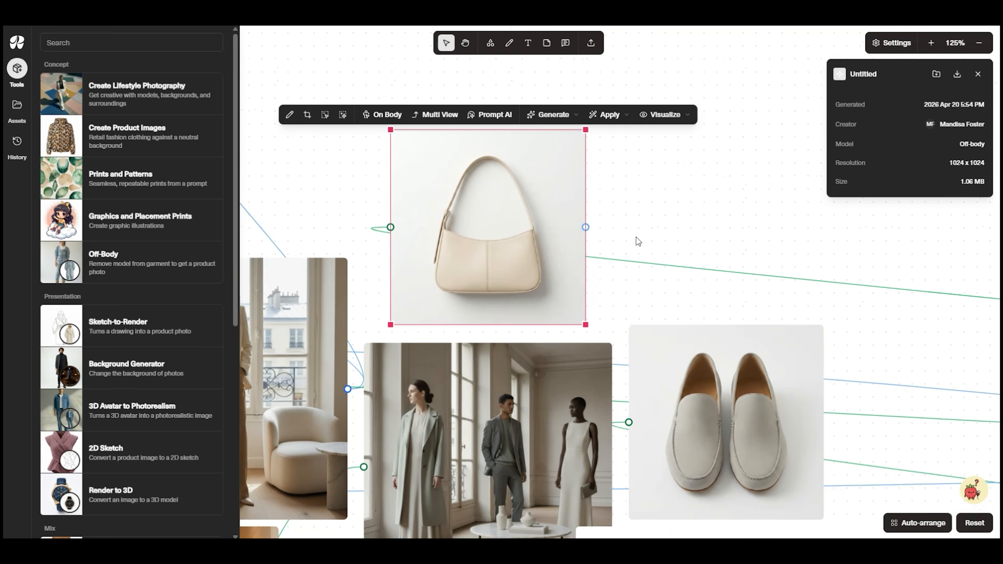
click(568, 124)
click(572, 263)
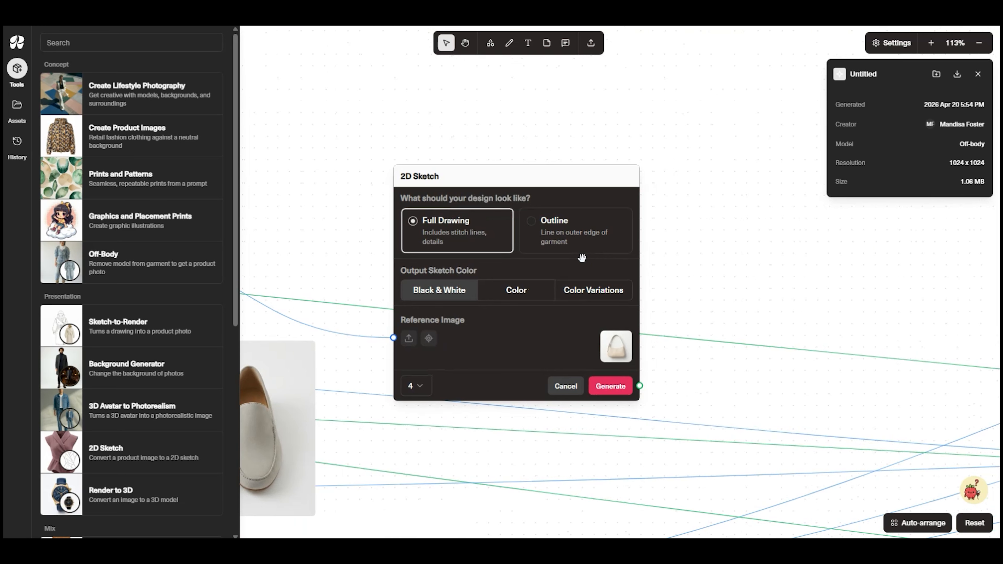
click(517, 291)
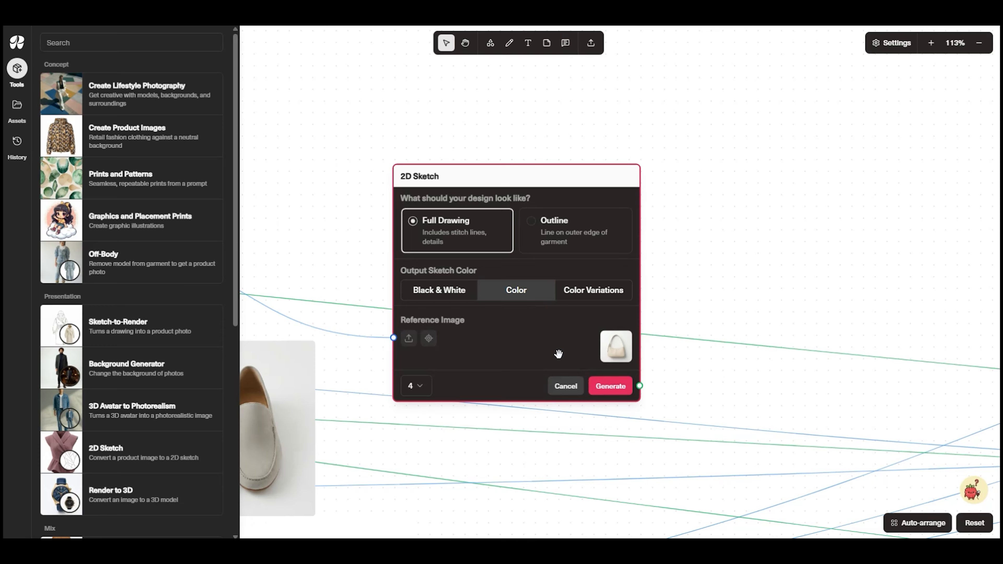
click(411, 385)
click(419, 214)
click(610, 386)
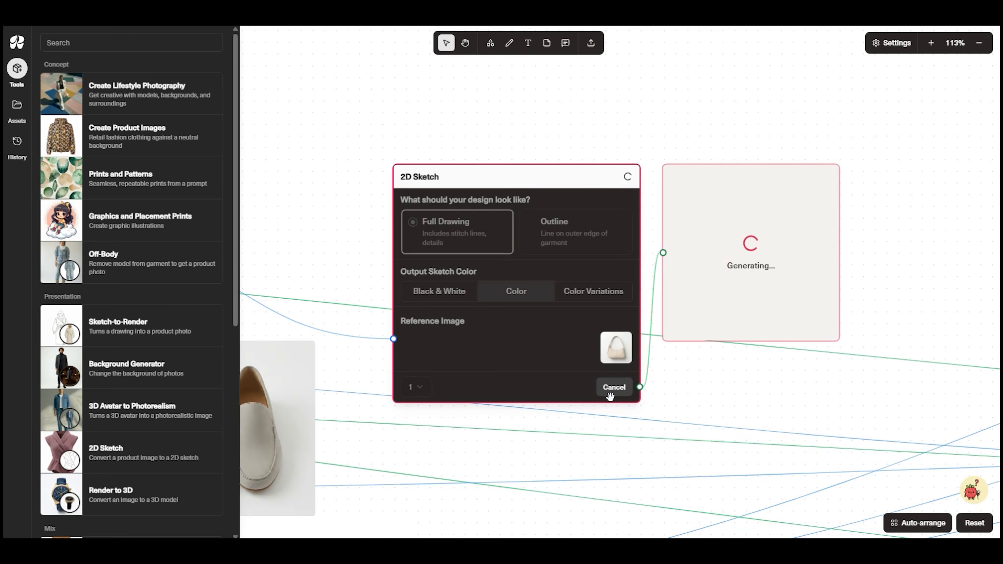
Move the handbag's 2D Sketch tool and its output up, clear of the space beside the handbag image
mouse_move(576, 342)
mouse_down()
mouse_move(546, 267)
mouse_move(543, 98)
mouse_up()
drag(757, 277, 755, 41)
drag(707, 271, 900, 166)
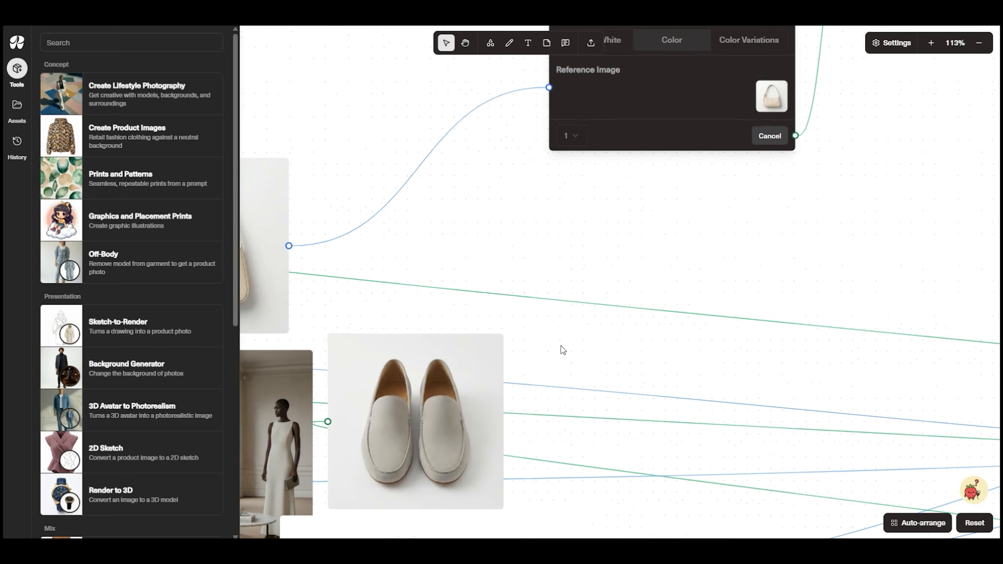
Create a Multi View tool from the loafers, choose Product mode with the 3/4 (Right) angle and generate one image
click(479, 424)
click(598, 317)
click(599, 319)
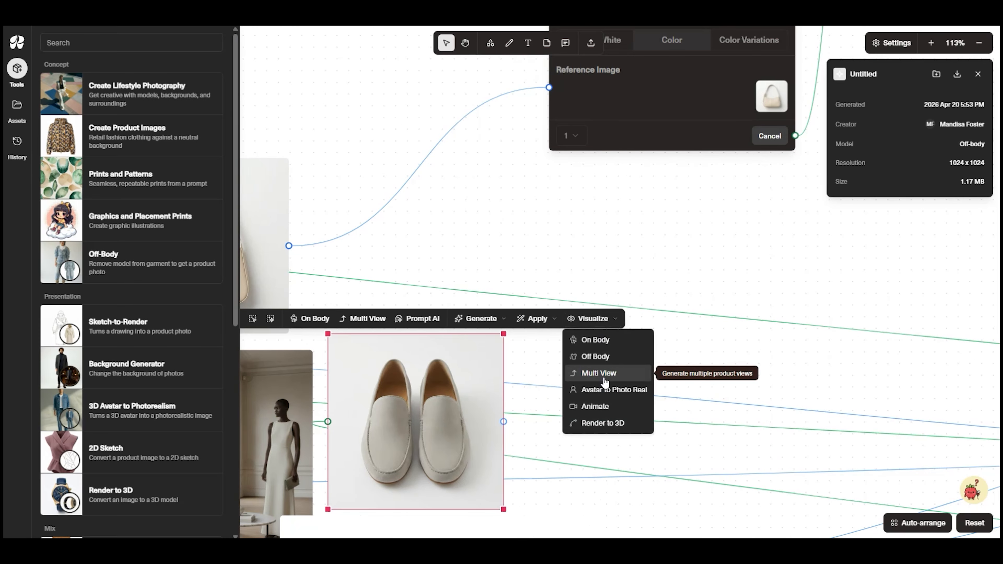
click(599, 373)
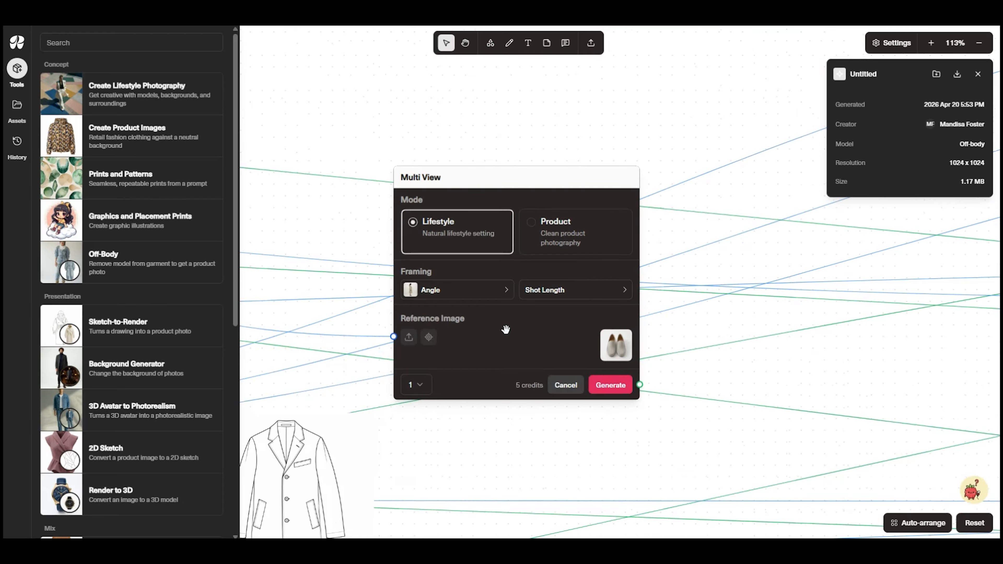
click(544, 236)
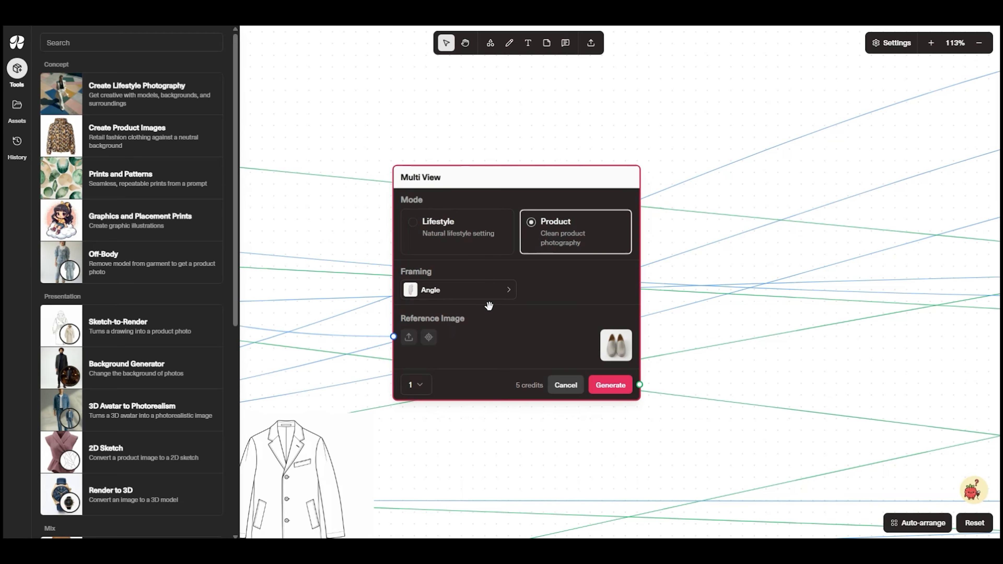
click(492, 295)
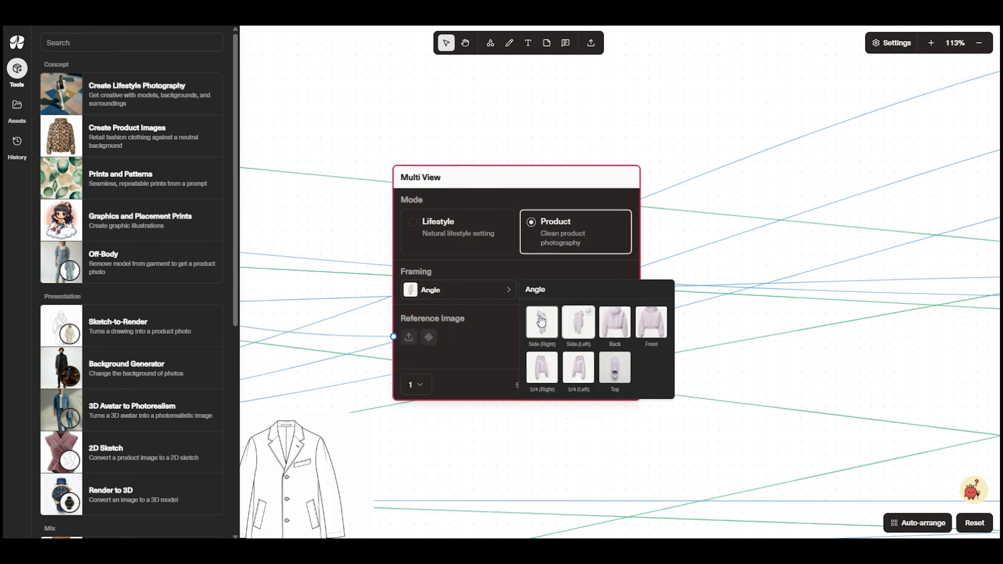
click(547, 376)
click(479, 356)
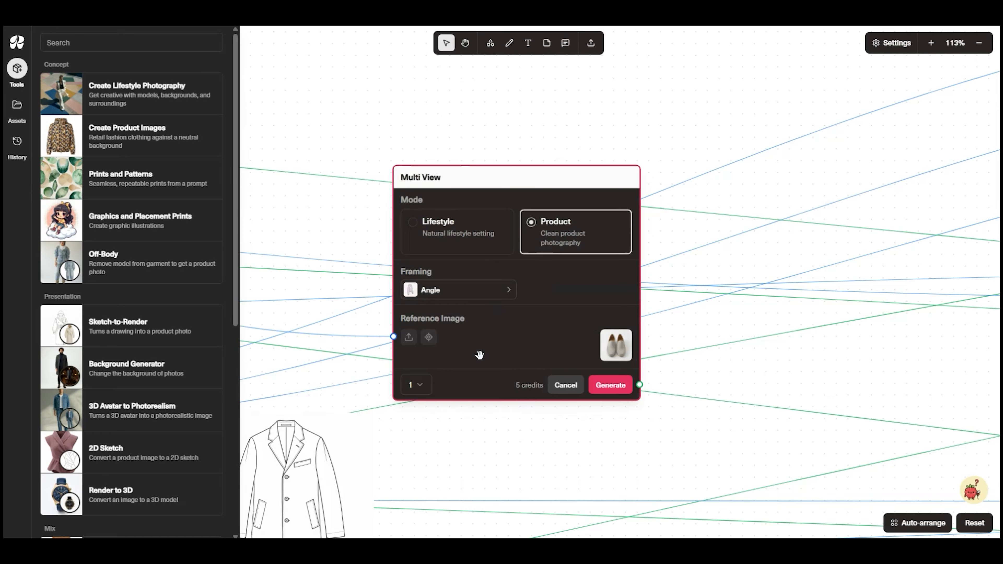
click(589, 384)
Examine the coat, sweater and trousers sketches and check the progress of the handbag and loafers outputs
scroll(640, 431, down, 10)
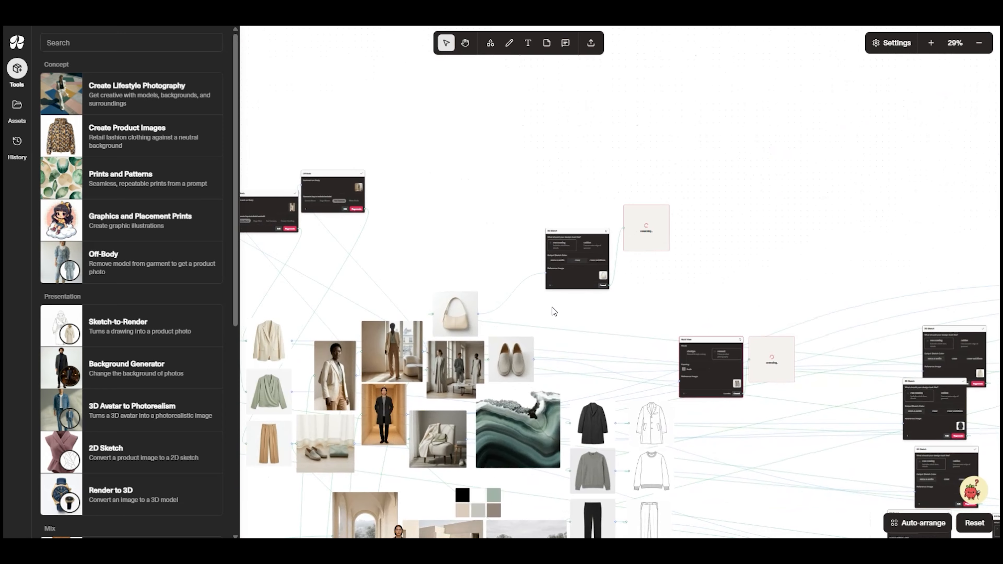
drag(747, 477, 772, 401)
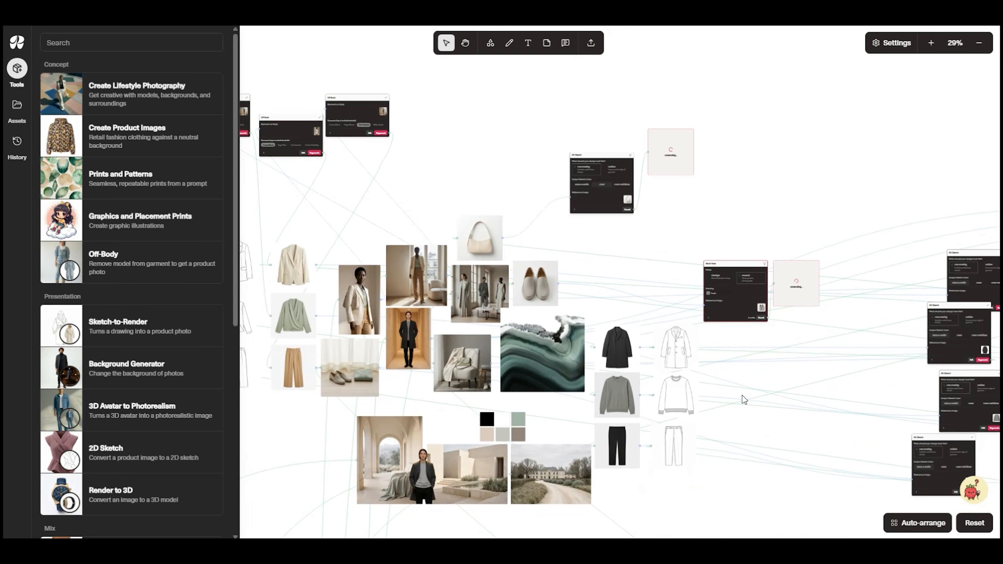
scroll(687, 428, up, 3)
scroll(686, 428, up, 6)
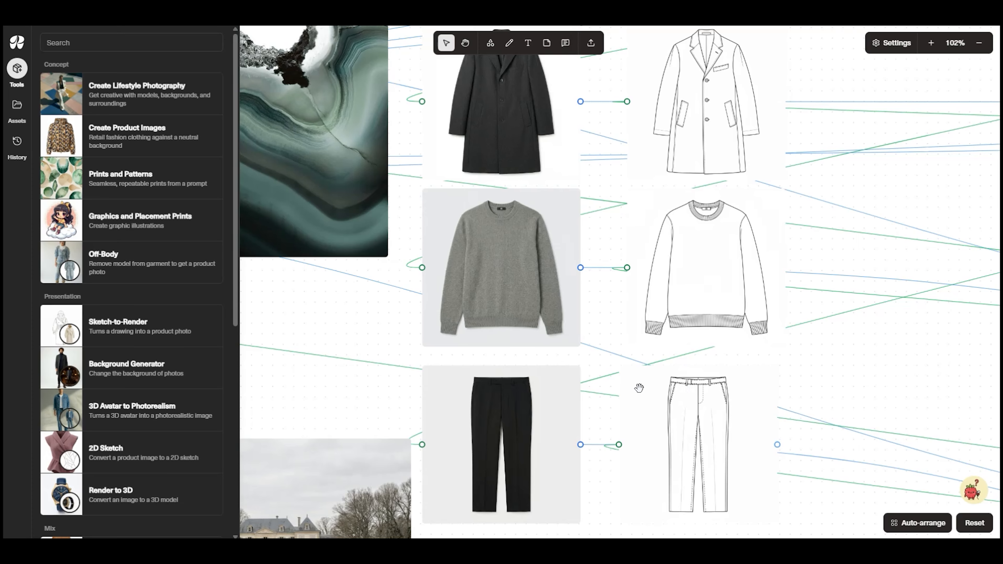
scroll(668, 340, down, 6)
scroll(591, 318, up, 3)
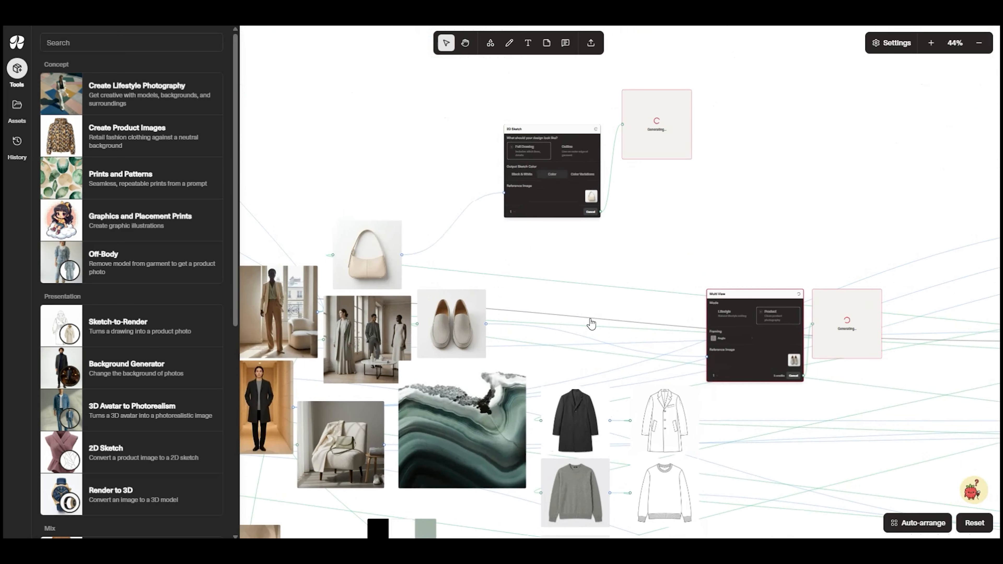
scroll(662, 283, up, 1)
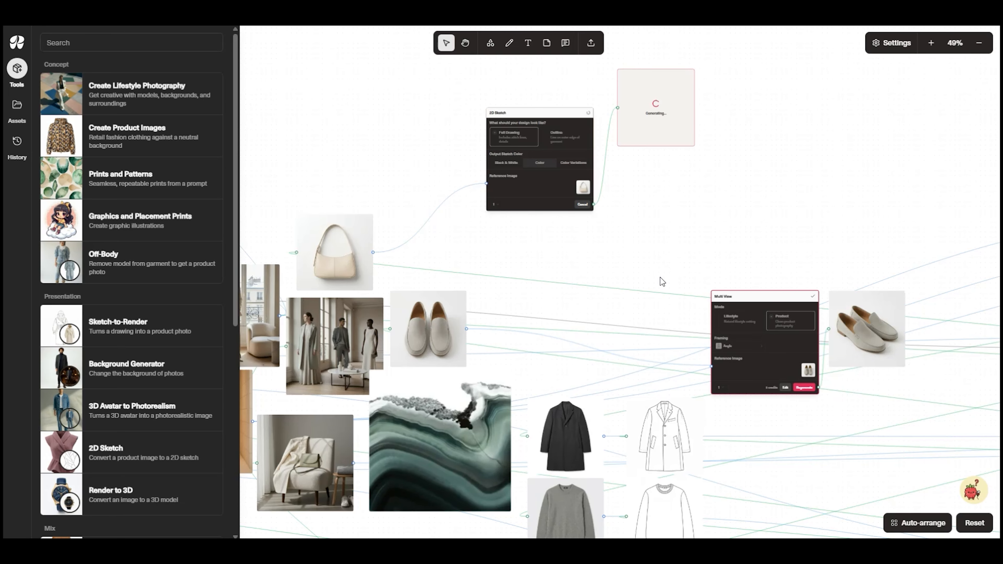
Create a 2D Sketch tool from the three-quarter loafers image generated by Multi View
scroll(898, 407, up, 5)
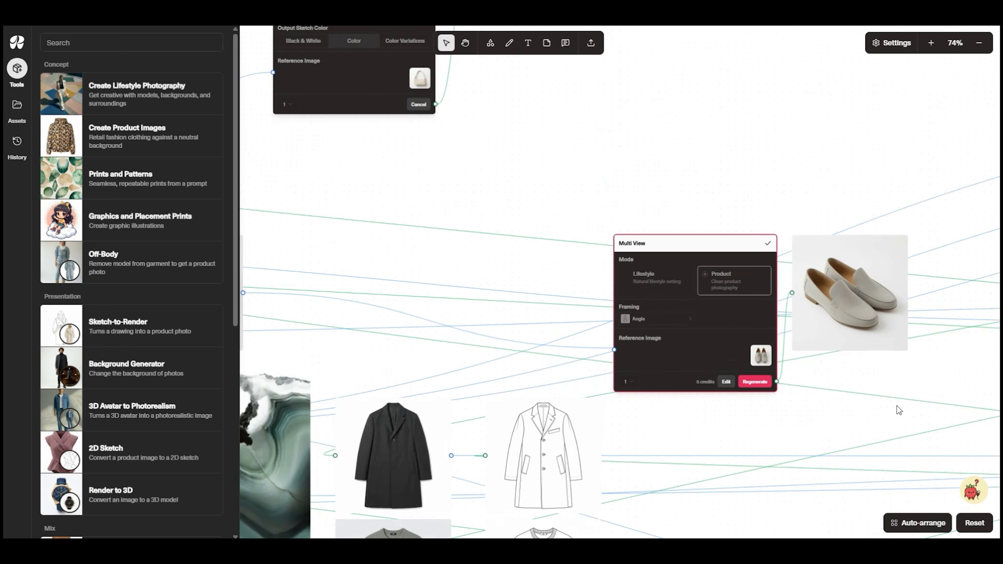
drag(946, 366, 669, 391)
click(578, 290)
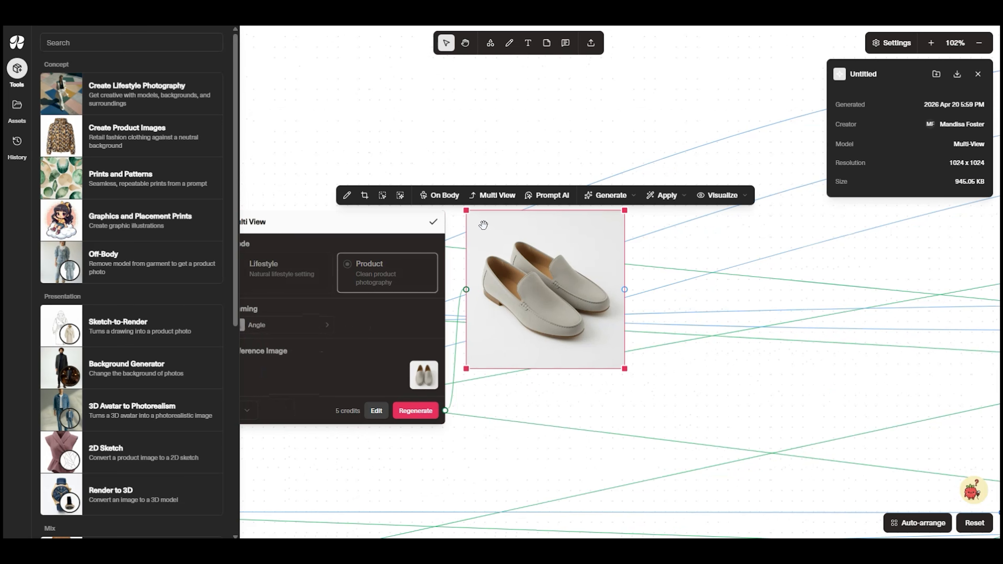
mouse_move(615, 196)
click(627, 333)
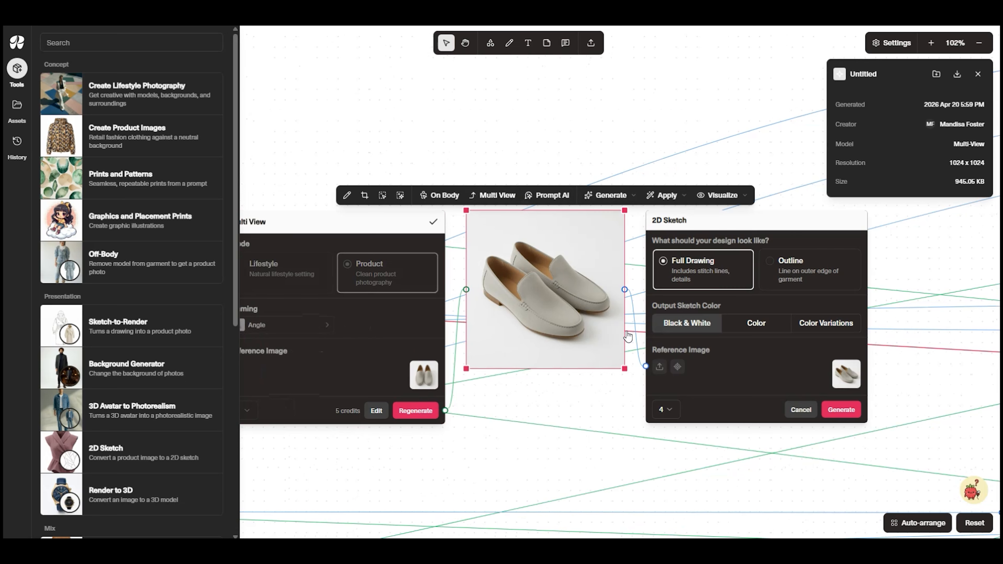
Generate four black-and-white full-drawing sketches of the three-quarter loafers and move their 2D Sketch tool up, clear of the neighbouring items
click(834, 413)
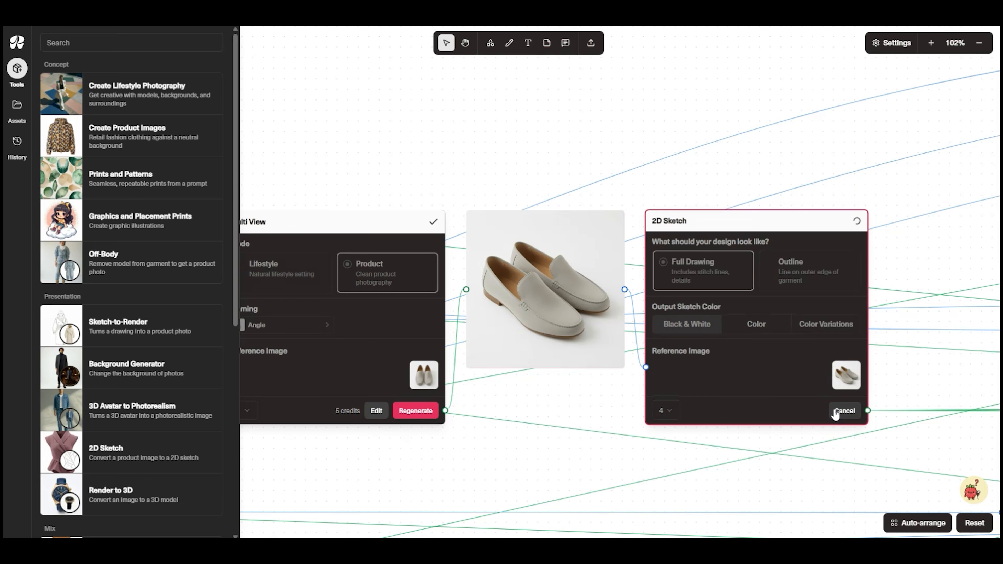
scroll(836, 414, down, 6)
drag(890, 440, 636, 409)
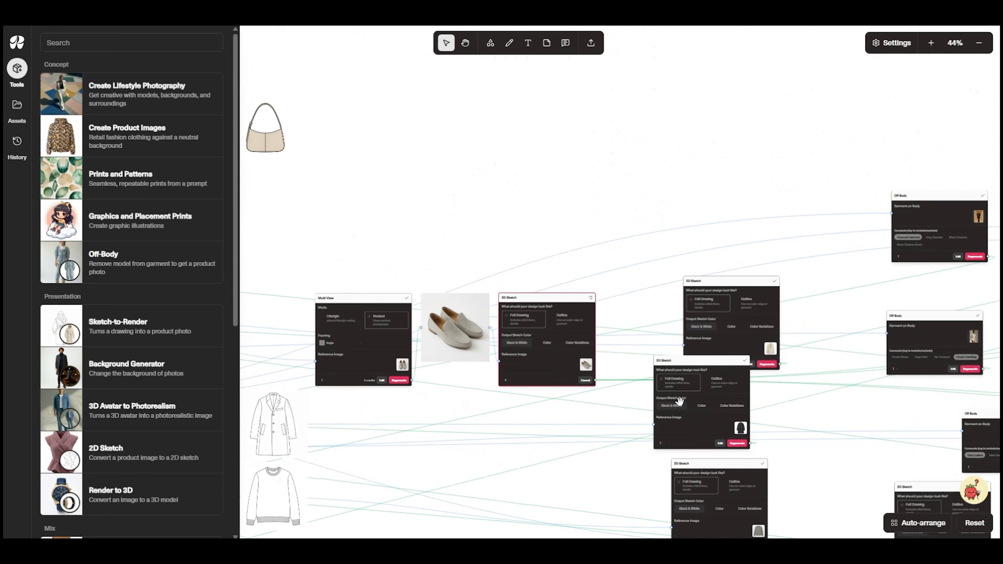
mouse_move(560, 359)
mouse_down()
mouse_move(524, 230)
mouse_move(530, 201)
mouse_up()
Place the color handbag sketch beside the handbag image and one loafers sketch output beside the loafers image on the mood board
mouse_move(850, 302)
mouse_down()
mouse_move(396, 301)
mouse_move(358, 312)
mouse_up()
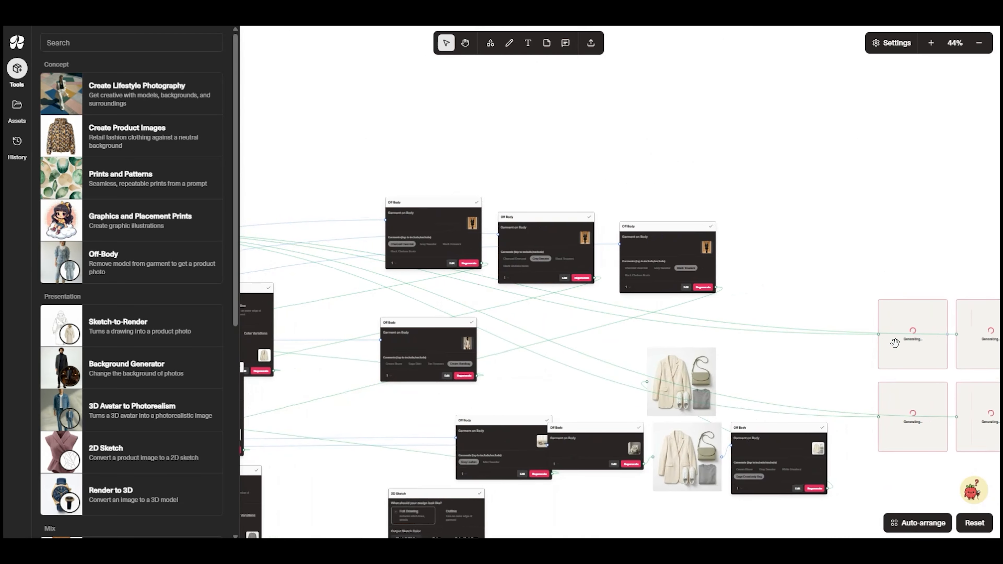
click(383, 248)
drag(384, 249, 301, 230)
drag(340, 328, 915, 431)
mouse_move(903, 343)
mouse_down()
mouse_move(798, 357)
mouse_move(318, 340)
mouse_up()
mouse_move(362, 382)
mouse_down()
mouse_move(806, 385)
mouse_move(832, 354)
mouse_up()
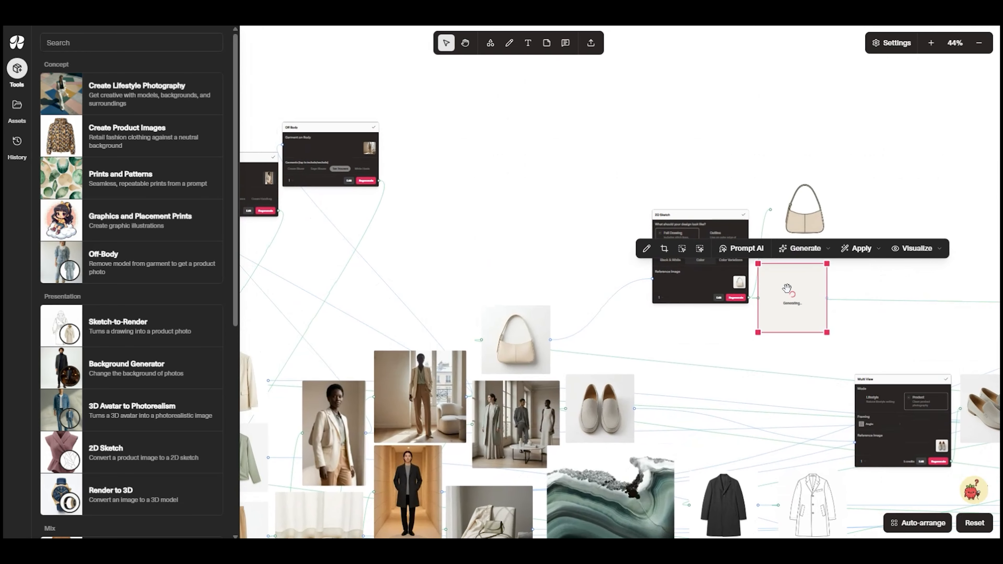
mouse_move(801, 218)
mouse_down()
mouse_move(582, 329)
mouse_move(582, 349)
mouse_move(590, 347)
mouse_up()
drag(784, 308, 673, 419)
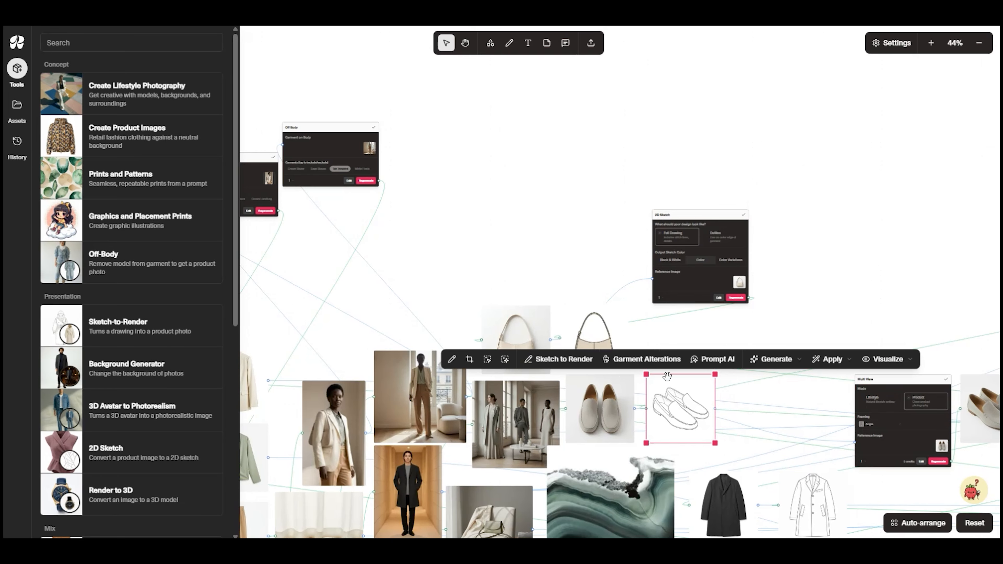
Examine the handbag, loafers and garment sketches placed beside their product images across the mood board
scroll(750, 415, up, 5)
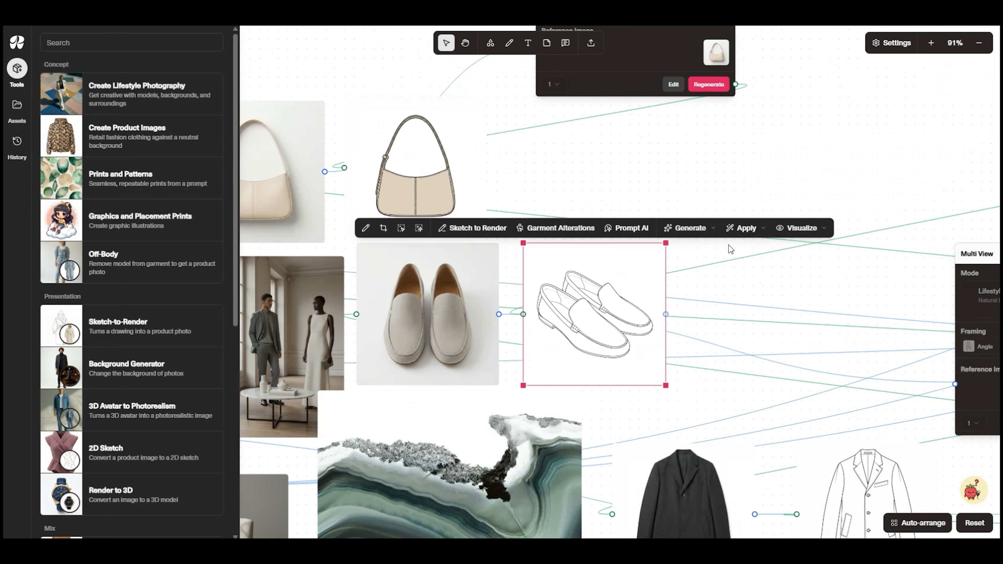
click(626, 178)
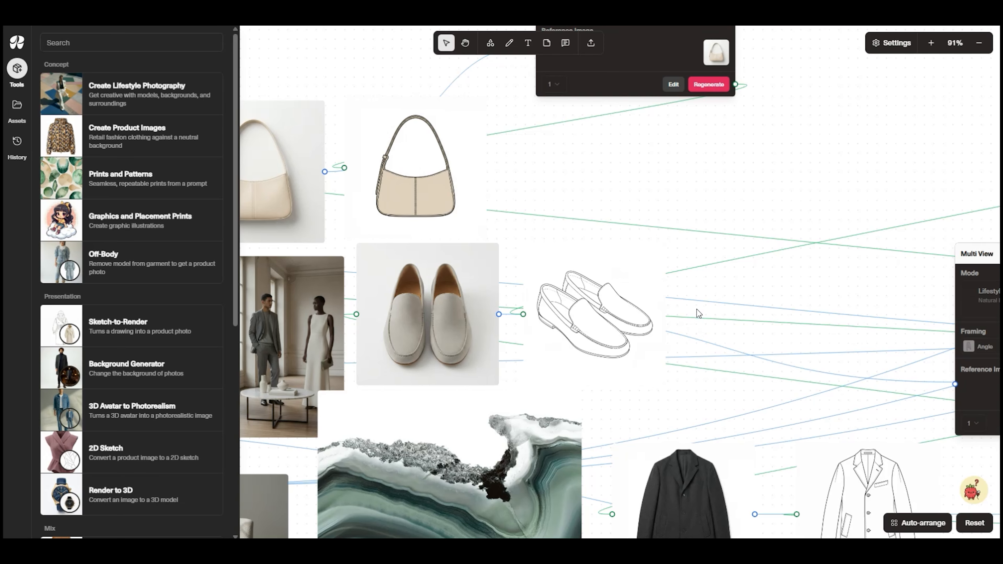
scroll(698, 311, down, 3)
scroll(677, 266, down, 3)
scroll(676, 266, right, 2)
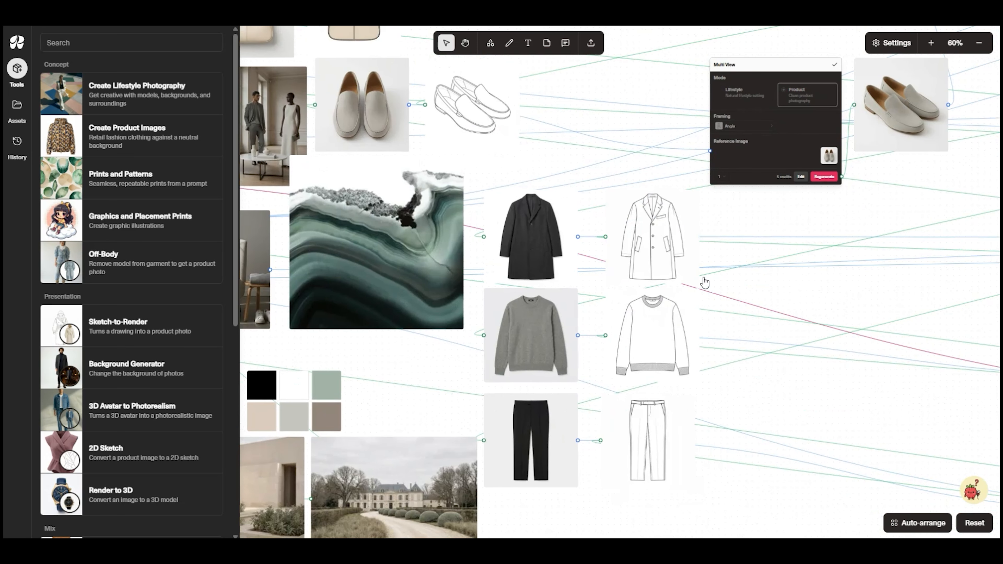
scroll(624, 195, left, 10)
scroll(624, 195, up, 2)
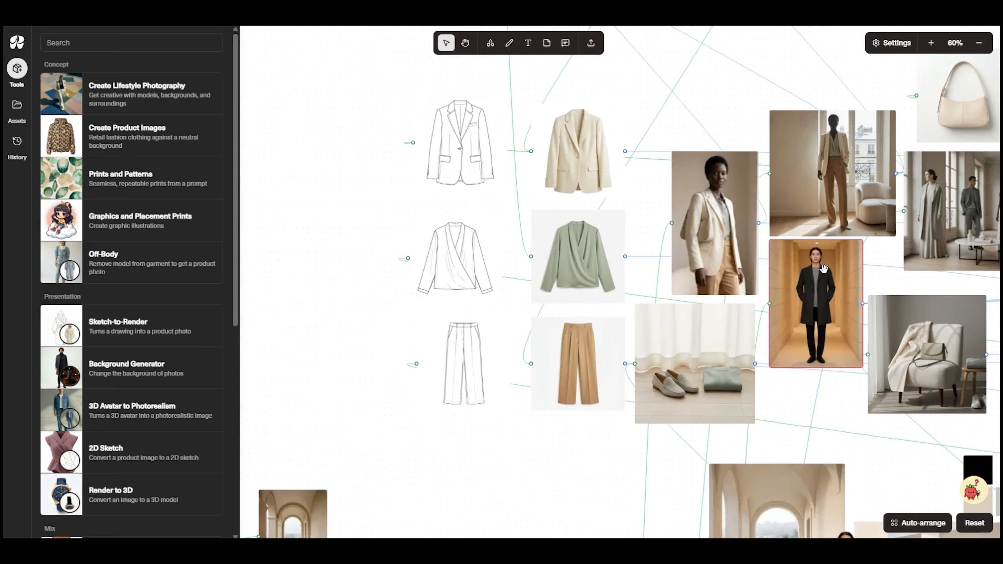
scroll(823, 264, right, 3)
scroll(732, 279, up, 3)
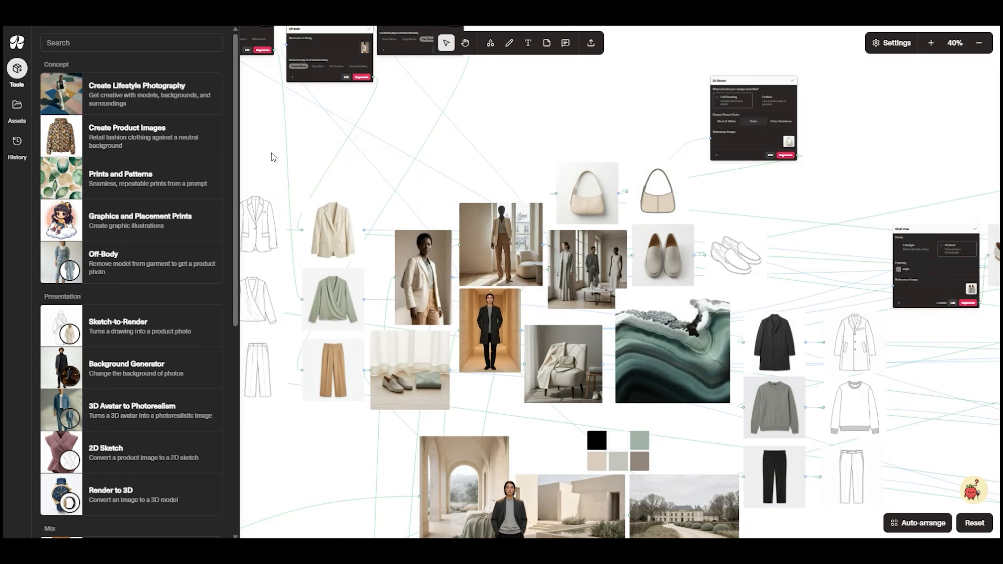
Export the blazer, wrap blouse, both trousers, handbag, loafers, coat and sweater sketches to the Sage Stone Mood Board in Miro
drag(271, 153, 286, 385)
shift+click(657, 203)
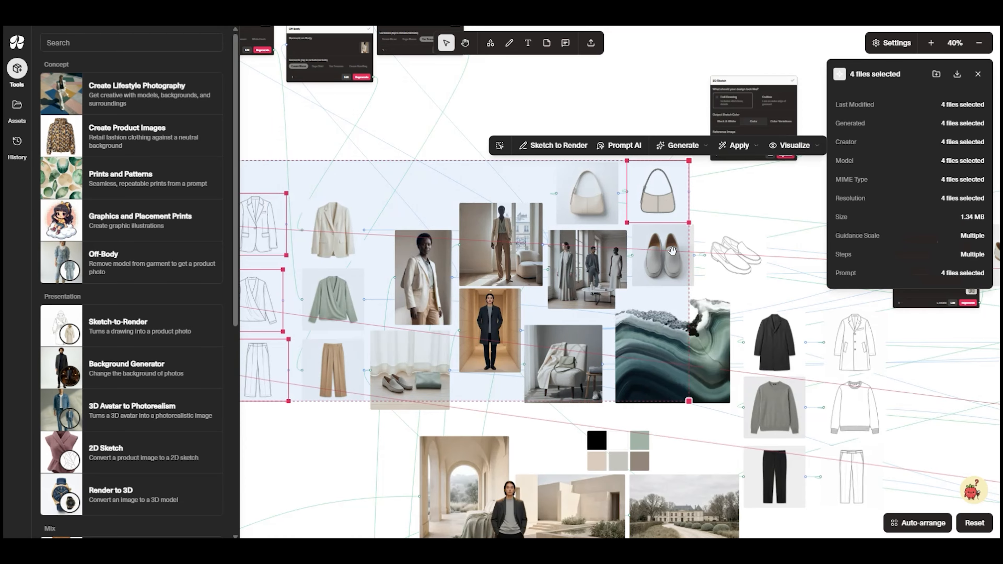
shift+click(726, 259)
shift+click(855, 349)
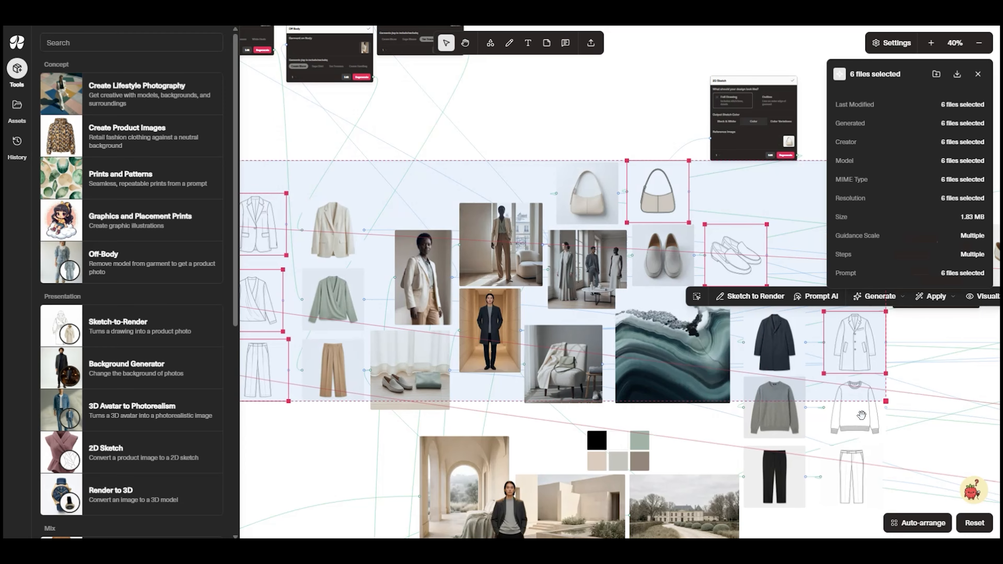
shift+click(862, 416)
shift+click(861, 477)
right_click(859, 477)
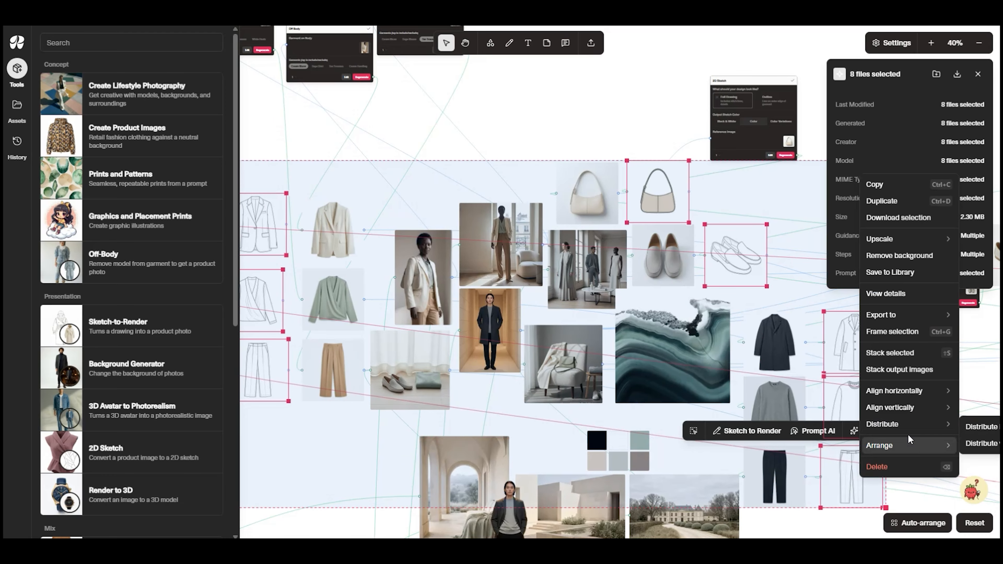
mouse_move(934, 316)
click(972, 318)
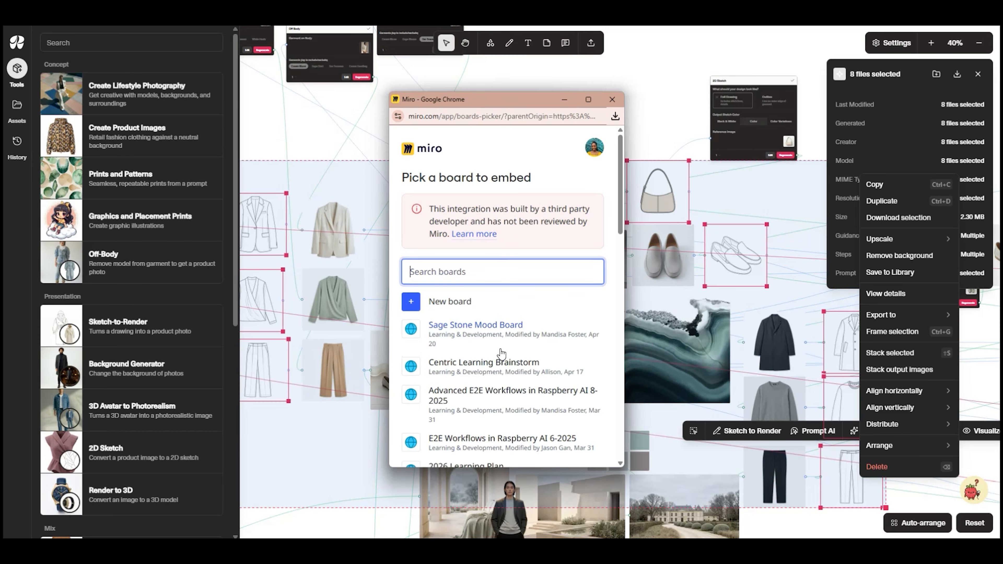
click(501, 328)
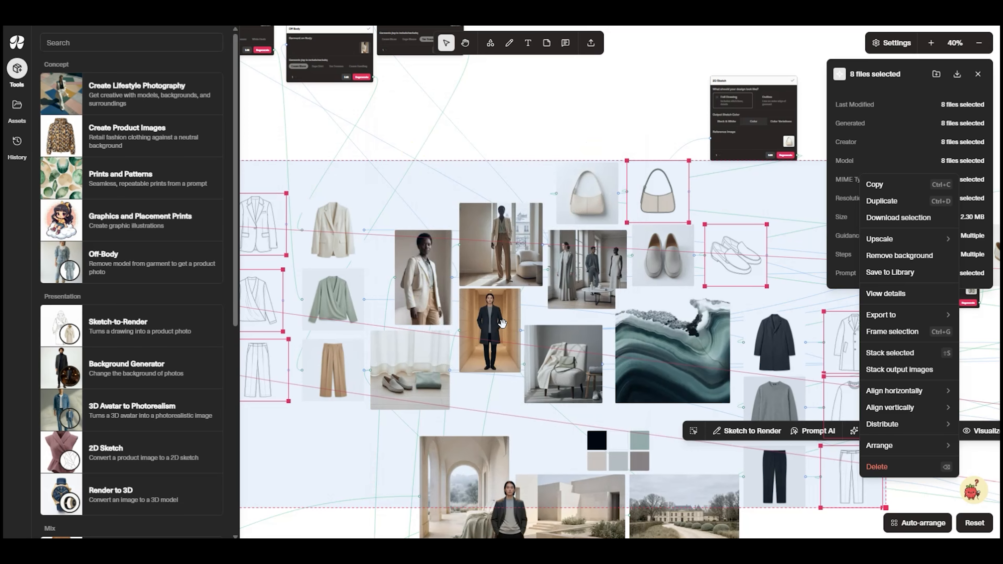
click(556, 149)
Move the handbag's 2D Sketch tool, the Multi View tool and the three-quarter loafers image away from the mood board arrangement
scroll(664, 349, down, 2)
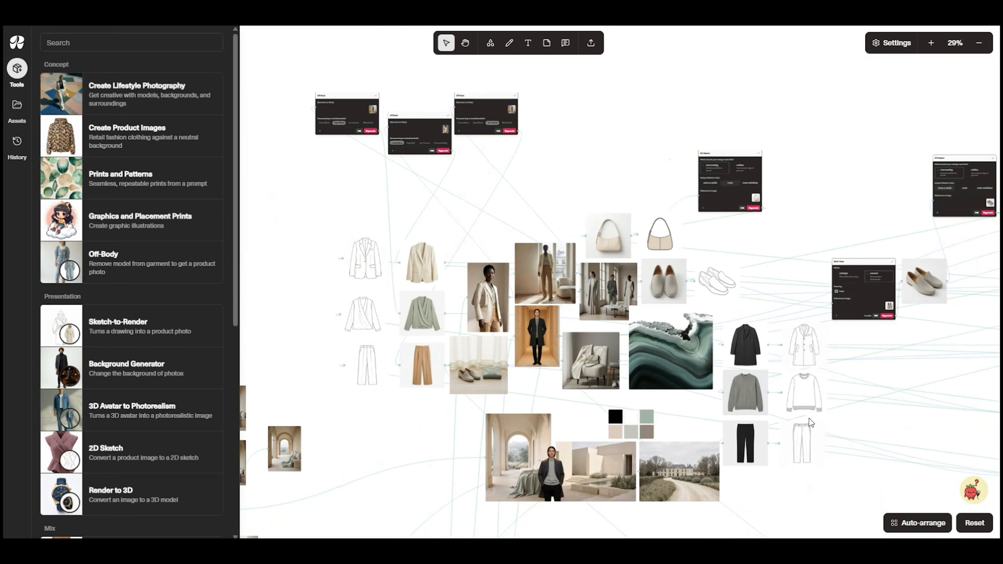
drag(809, 412, 773, 360)
scroll(788, 295, down, 1)
drag(717, 149, 731, 66)
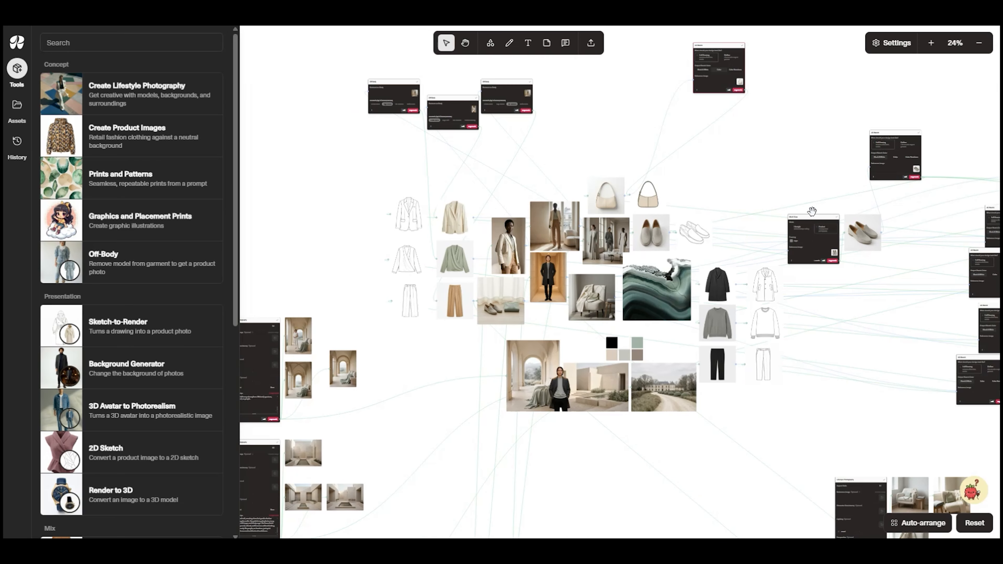
drag(810, 220, 811, 102)
drag(863, 227, 925, 201)
scroll(699, 258, up, 3)
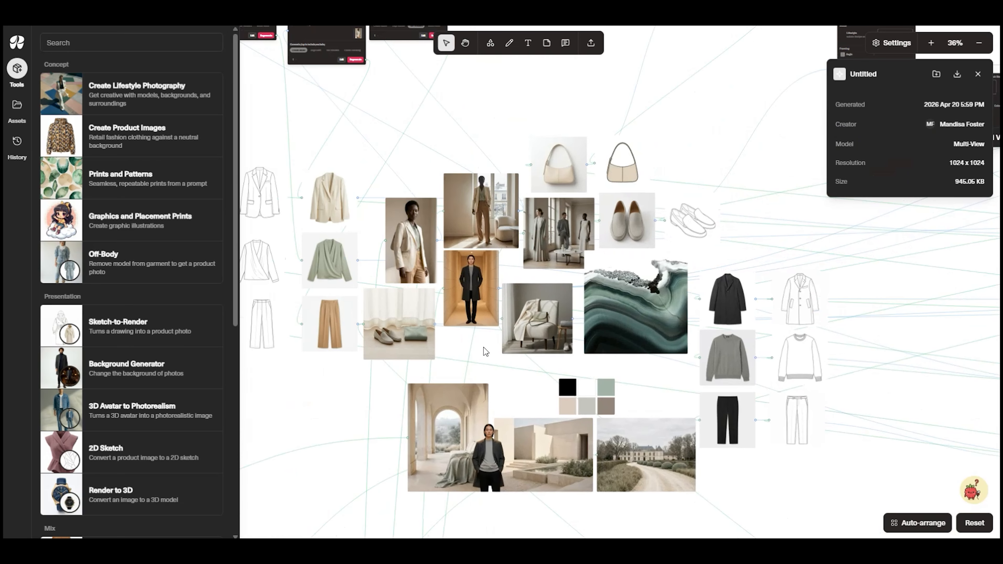
Tighten the layout by shifting the scenery images, color swatches and dark garment columns up and the light garment columns down
drag(397, 164, 672, 340)
click(482, 121)
drag(297, 178, 484, 171)
drag(392, 153, 531, 322)
drag(520, 207, 522, 249)
click(665, 154)
drag(723, 152, 573, 144)
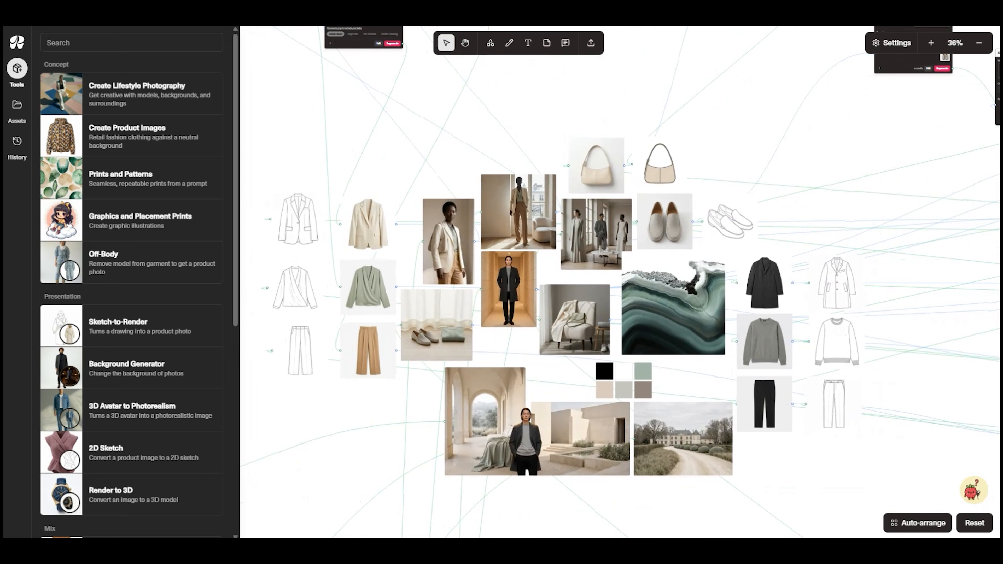
Hide the connection lines to view the board layout without them, and turn them back on
click(883, 48)
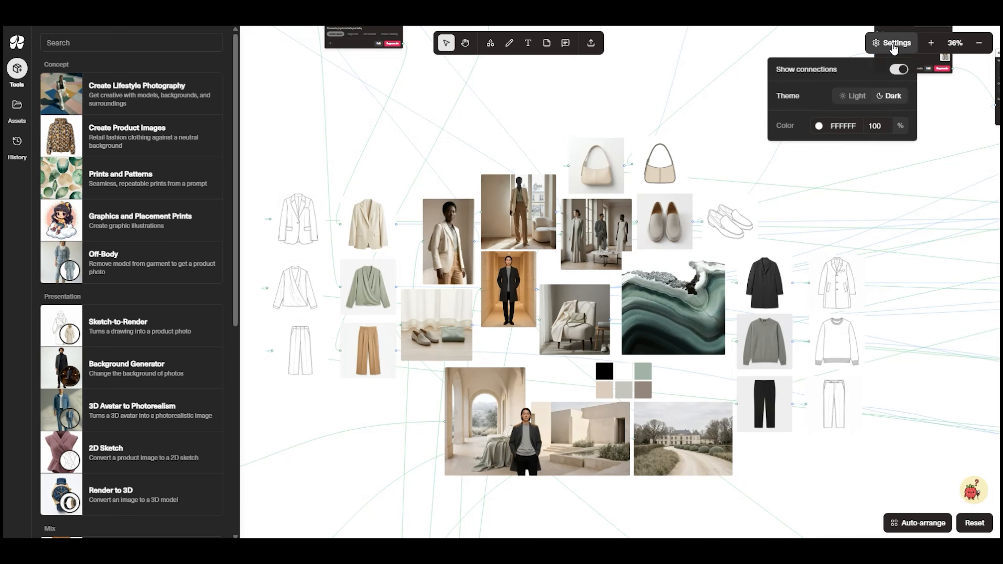
click(897, 70)
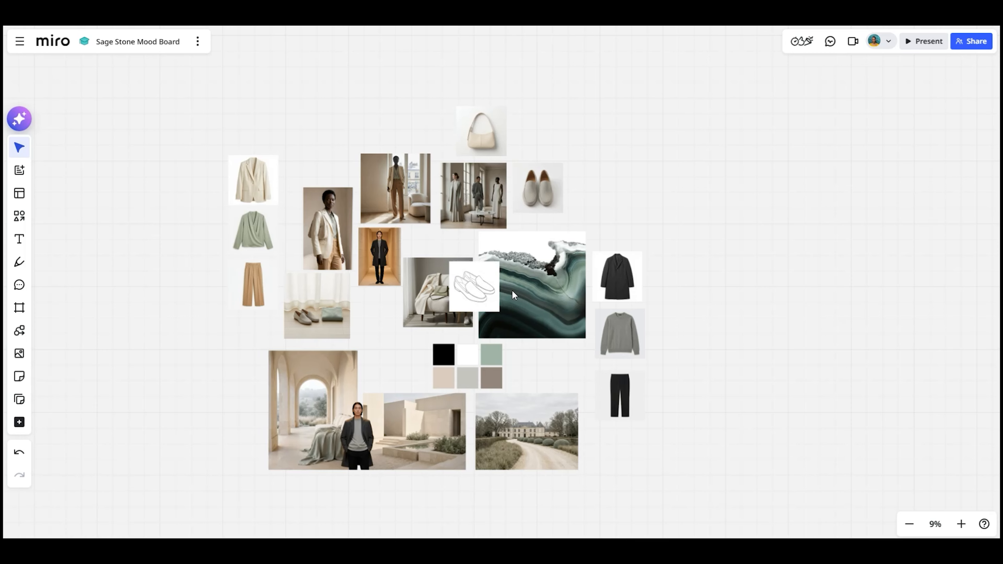
mouse_move(491, 291)
mouse_down()
mouse_move(678, 193)
mouse_move(678, 139)
mouse_move(696, 399)
mouse_up()
drag(489, 289, 693, 336)
drag(488, 295, 689, 287)
mouse_move(490, 291)
mouse_down()
mouse_move(216, 288)
mouse_move(211, 178)
mouse_up()
click(692, 154)
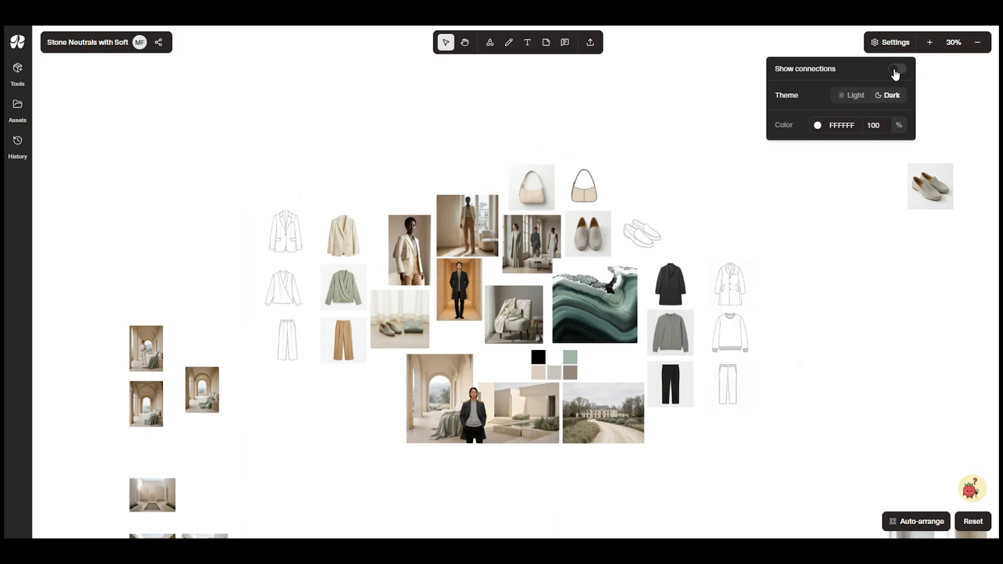
click(895, 71)
Add a Prints and Patterns tool in the empty canvas area below the mood board, beside the Lifestyle Photography tools
drag(702, 467, 623, 250)
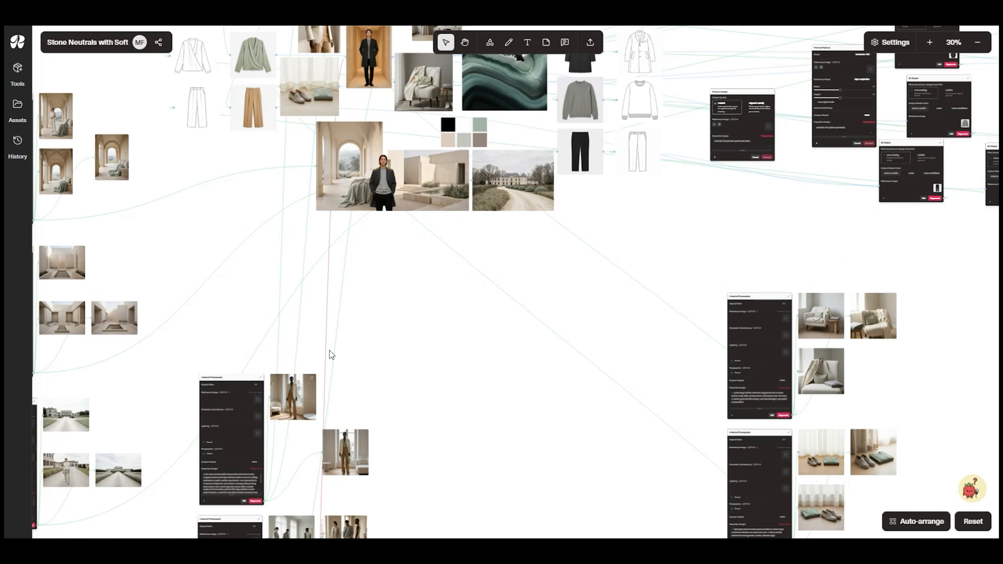
scroll(454, 312, down, 2)
scroll(454, 313, right, 2)
drag(452, 314, 302, 194)
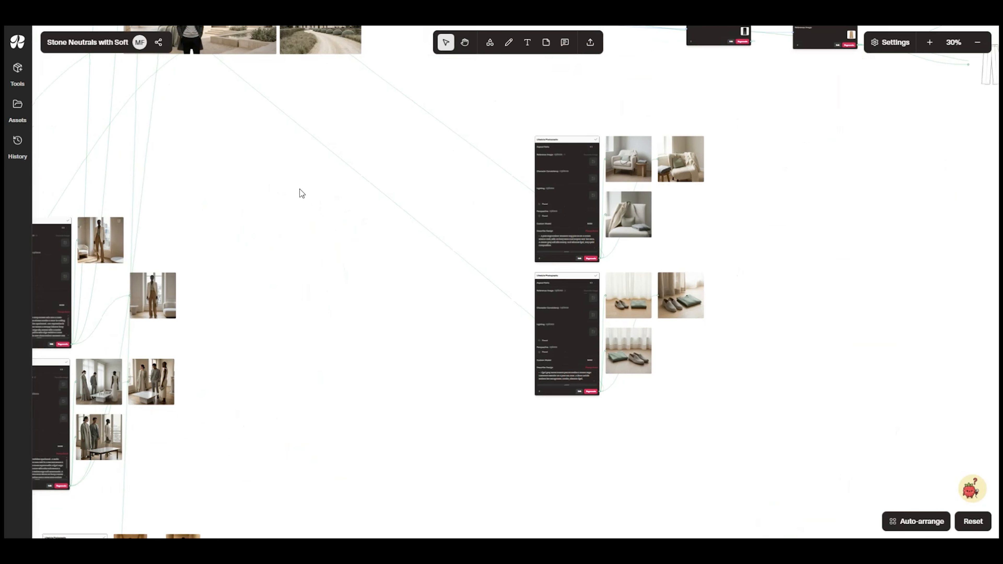
click(24, 73)
drag(75, 184, 284, 184)
drag(371, 177, 285, 162)
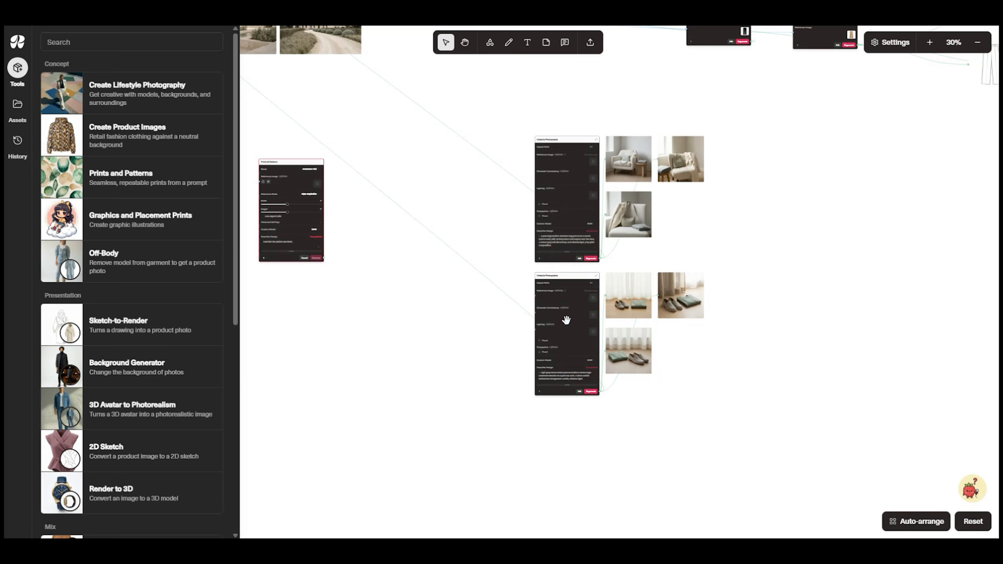
Generate four seamless tonal marble-inspired prints in soft beige, grey and off-white with muted sage veining and fluid organic movement, polished and understated
scroll(359, 302, up, 7)
drag(328, 233, 761, 385)
click(641, 313)
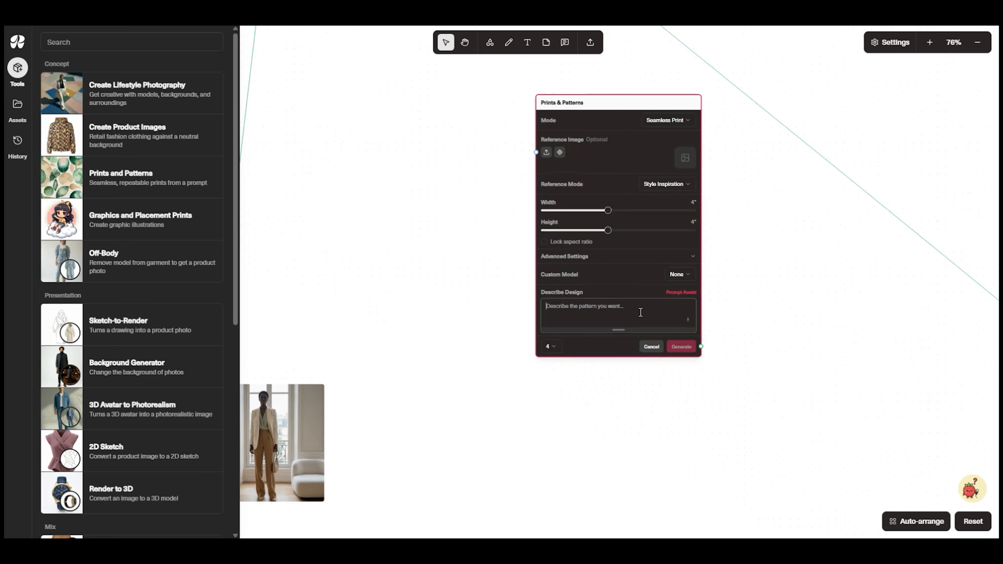
text(A tonal marble-inspired print in soft beige, grey, and off-white with hints of muted sage woven through the veining. Fluid organic movement, polished and understated.)
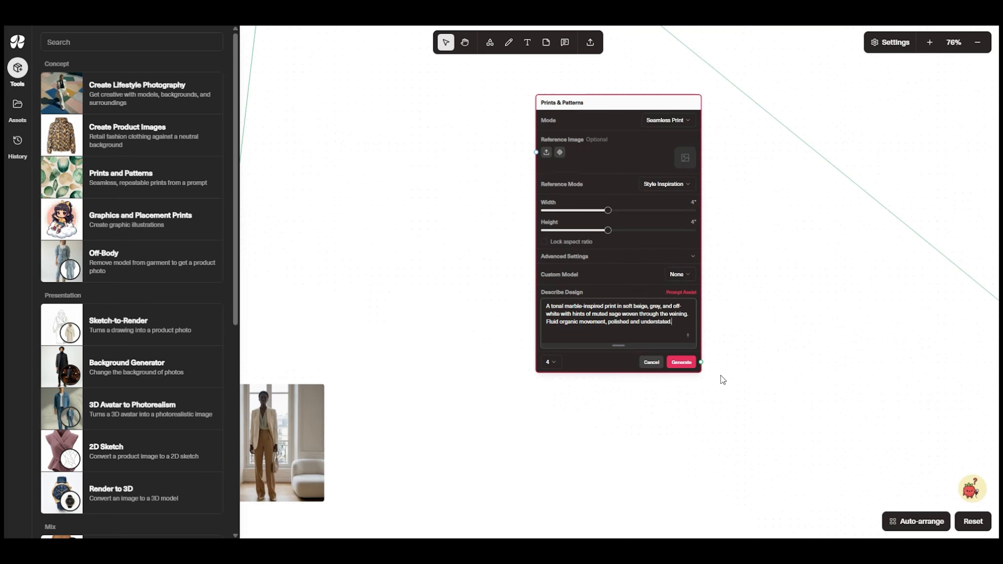
click(681, 364)
drag(848, 375, 738, 386)
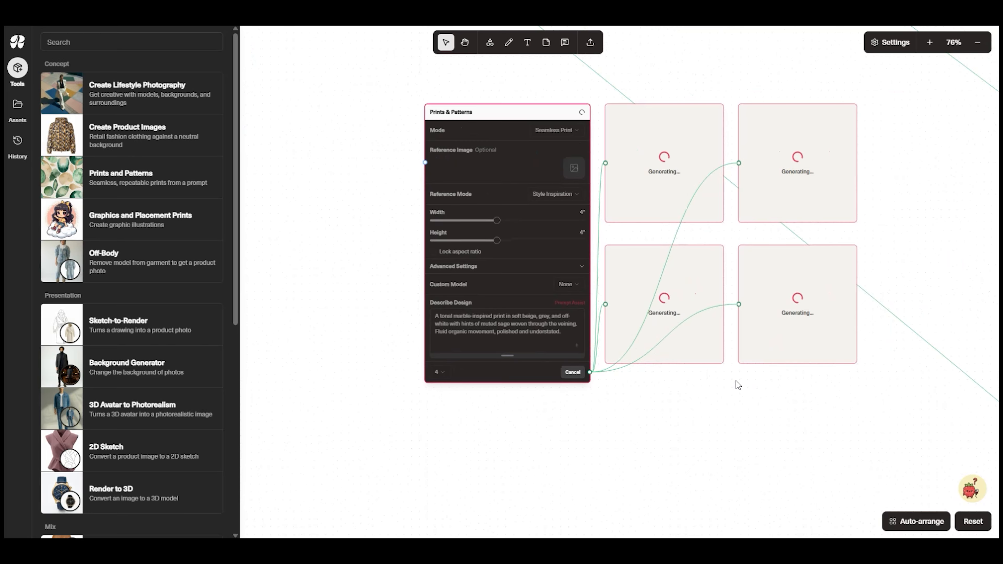
Add a second Prints and Patterns tool below and generate four soft watercolor wash prints in sage, ivory and pale stone with blurred edges
scroll(736, 381, down, 1)
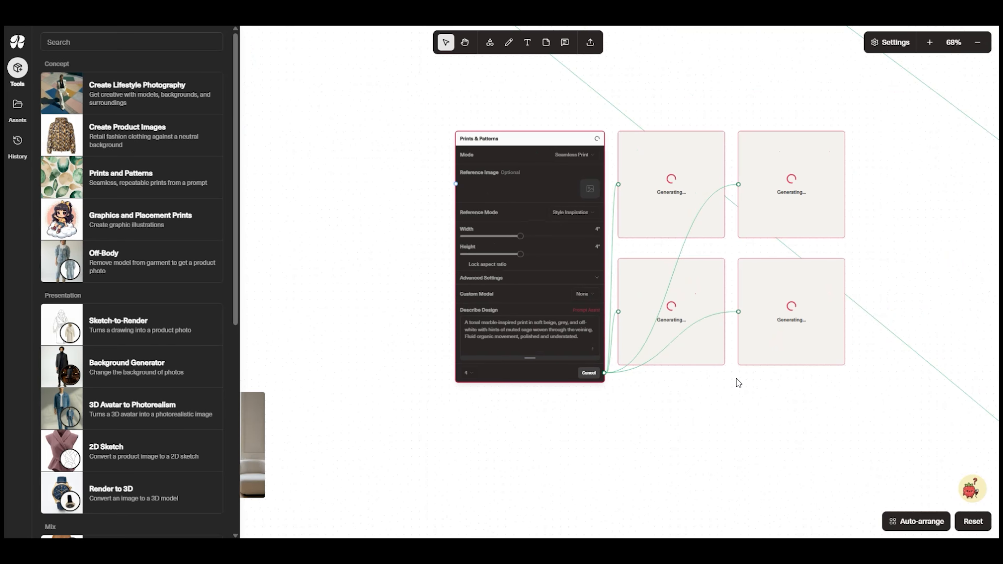
drag(737, 378, 656, 186)
drag(152, 176, 476, 294)
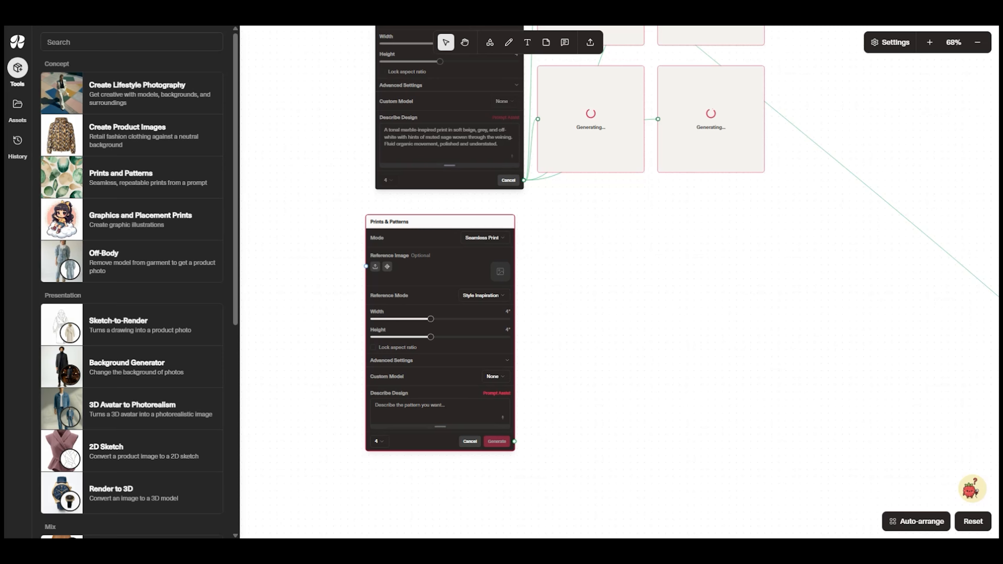
click(448, 418)
text(A soft watercolor wash print in sage, ivory, and pale stone. Blurred edges and layered transparency, calm and atmospheric.)
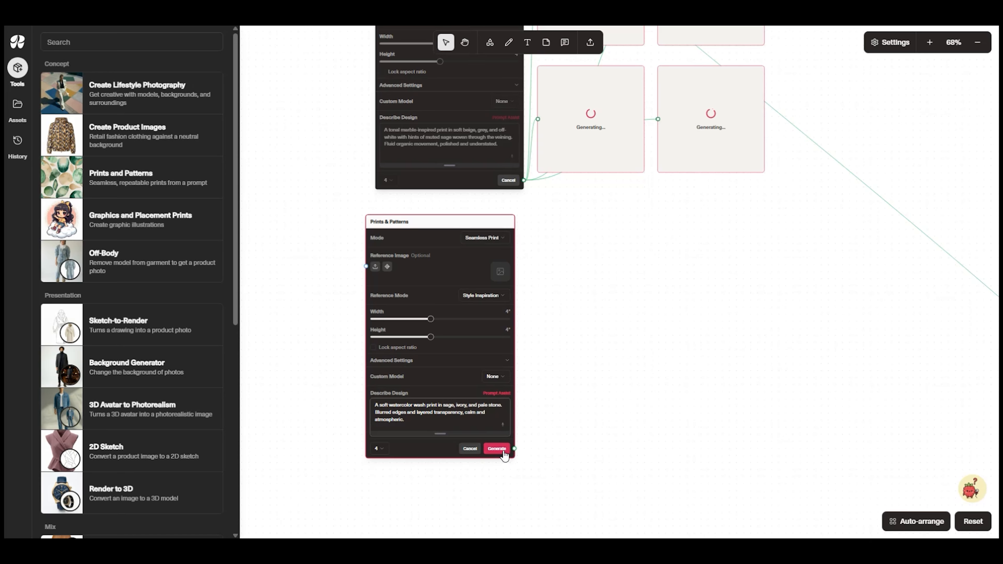
click(503, 451)
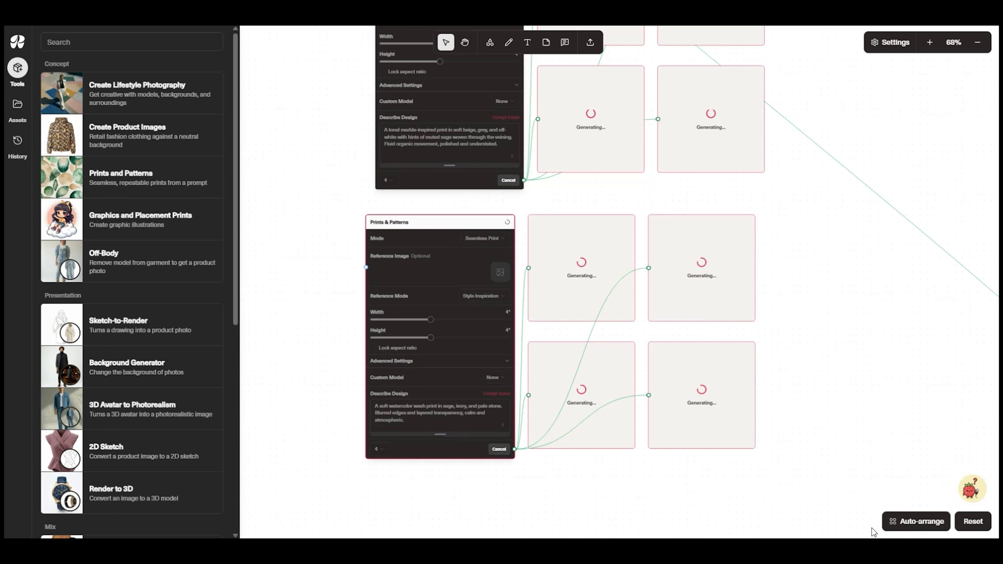
Add a third Prints and Patterns tool and generate four minimal linear prints in light grey and sage with fine architectural lines and generous negative space
drag(746, 482, 723, 417)
right_click(724, 417)
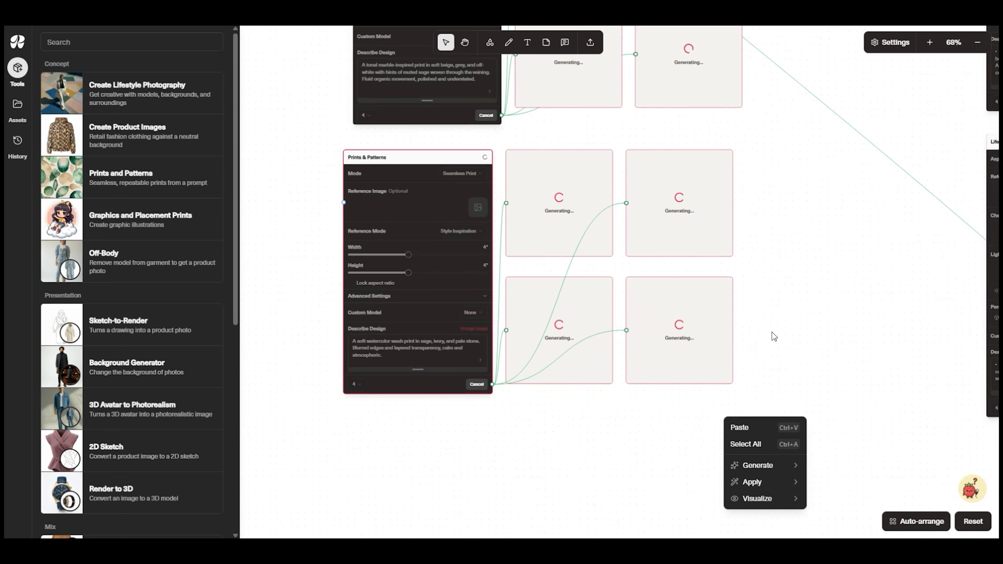
scroll(775, 325, down, 5)
drag(100, 176, 395, 324)
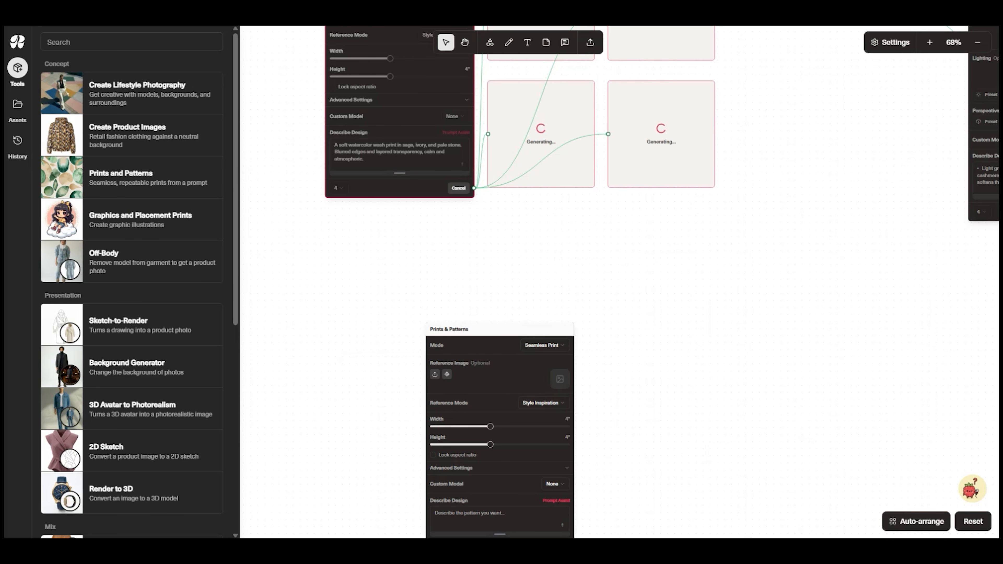
click(468, 516)
text(A minimal linear print in light grey and sage with fine architectural lines and generous negative space. Clean and refined.)
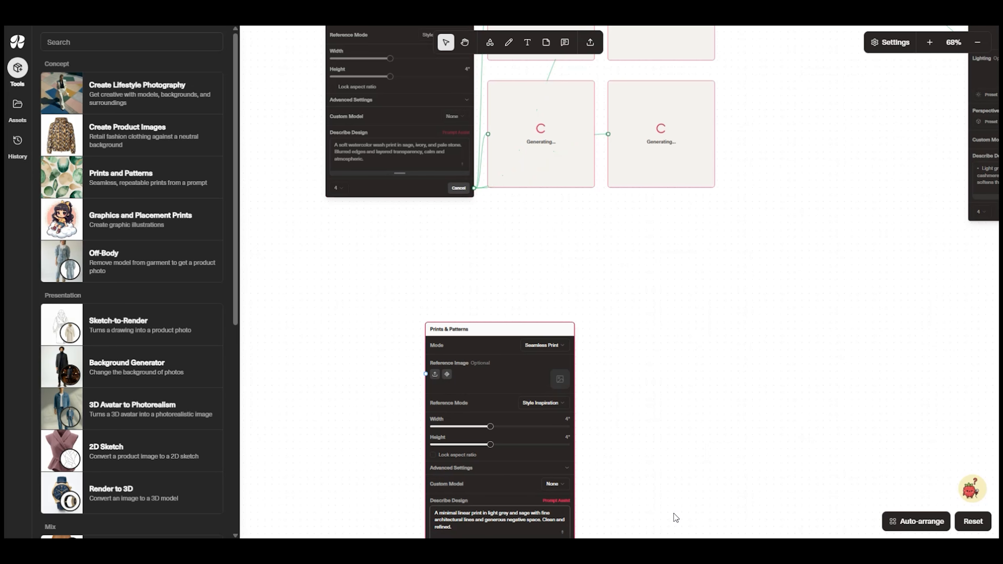
drag(672, 515, 638, 410)
click(521, 452)
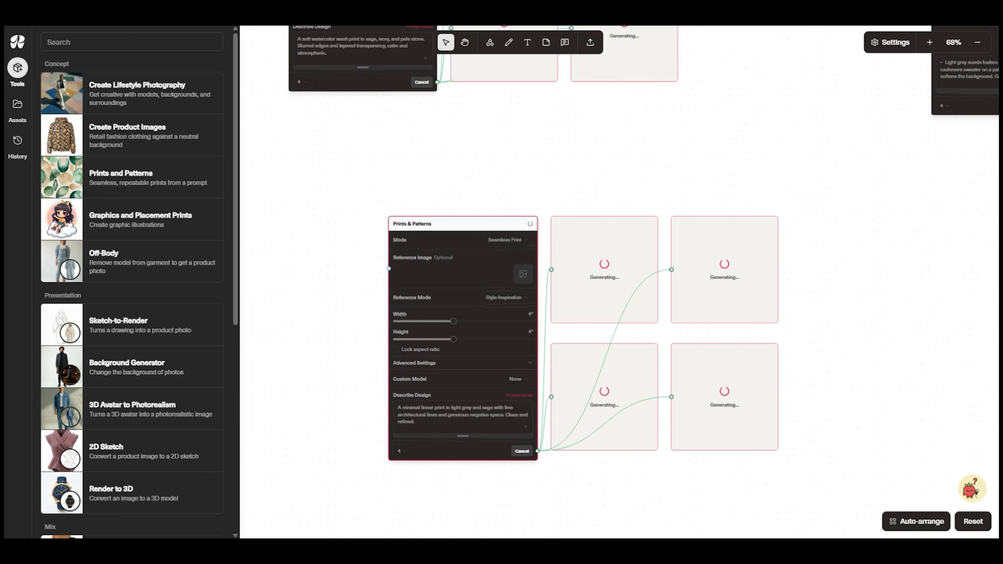
Inspect the generated marble prints and preview the tiling of the wavy grey one in the upper row
scroll(672, 355, down, 4)
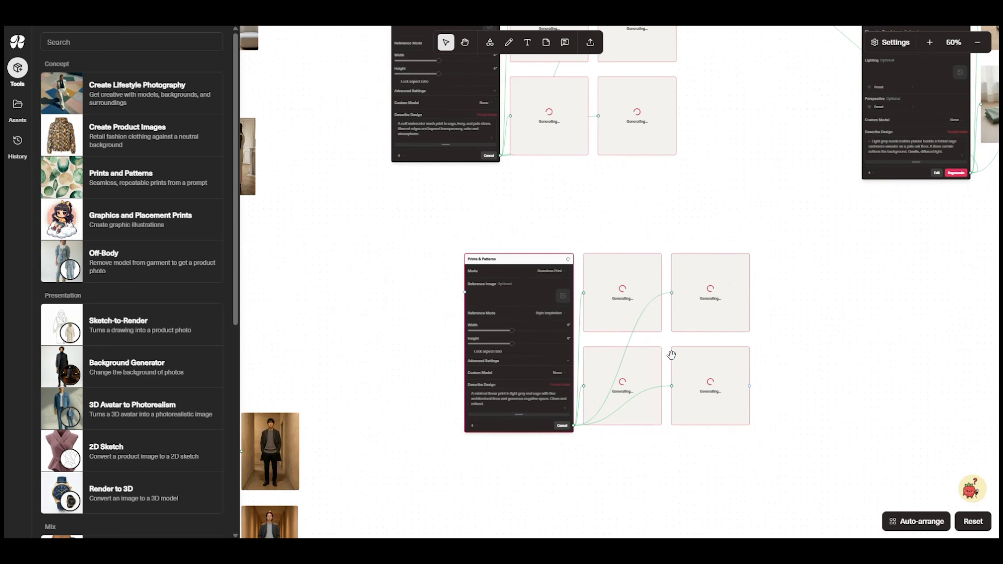
scroll(603, 286, up, 9)
drag(520, 325, 565, 469)
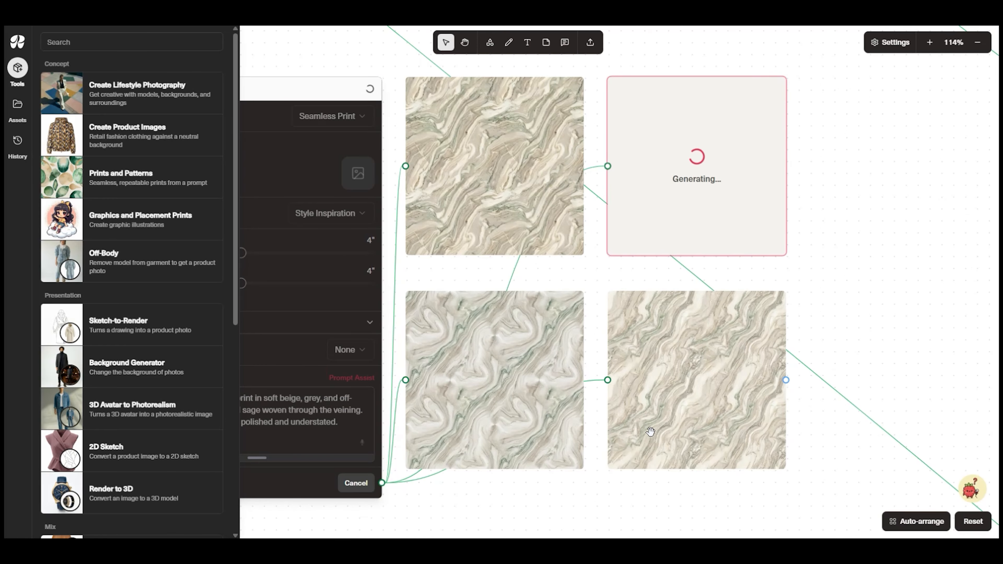
click(668, 382)
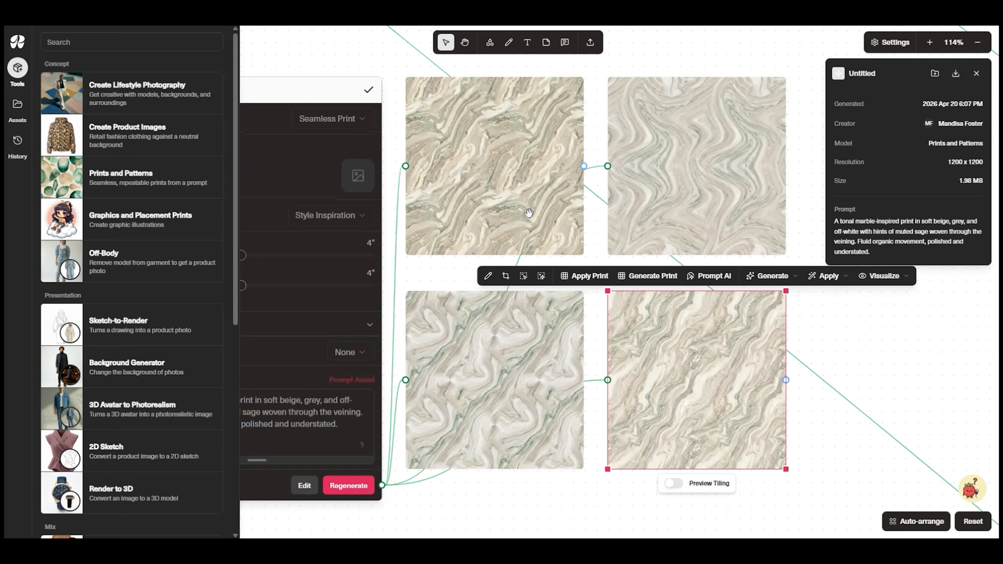
click(746, 164)
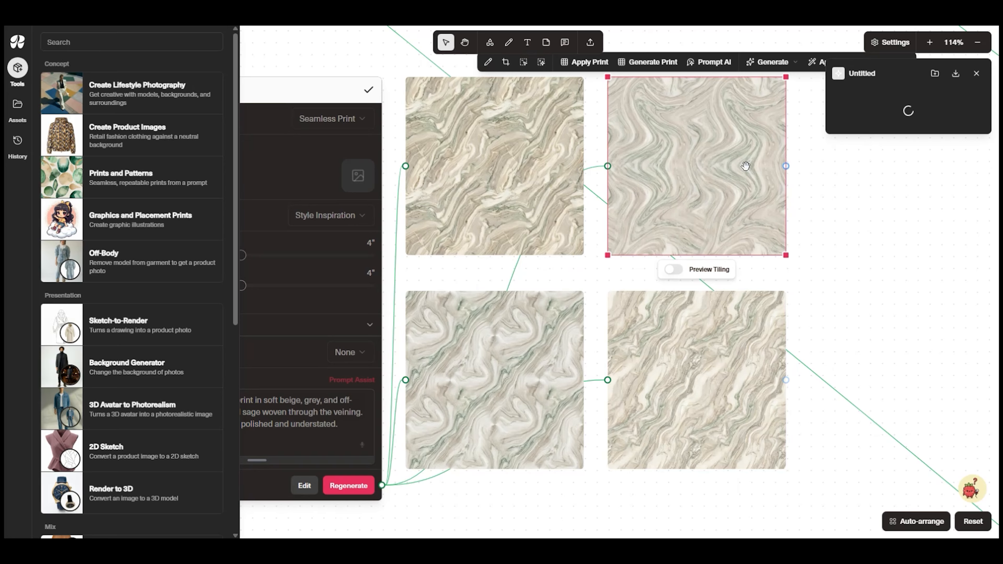
click(674, 270)
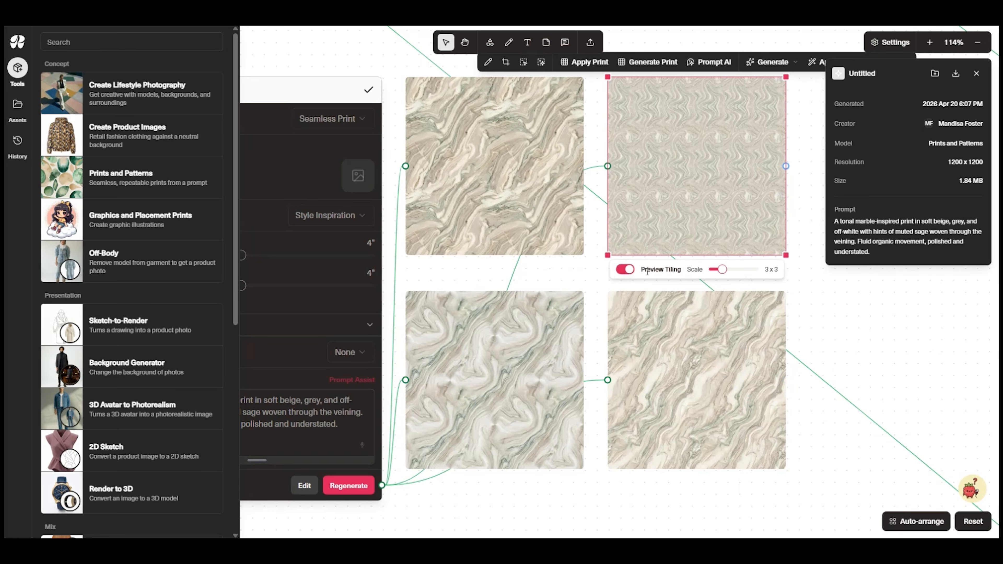
click(625, 270)
Move the lower-row marble print with beige diagonal veining beside the arch image on the mood board and export it to Miro
right_click(772, 364)
scroll(795, 455, down, 8)
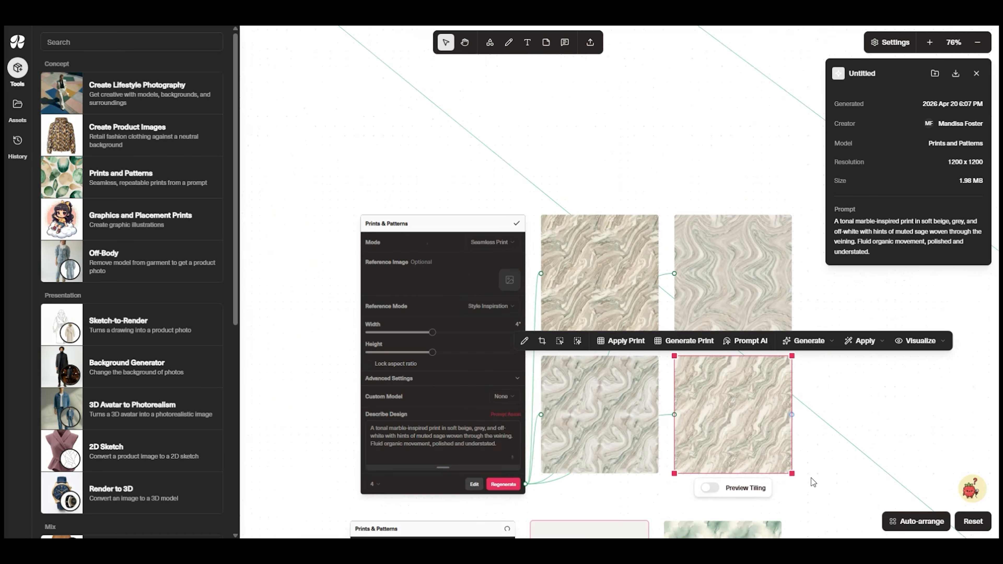
drag(795, 455, 556, 252)
right_click(551, 251)
mouse_move(600, 418)
click(674, 415)
click(614, 99)
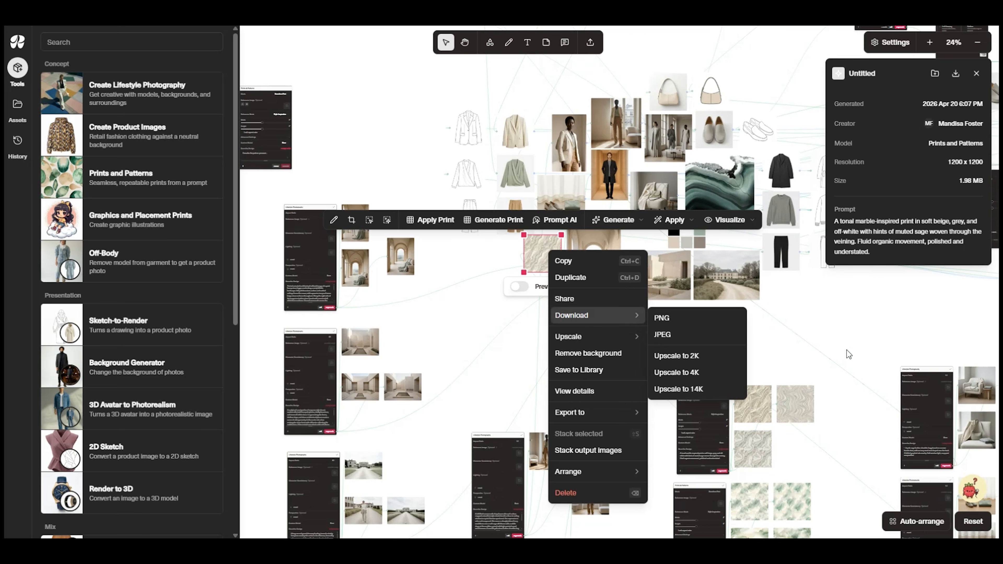
Preview the tiling of two of the sage watercolor wash prints for comparison
scroll(707, 373, up, 5)
scroll(707, 373, up, 1)
click(708, 375)
click(699, 451)
click(649, 451)
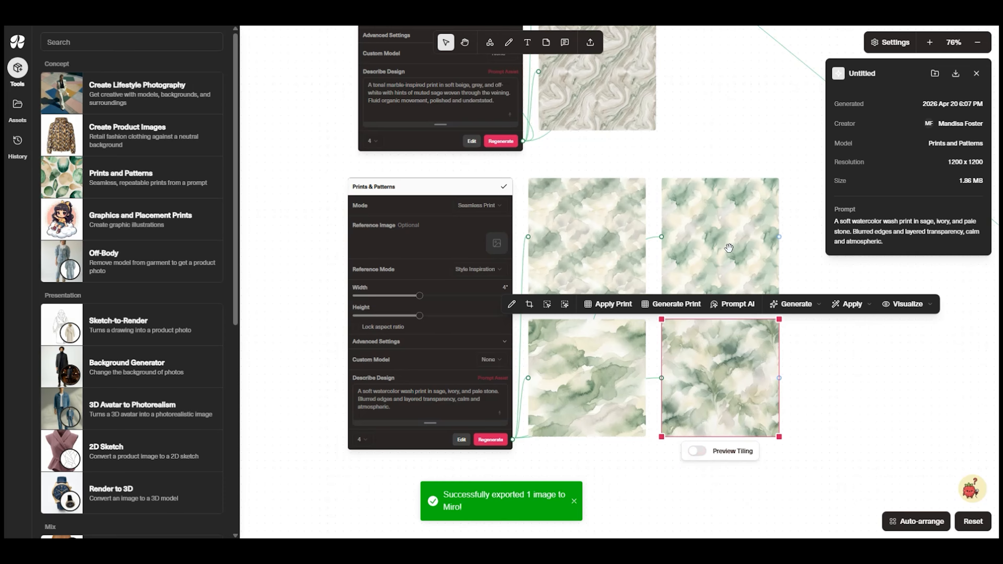
click(707, 257)
click(698, 309)
click(649, 310)
Move the first sage watercolor wash print onto the mood board, below the marble print
scroll(804, 337, down, 8)
scroll(804, 338, up, 2)
drag(775, 383, 491, 100)
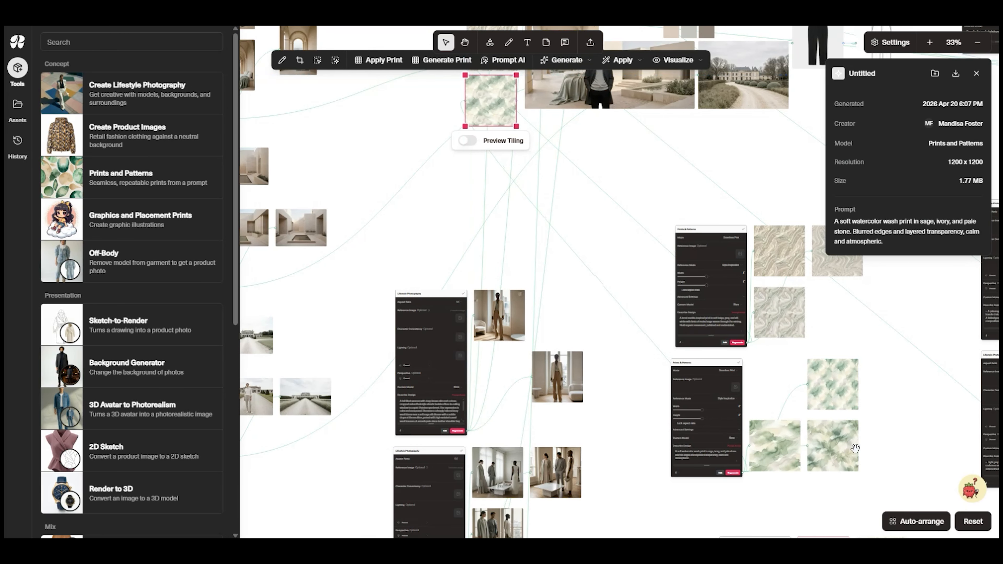
Compare the remaining generated prints by previewing their tiling, including the minimal linear ones
scroll(864, 443, down, 5)
scroll(797, 370, up, 8)
scroll(742, 308, up, 3)
click(770, 245)
click(512, 485)
click(479, 528)
click(431, 529)
click(808, 220)
click(703, 290)
click(656, 306)
click(672, 253)
click(655, 291)
Place one minimal linear print on the mood board above the black coat, beside the loafer sketch, and enlarge it
scroll(830, 525, down, 6)
drag(779, 376, 795, 78)
drag(796, 78, 541, 193)
scroll(571, 446, down, 6)
drag(594, 289, 723, 315)
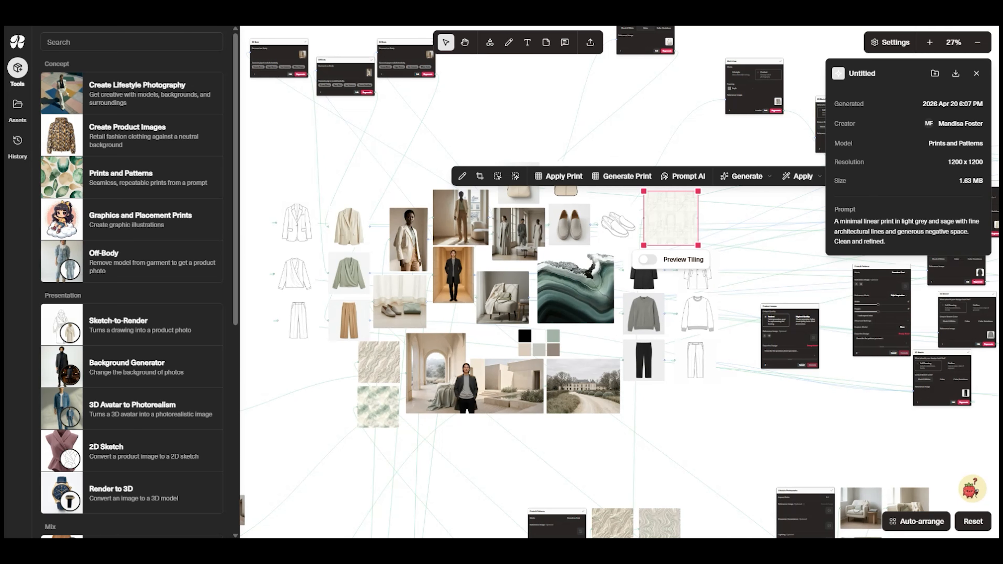
Hide the canvas connections and export the marble, watercolor and linear prints together to the Sage Stone Mood Board in Miro
click(892, 43)
click(896, 73)
click(392, 363)
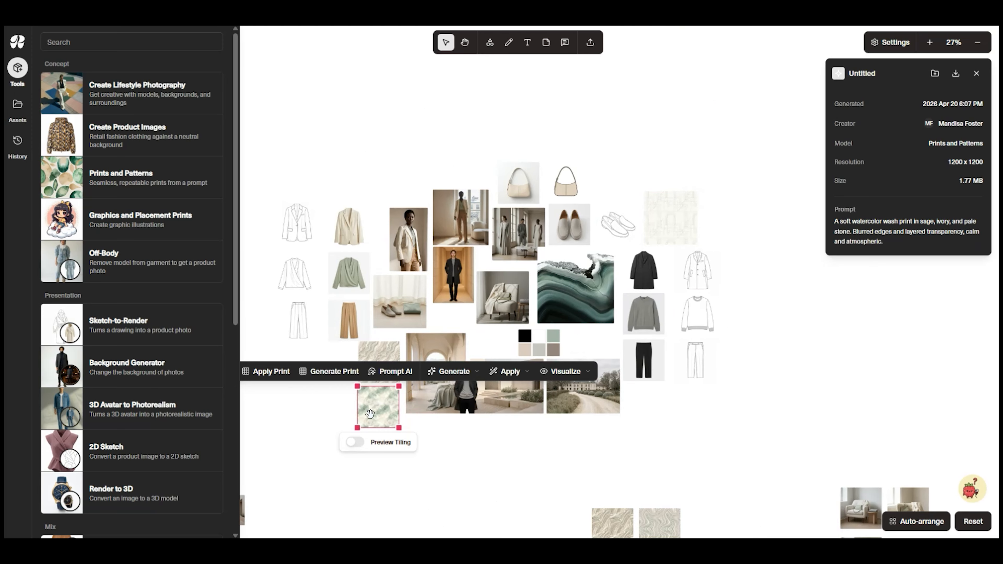
shift+click(377, 412)
shift+click(676, 218)
right_click(688, 220)
mouse_move(730, 360)
click(815, 364)
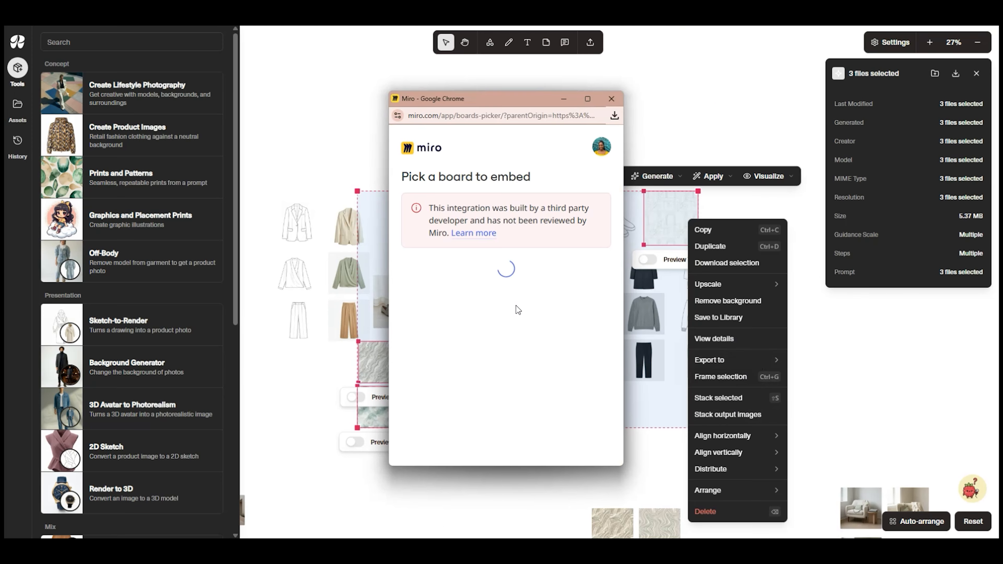
click(516, 306)
In Miro, move the loafer and handbag sketches closer to their photos and place the linear print, enlarged, beside them
click(806, 324)
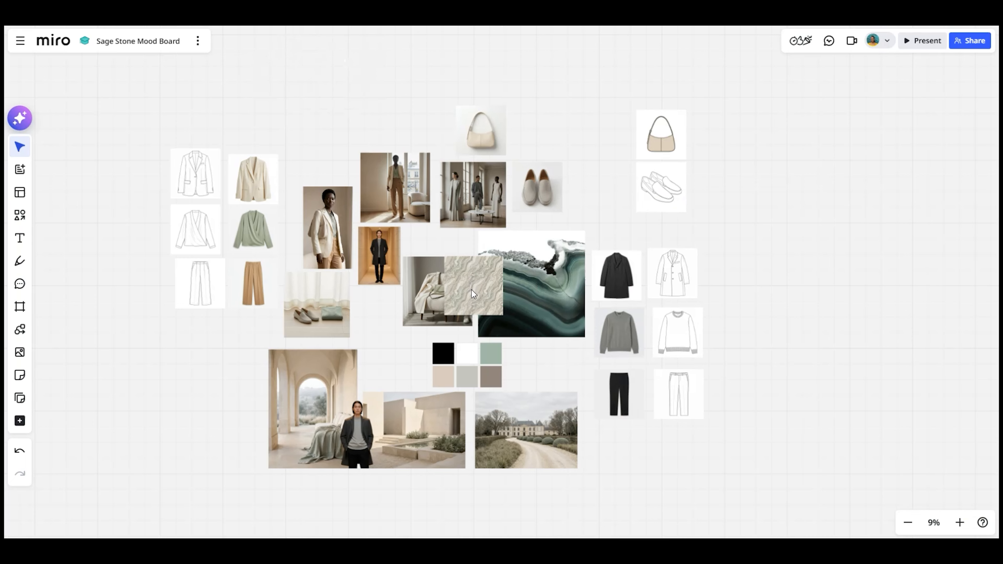
mouse_move(473, 287)
mouse_down()
mouse_move(230, 439)
mouse_move(640, 164)
mouse_move(759, 155)
mouse_up()
drag(661, 186, 596, 197)
drag(661, 136, 593, 132)
drag(751, 155, 648, 138)
drag(687, 168, 729, 209)
Move the marble print below the trousers sketch and photo, and undo and redo the last three board changes
drag(474, 287, 208, 348)
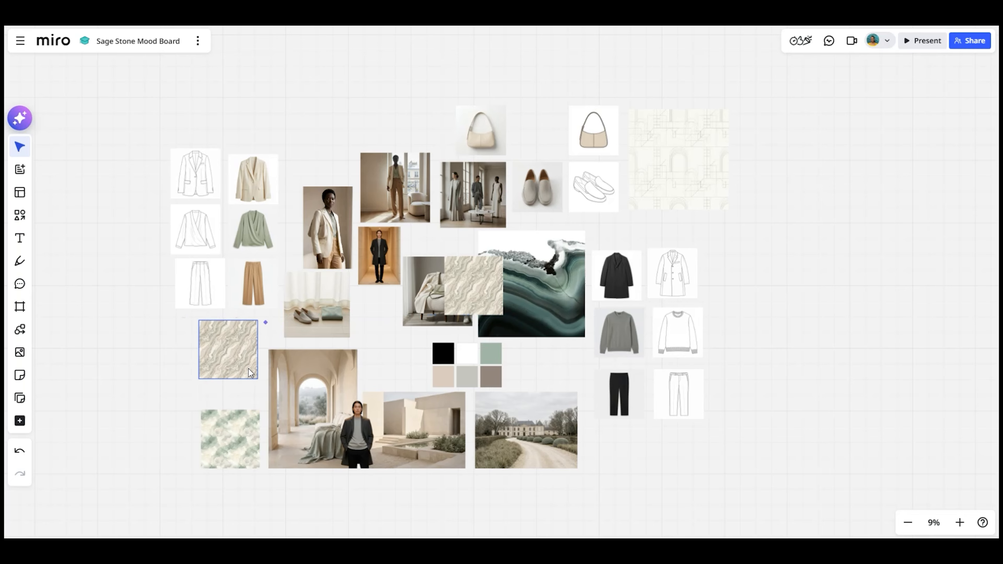
key(ctrl+z)
key(ctrl+z)
key(ctrl+z)
key(ctrl+shift+z)
key(ctrl+shift+z)
key(ctrl+shift+z)
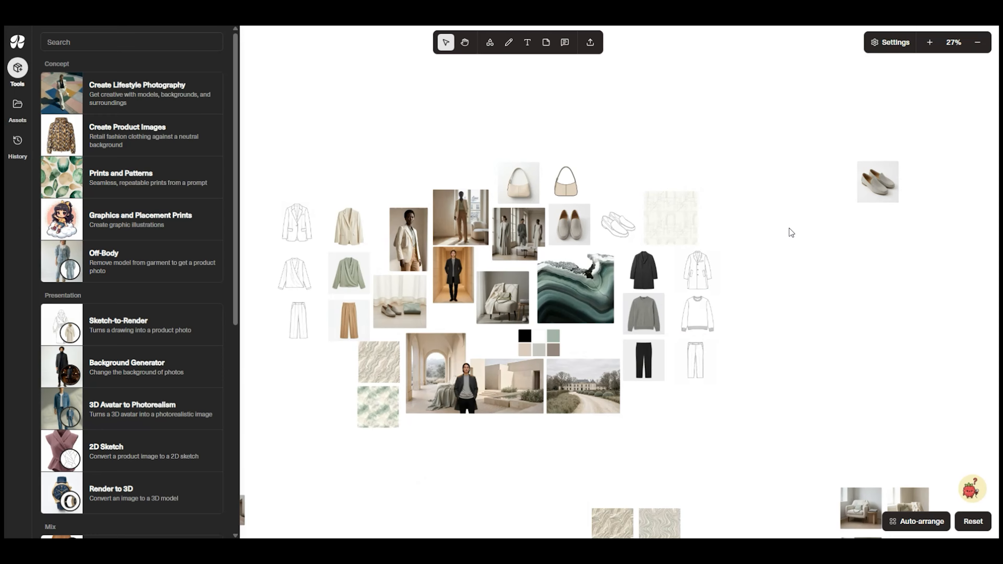
Return to the Raspberry AI canvas and review the mood board's lifestyle images, garments, sketches and prints up close
click(892, 42)
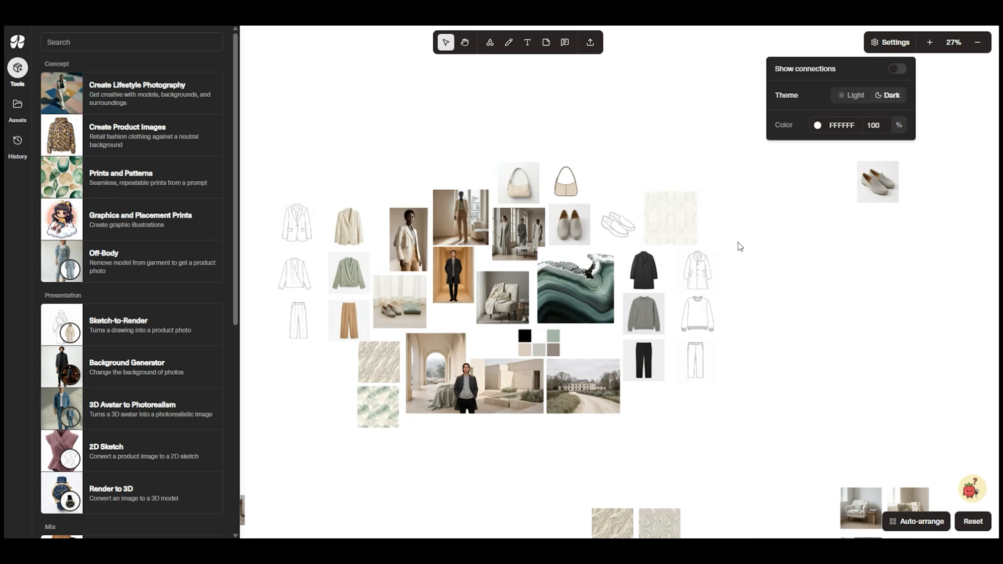
scroll(739, 242, down, 2)
drag(605, 165, 633, 171)
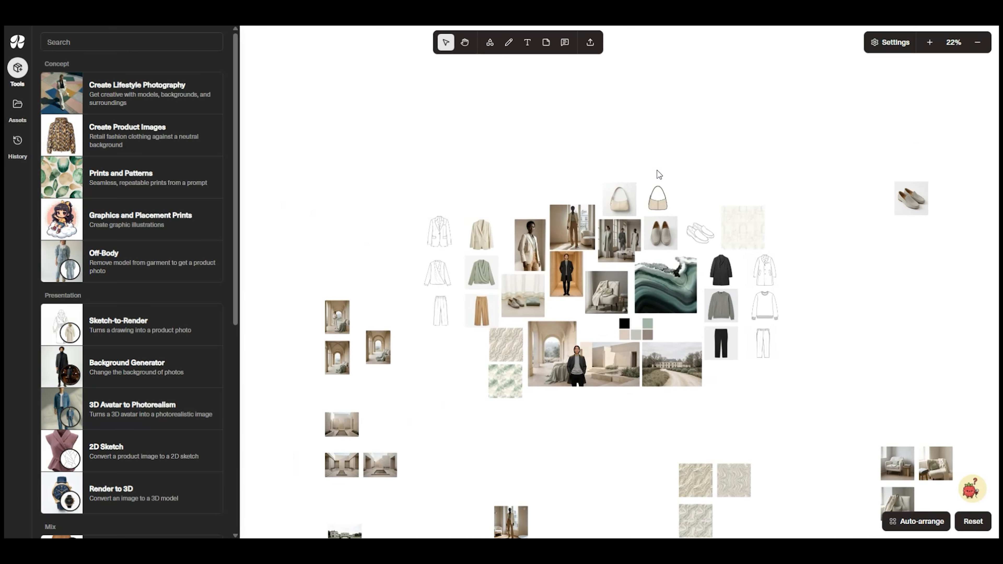
scroll(650, 435, up, 5)
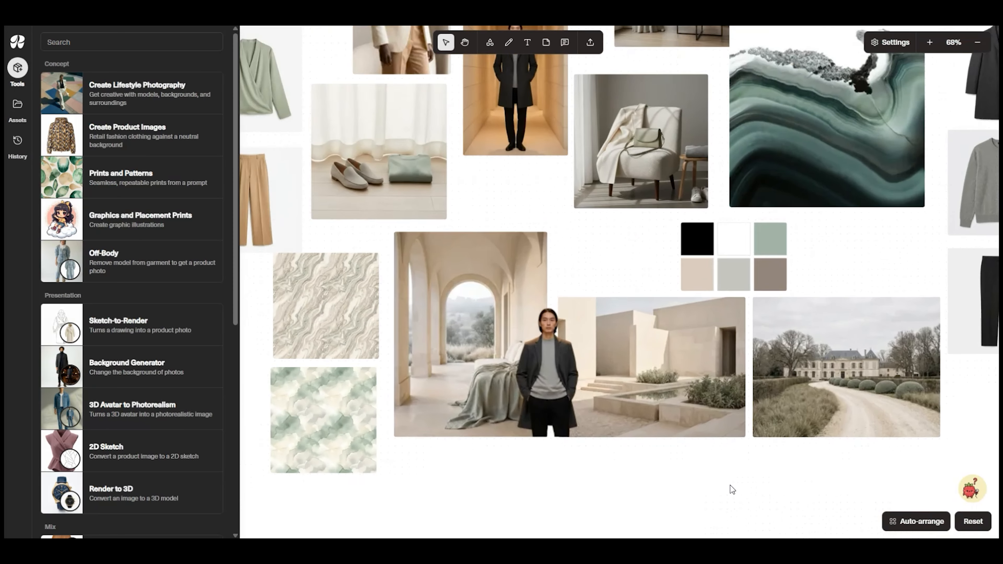
scroll(731, 485, up, 1)
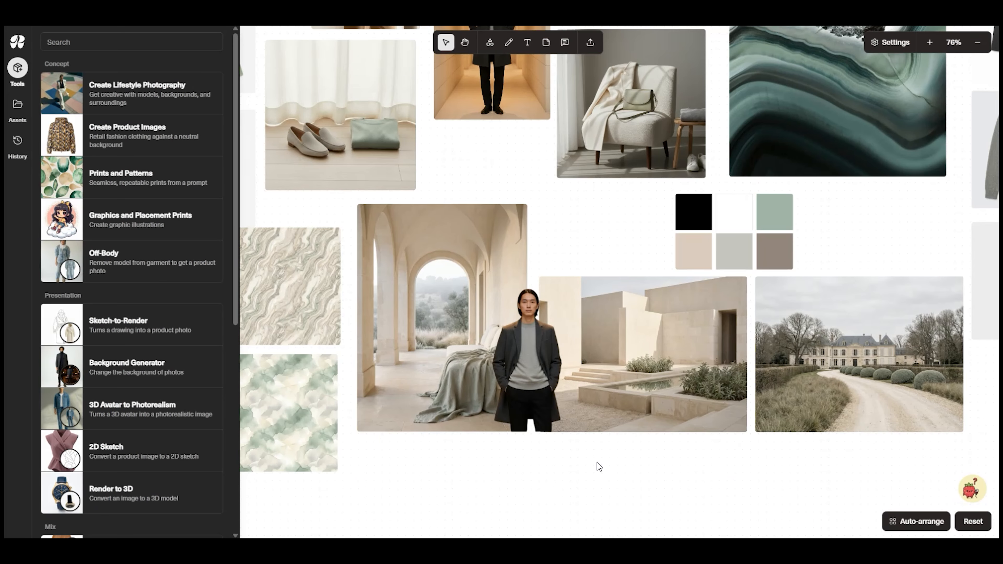
drag(597, 462, 583, 524)
drag(524, 214, 558, 474)
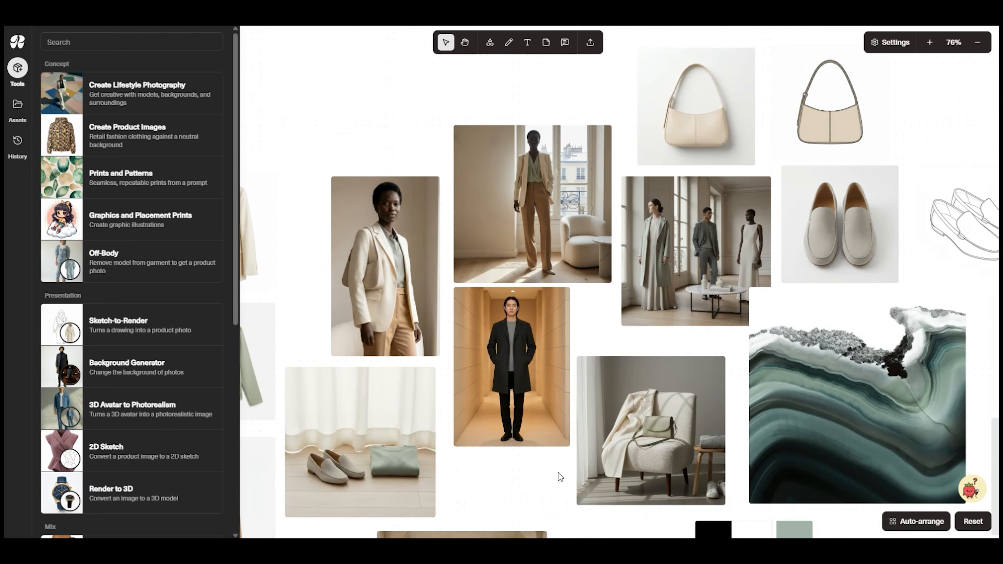
mouse_move(693, 488)
mouse_down()
mouse_move(702, 478)
mouse_move(1000, 427)
mouse_up()
drag(789, 435, 834, 444)
mouse_move(717, 341)
mouse_down()
mouse_move(679, 176)
mouse_move(658, 20)
mouse_up()
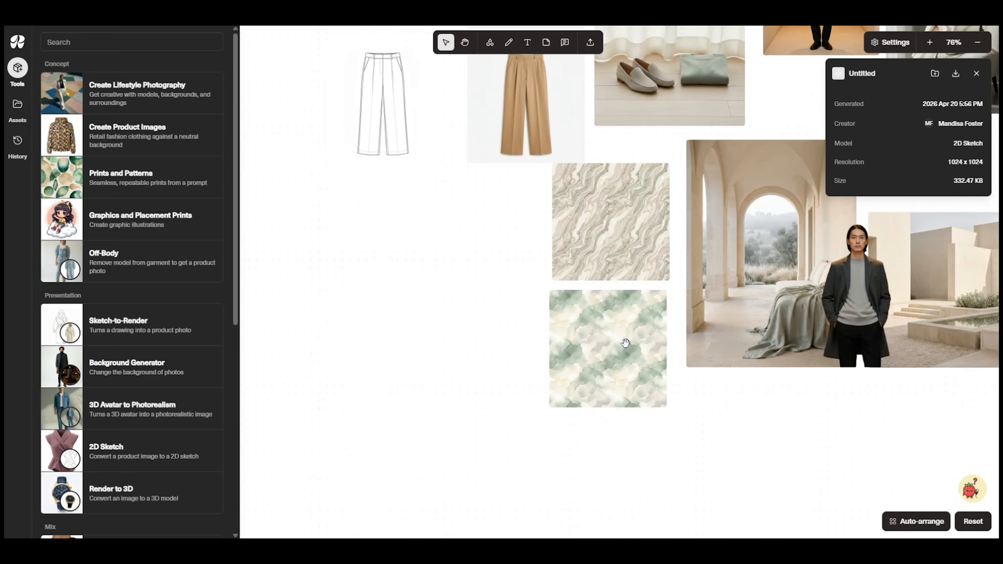
scroll(778, 310, down, 3)
drag(807, 278, 667, 454)
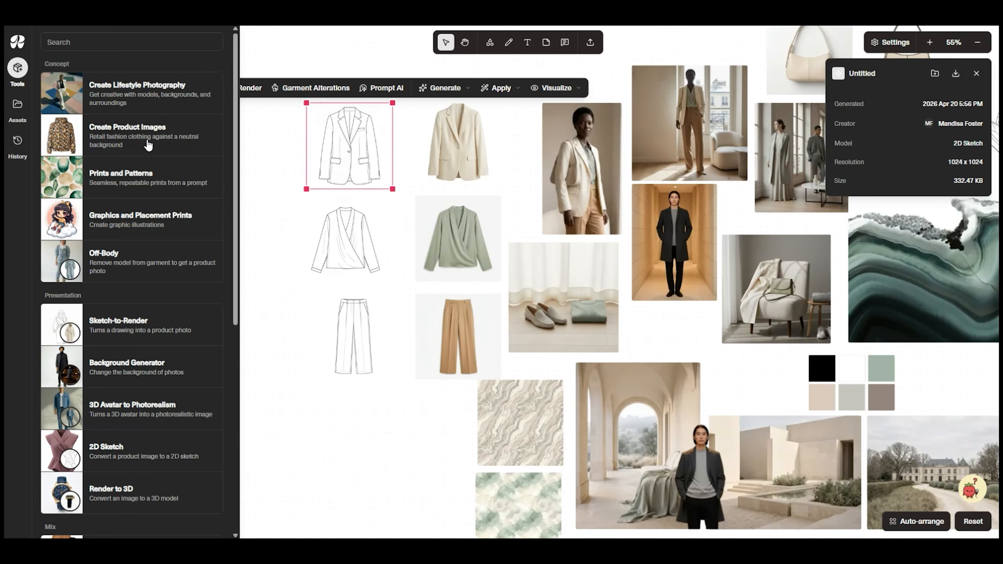
Show the canvas connections and examine the Lifestyle Photography tools and generated images linked to the mood board
click(891, 46)
click(898, 70)
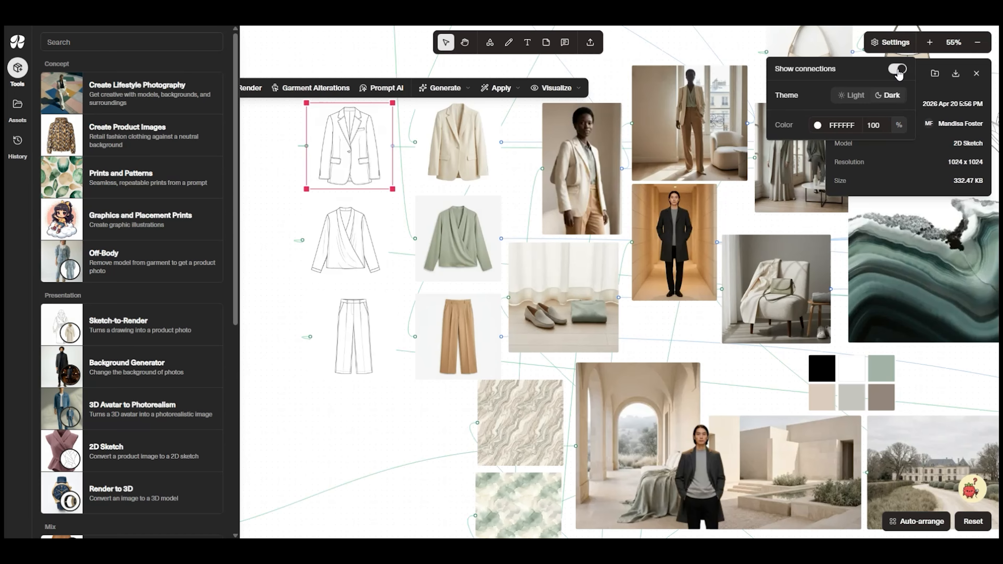
scroll(533, 253, down, 4)
drag(359, 284, 737, 215)
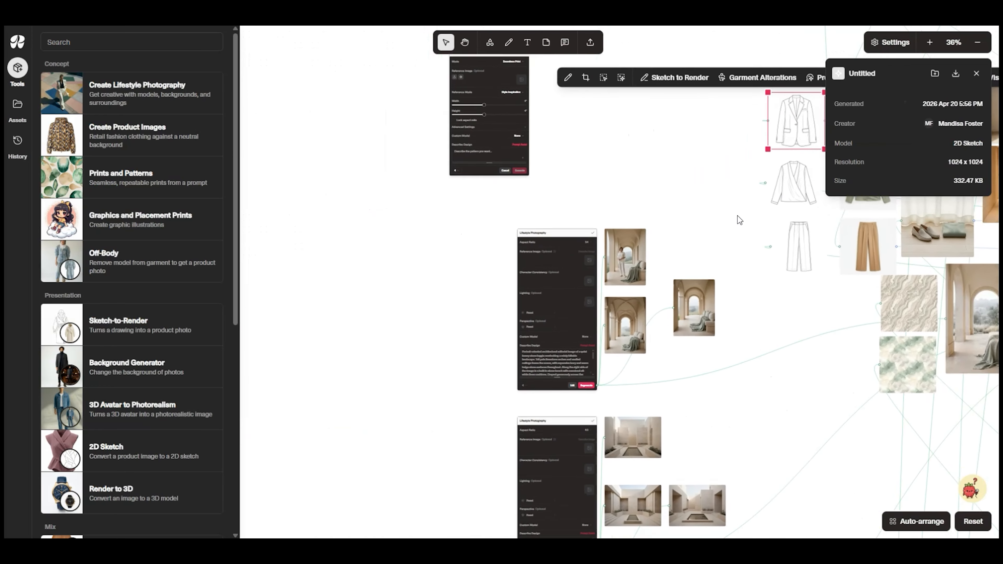
scroll(742, 312, down, 5)
scroll(733, 271, up, 4)
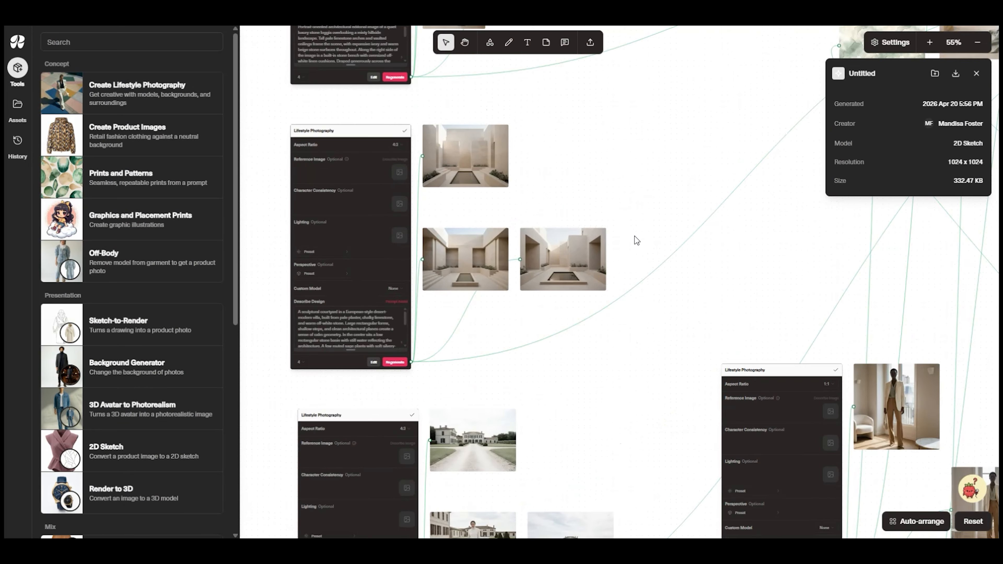
scroll(635, 240, down, 5)
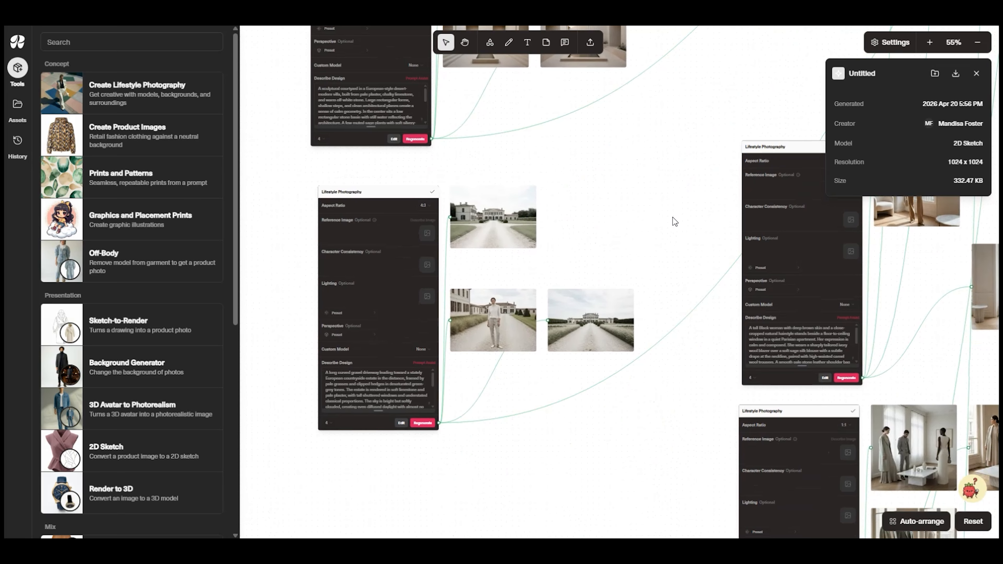
drag(722, 337, 360, 174)
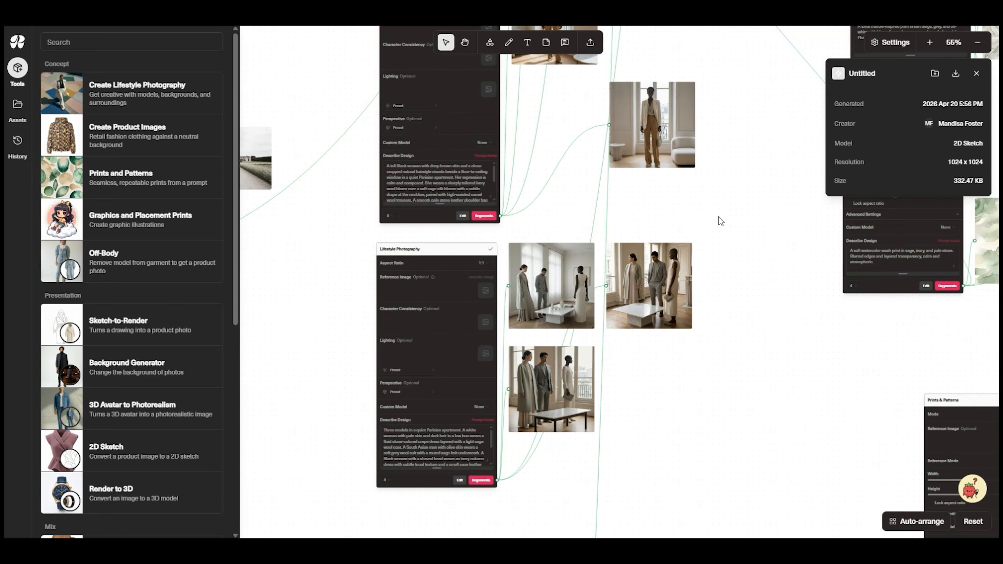
scroll(702, 221, down, 4)
drag(679, 144, 549, 507)
scroll(615, 218, down, 4)
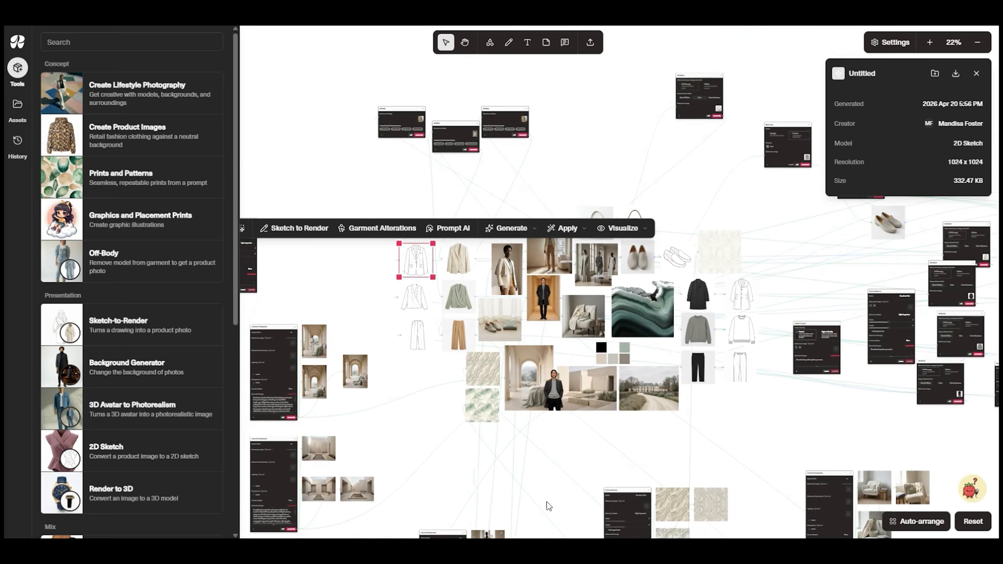
Examine the mood board's garments, accessories, sketches and linear print with their connections shown
scroll(479, 447, up, 7)
mouse_move(434, 273)
mouse_down()
mouse_move(450, 303)
mouse_move(446, 432)
mouse_move(594, 467)
mouse_up()
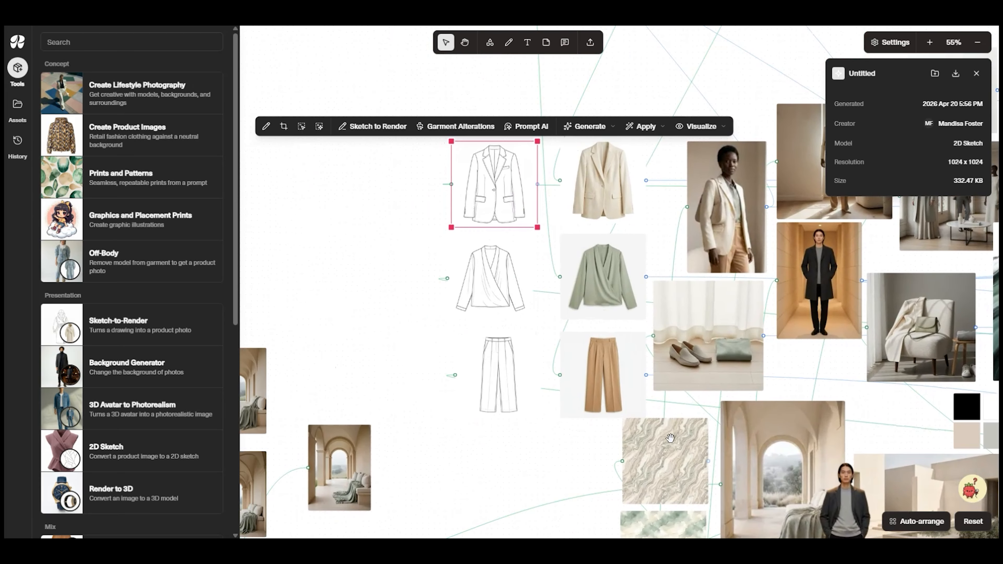
drag(900, 420, 325, 379)
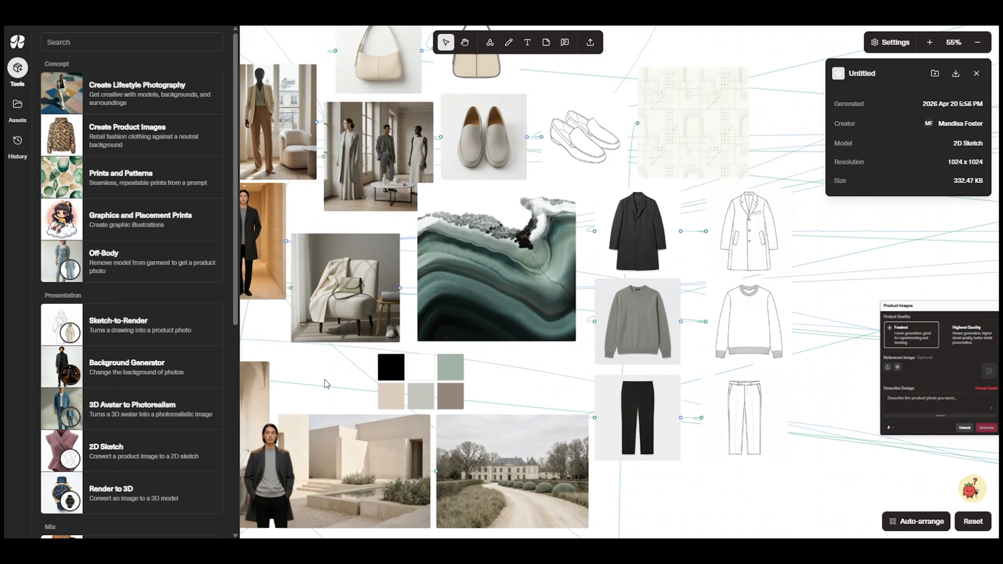
scroll(800, 309, up, 5)
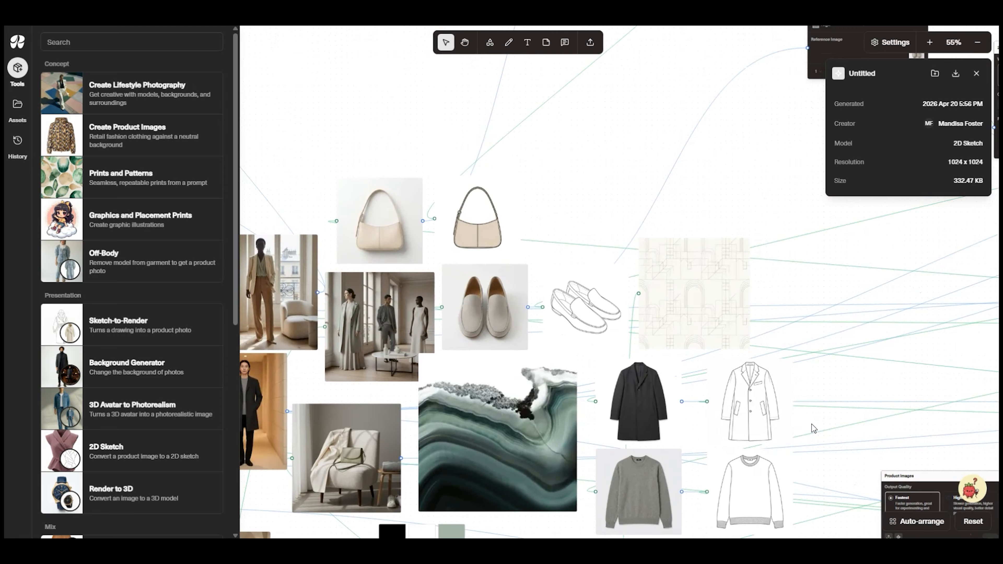
scroll(812, 425, up, 5)
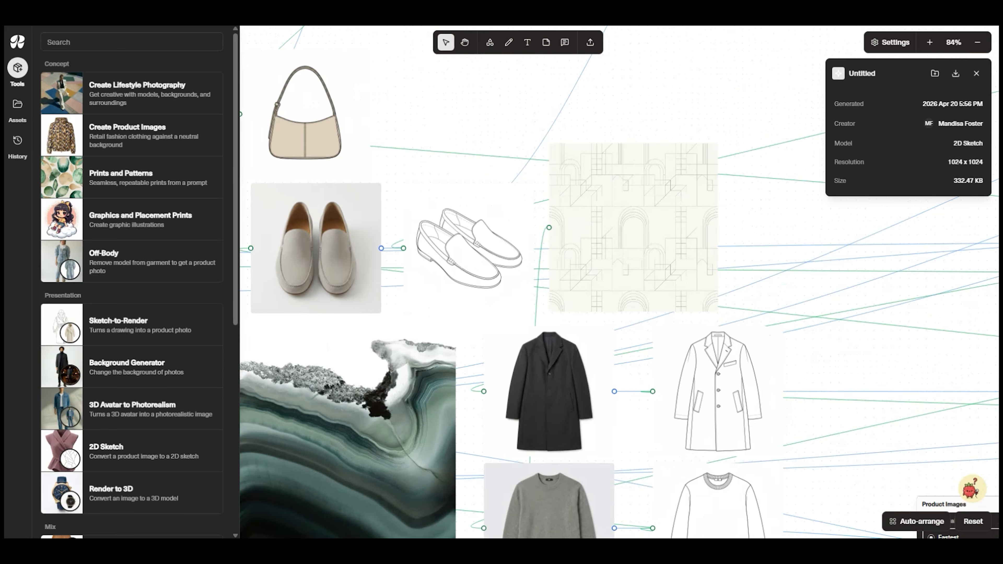
scroll(737, 360, down, 6)
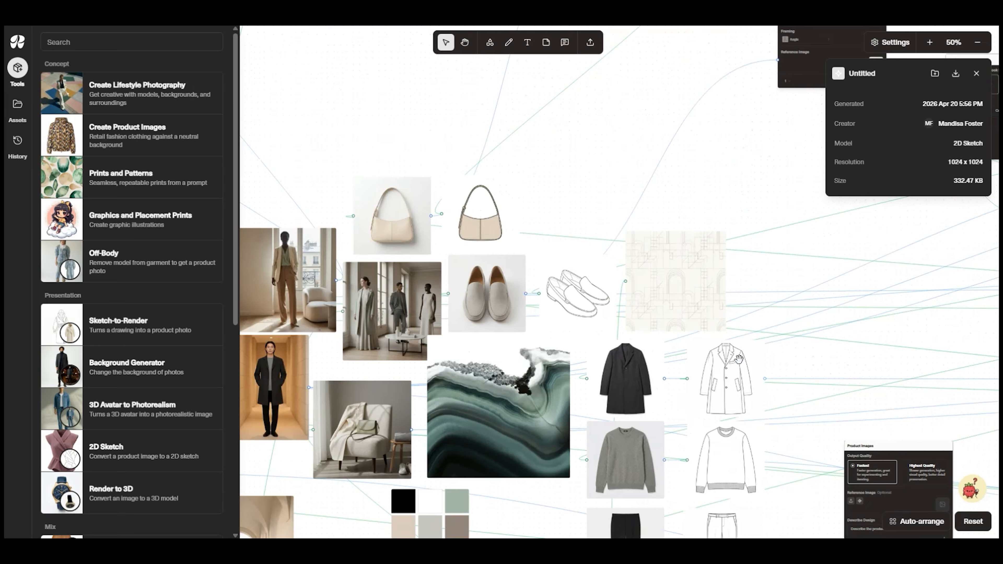
scroll(860, 295, down, 6)
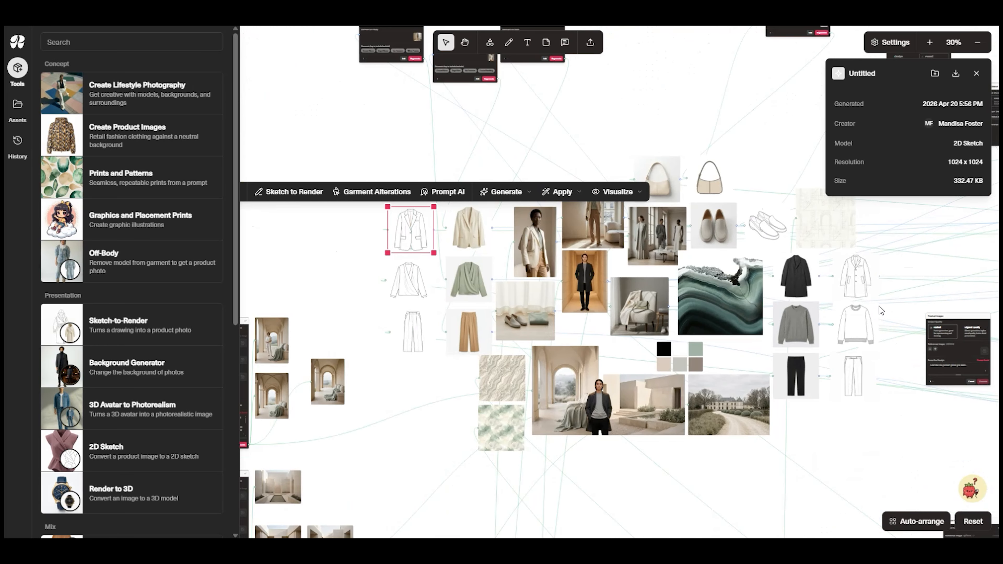
Enclose all the mood board's images, garments, sketches, prints and color swatches in one frame and hide the canvas connections
drag(387, 147, 868, 465)
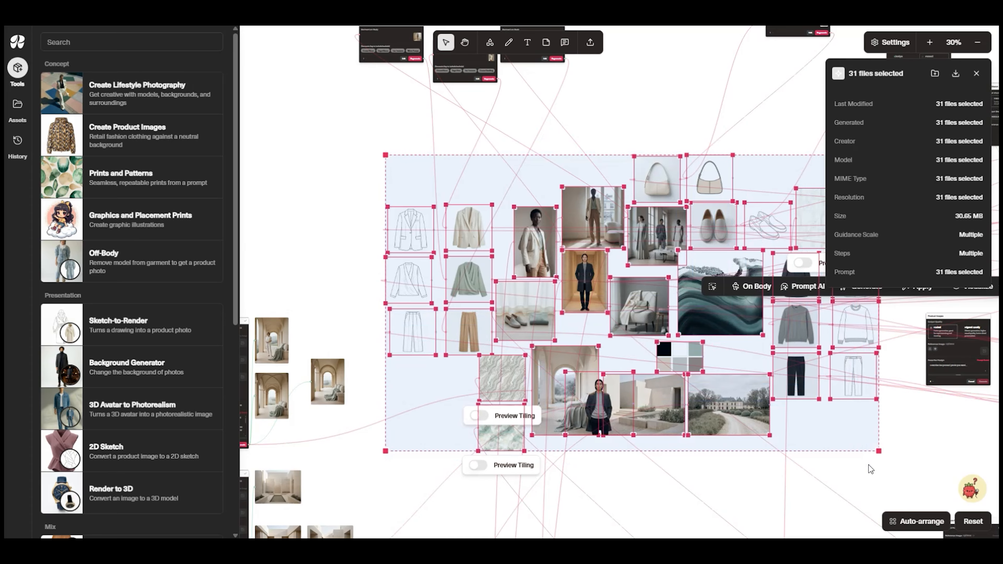
right_click(722, 386)
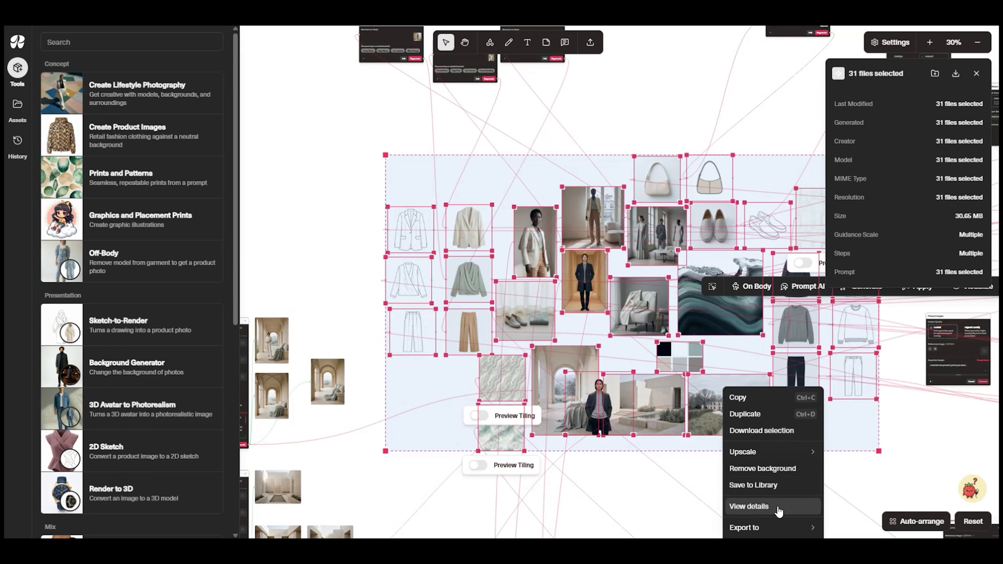
scroll(791, 502, down, 2)
right_click(798, 437)
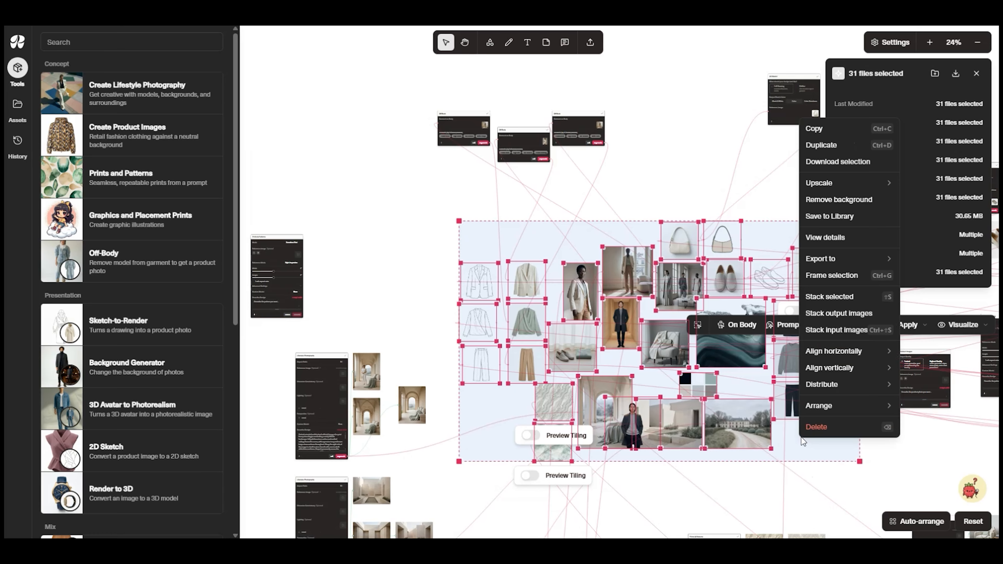
click(837, 273)
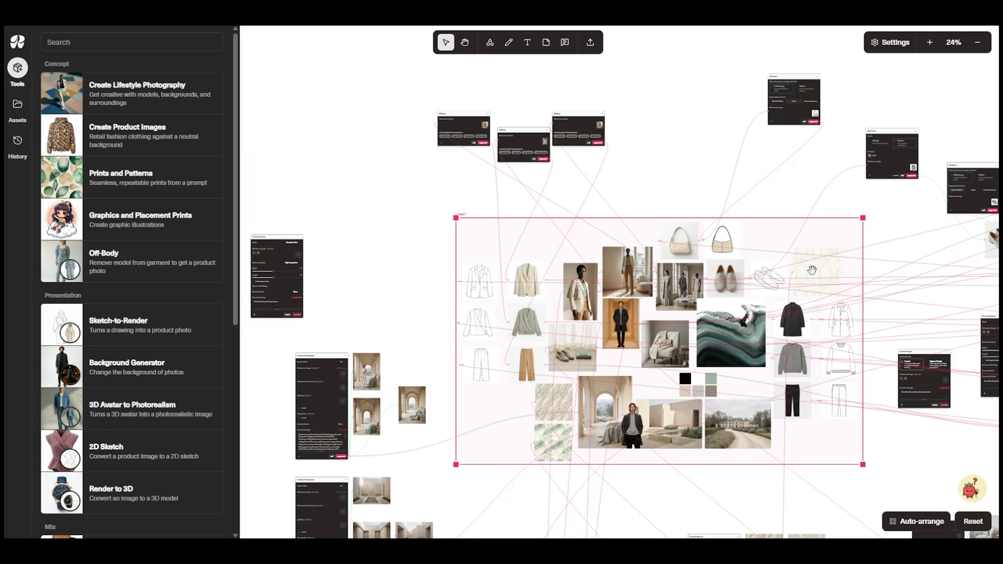
click(880, 49)
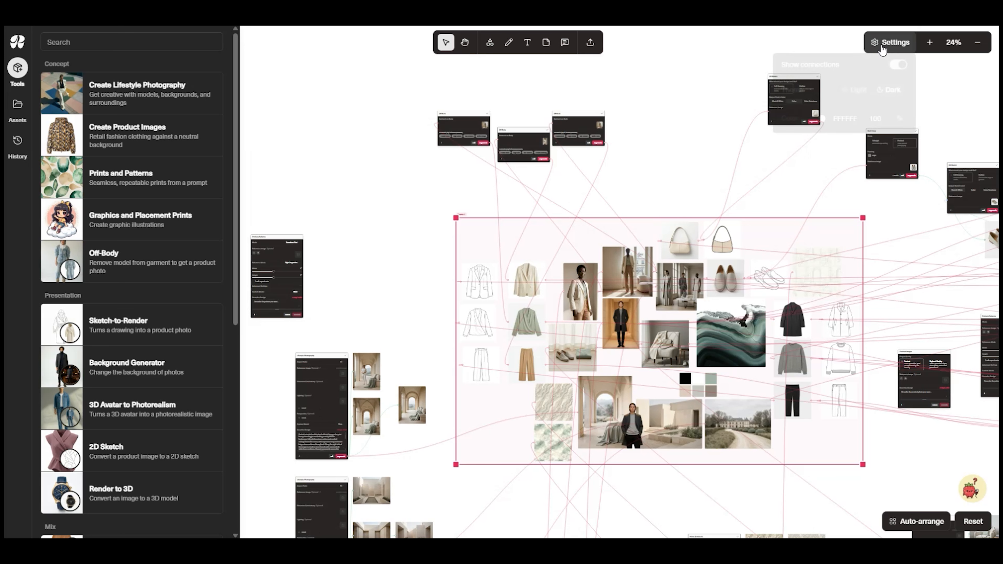
click(896, 69)
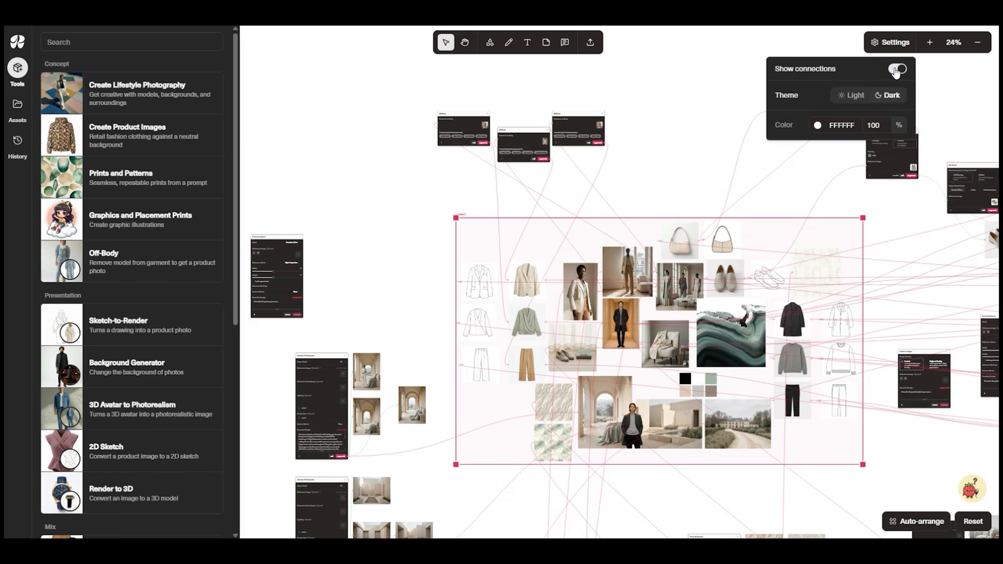
right_click(795, 304)
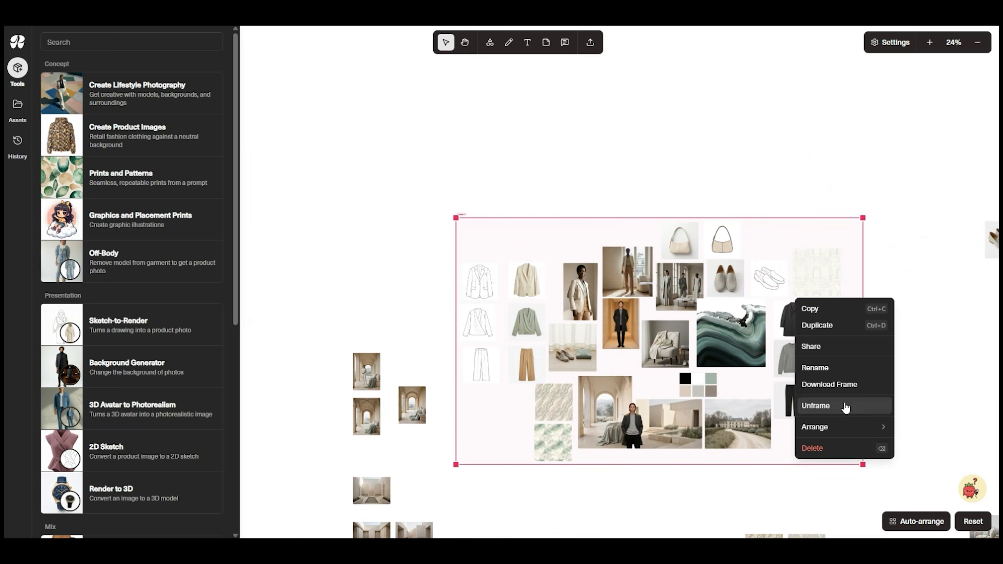
click(823, 368)
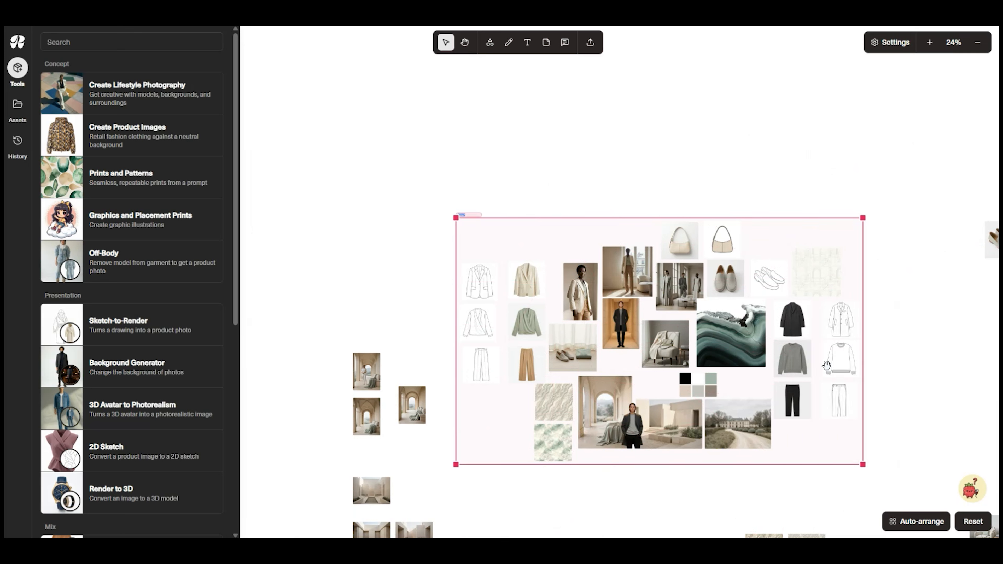
right_click(816, 240)
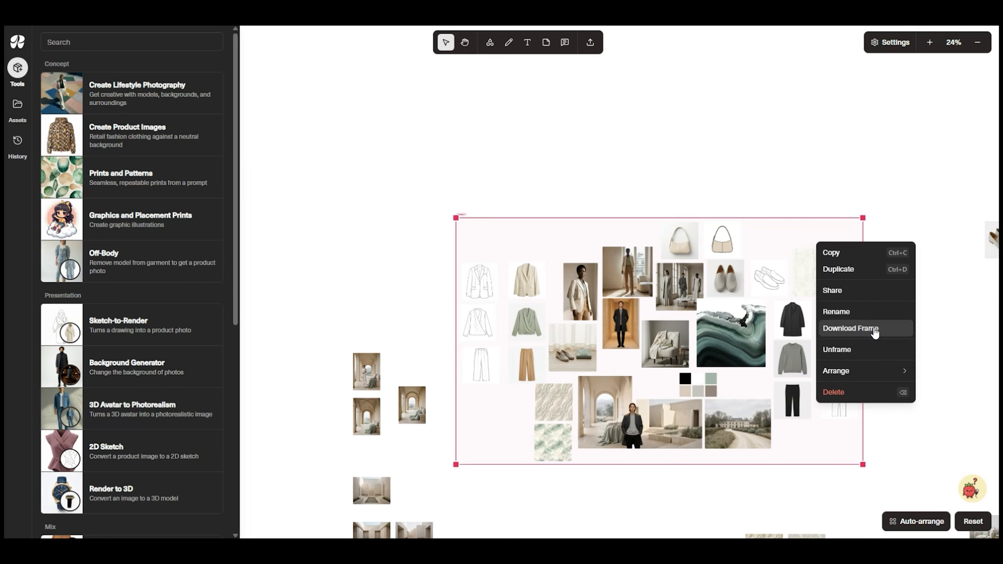
click(943, 408)
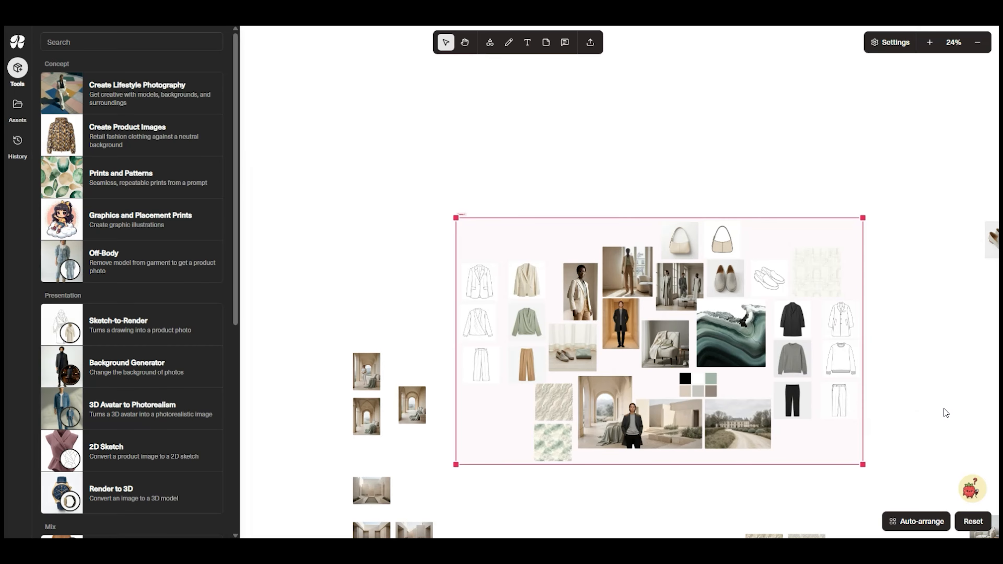
Examine the framed mood board up close at 50% with the list of generation tools hidden
scroll(944, 409, up, 5)
scroll(932, 421, up, 1)
scroll(898, 364, left, 5)
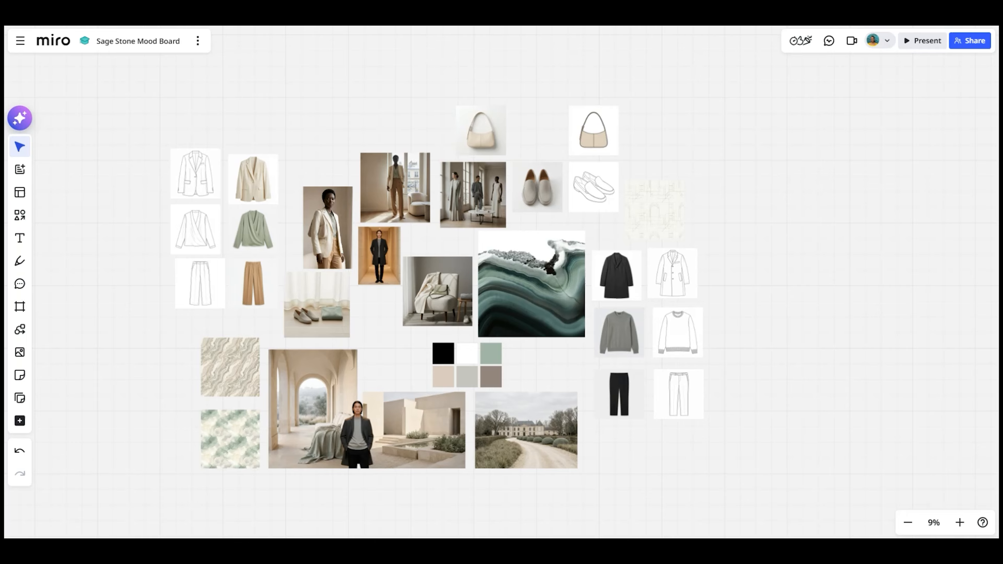
scroll(748, 140, up, 3)
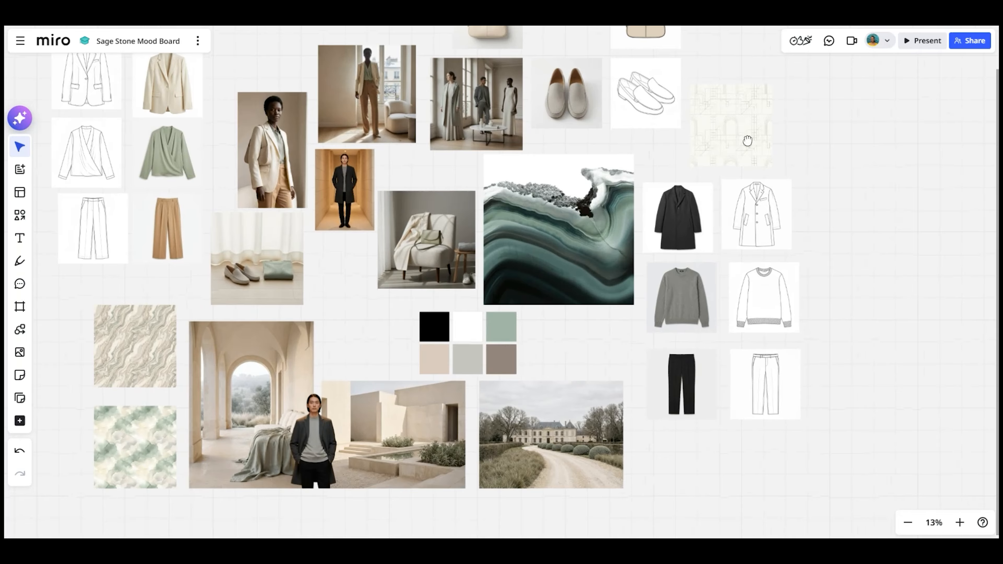
drag(748, 140, 760, 186)
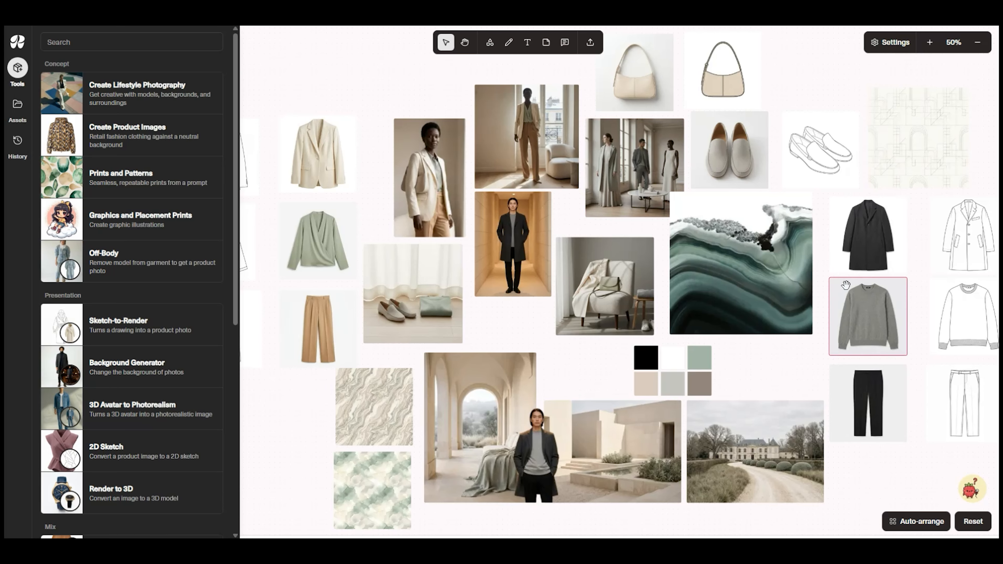
click(18, 68)
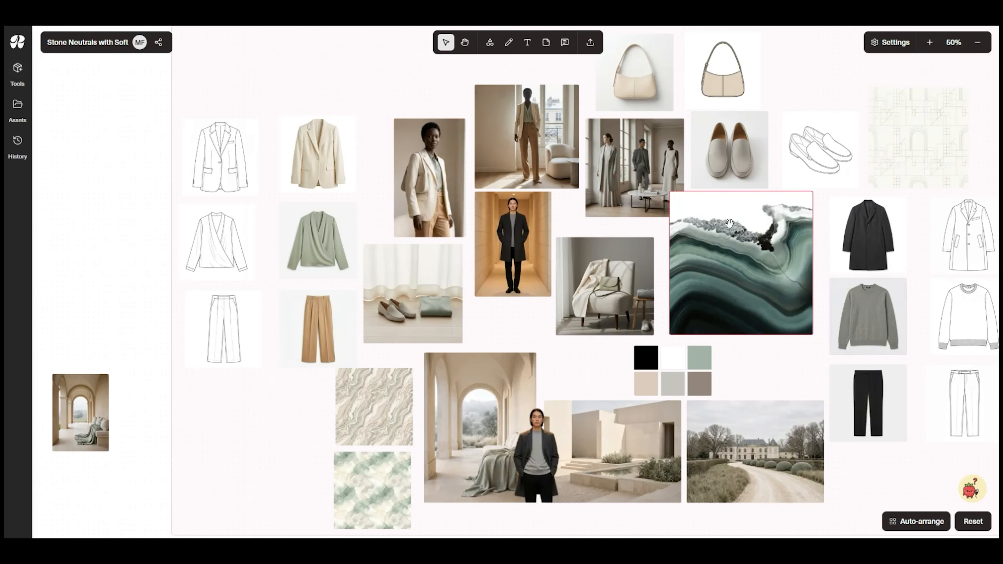